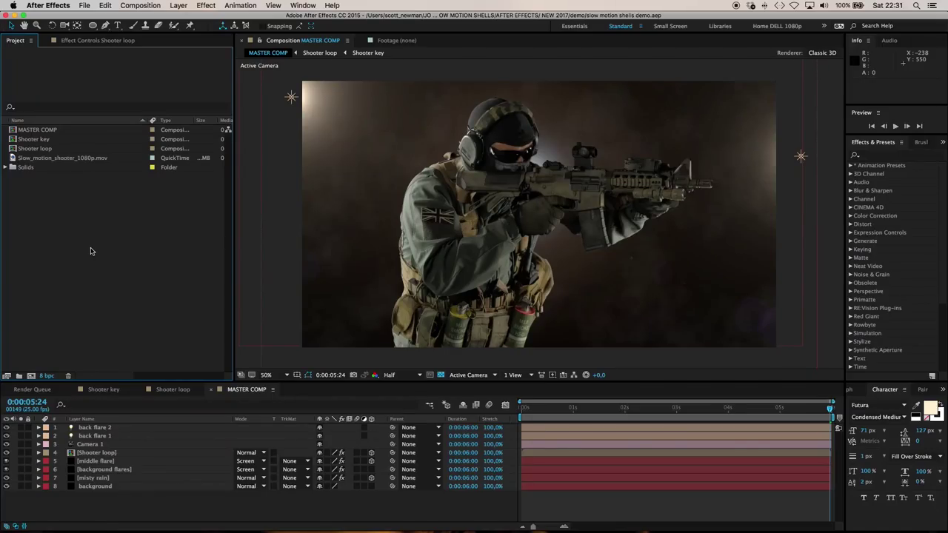
Step: Create a 1920×1080, 25 fps composition named '3 frame flash' with a 0:00:00:03 duration
left_click(138, 7)
left_click(146, 17)
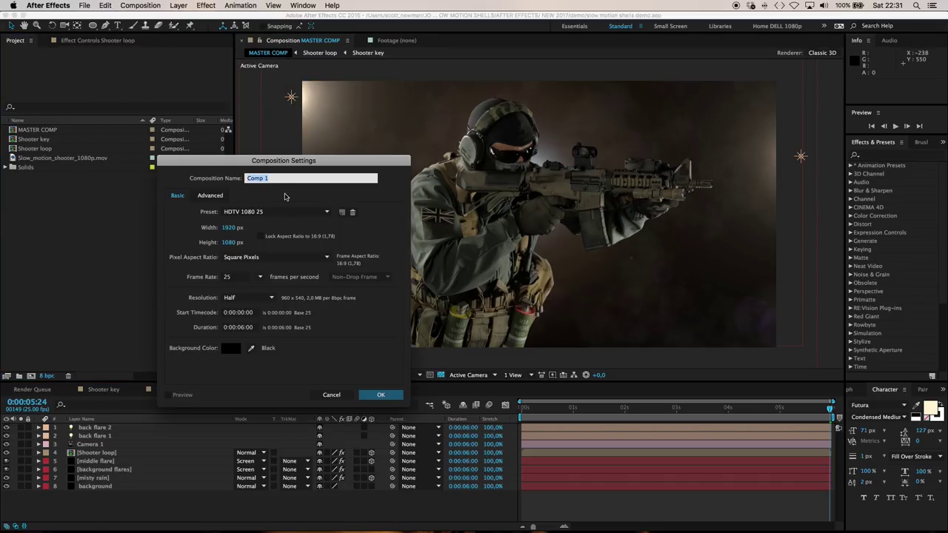
type("S")
left_click(244, 329)
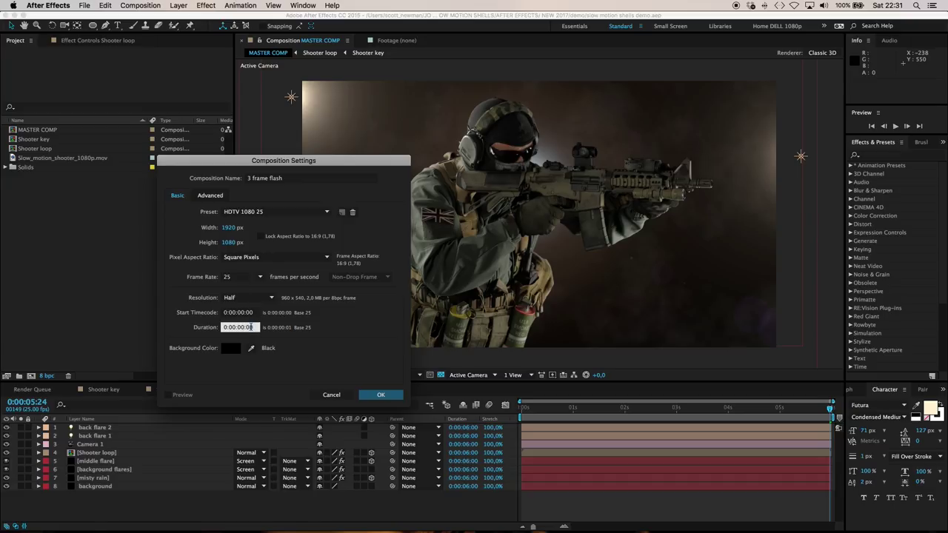
left_click(381, 394)
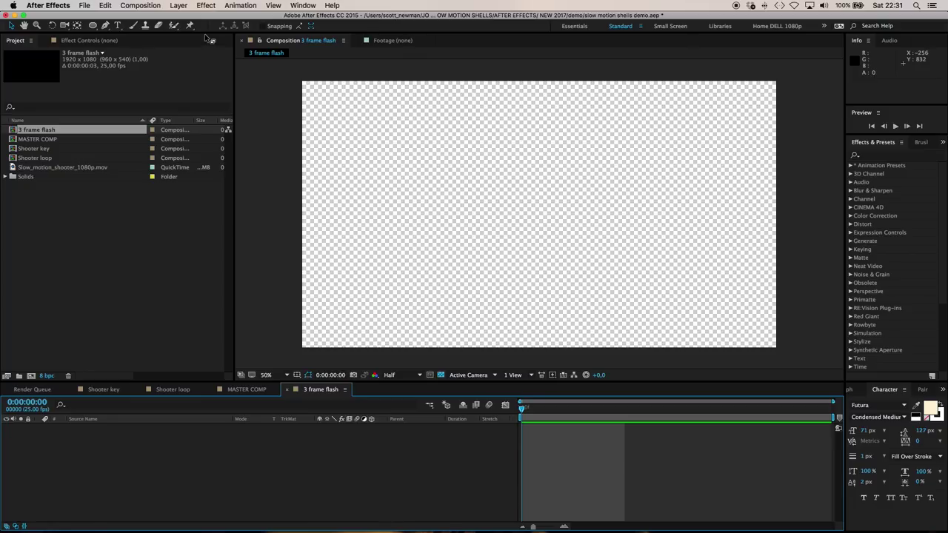
Step: Add a black solid, then a white solid above it, to the comp
left_click(178, 7)
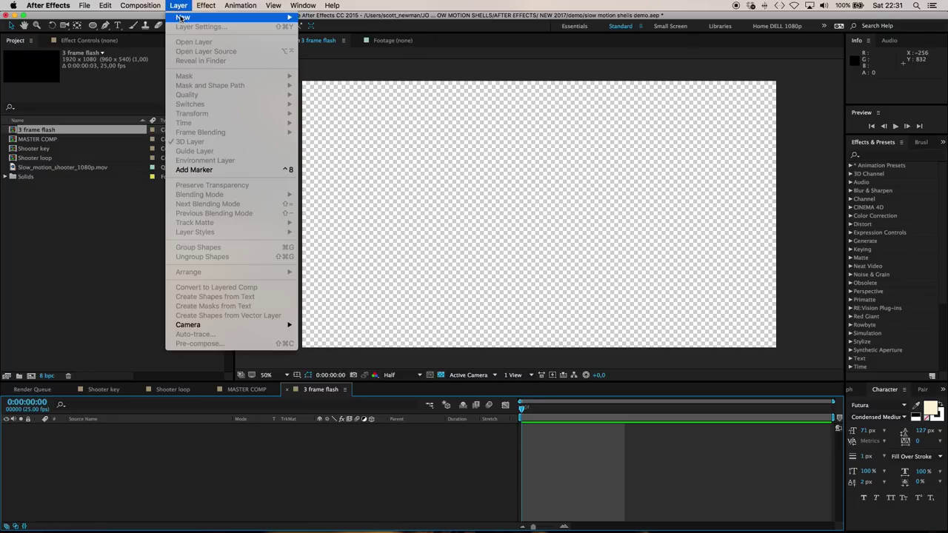
mouse_move(181, 18)
left_click(379, 33)
left_click(280, 381)
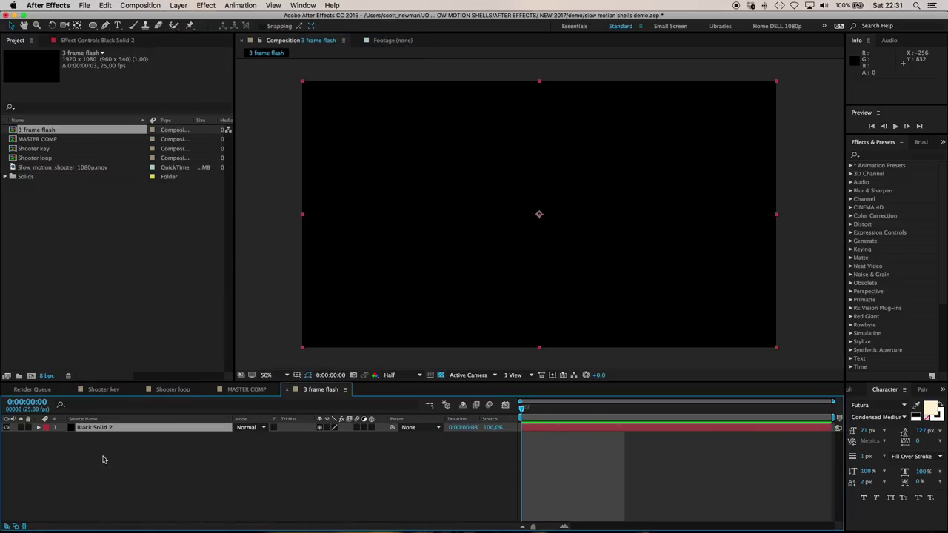
left_click(178, 5)
mouse_move(281, 17)
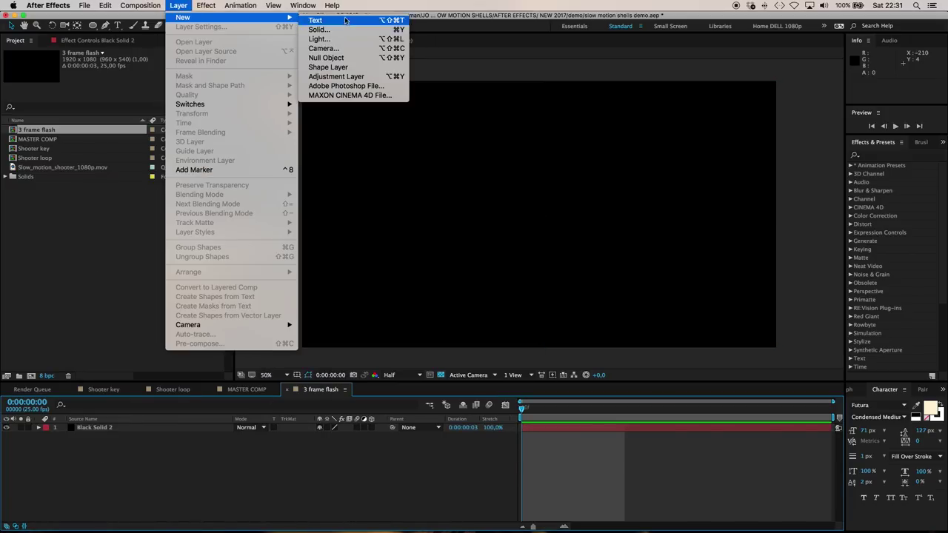
left_click(333, 28)
left_click(192, 353)
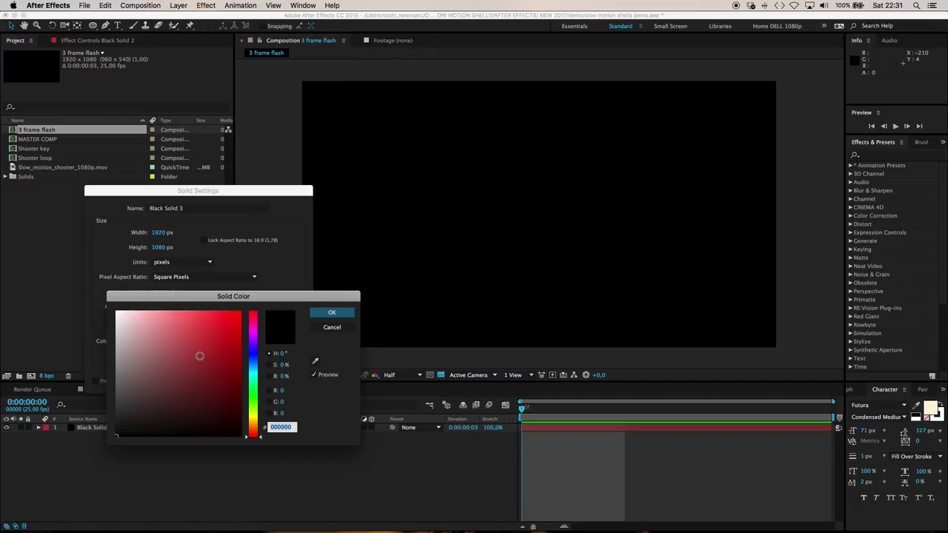
left_click_drag(200, 356, 90, 291)
left_click(331, 313)
key("Return")
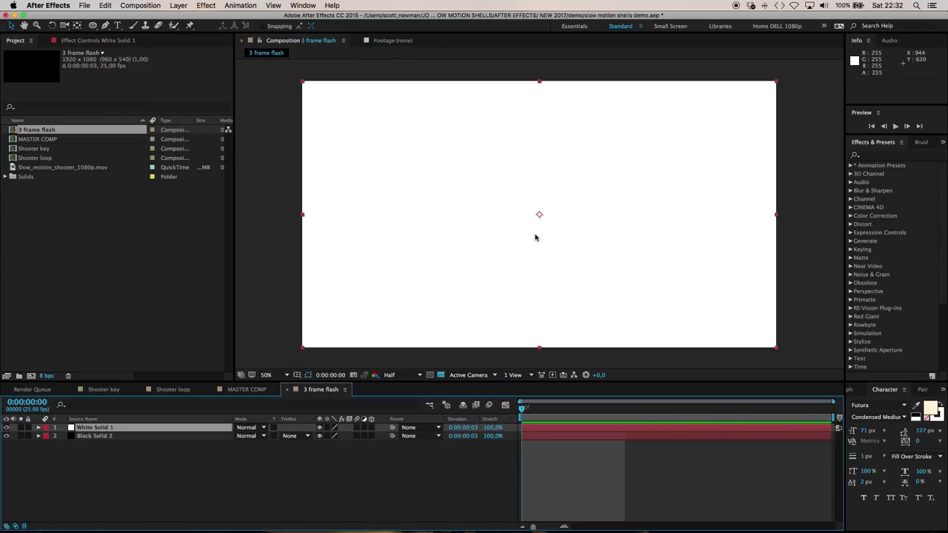
Step: Draw a closed, pointed Pen mask on White Solid 1 just right of centre
left_click(105, 26)
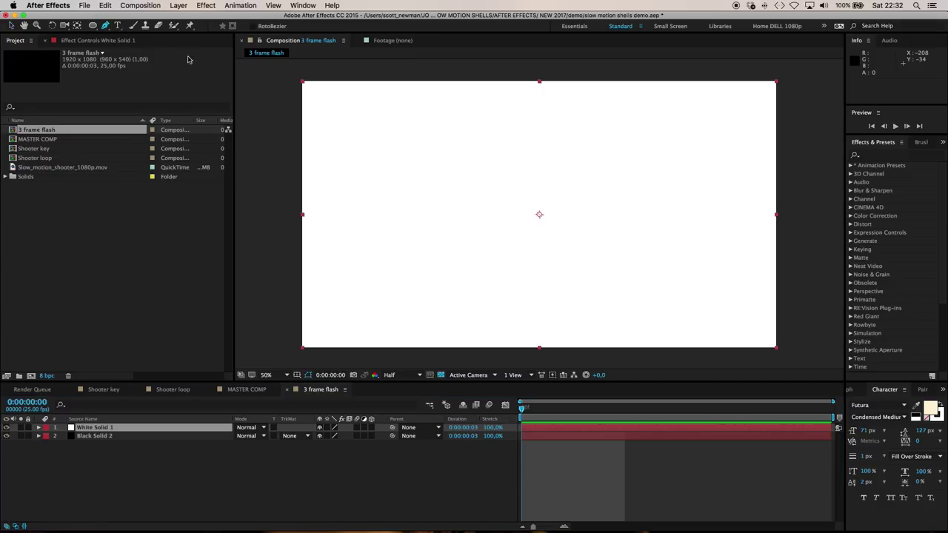
left_click(540, 211)
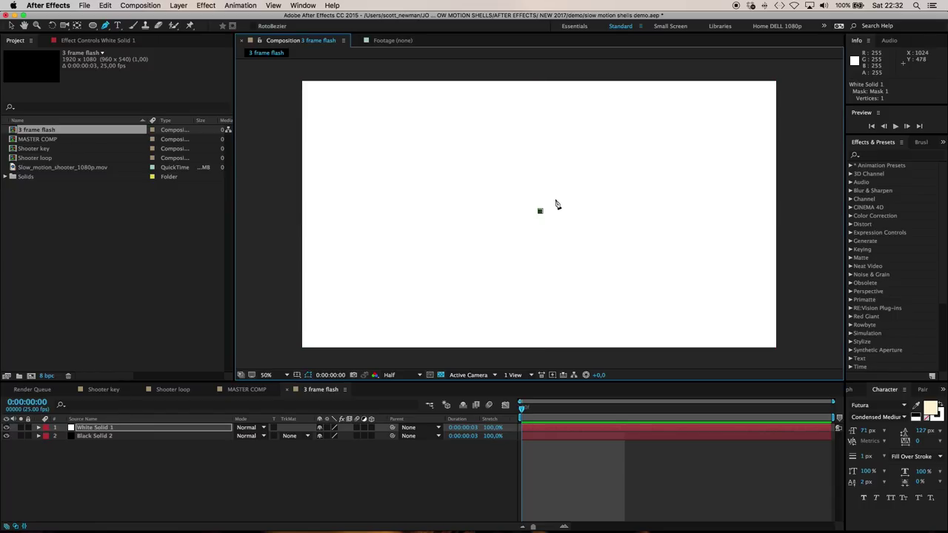
left_click_drag(560, 196, 568, 197)
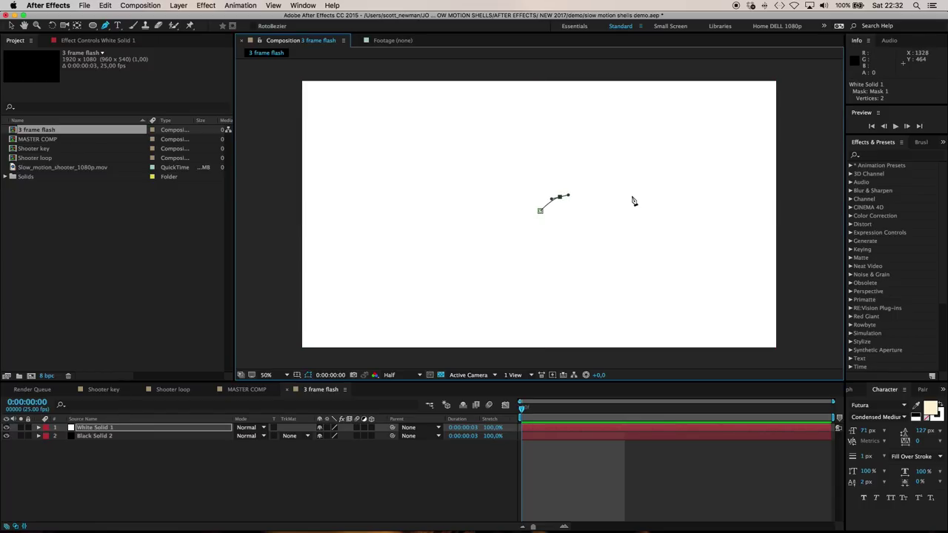
left_click_drag(633, 195, 556, 232)
left_click(539, 212)
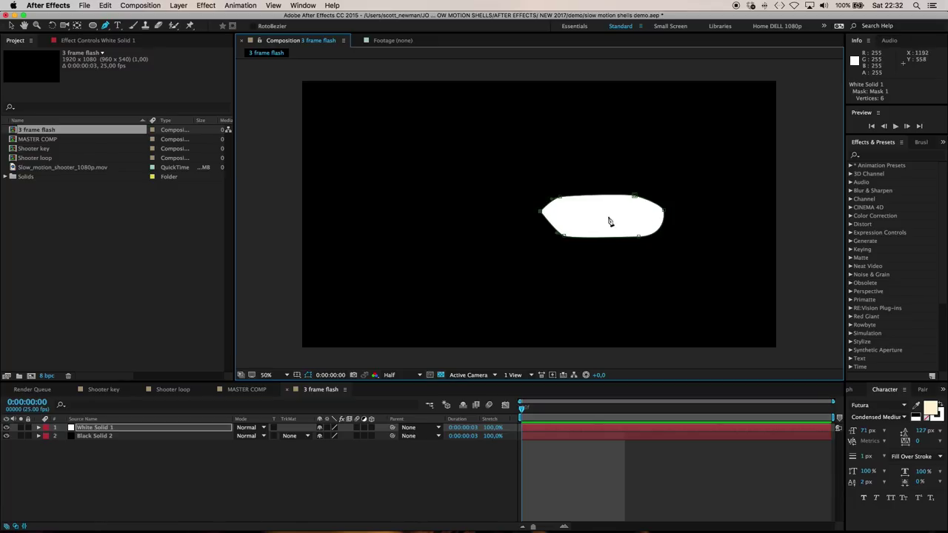
left_click(12, 26)
double_click(557, 226)
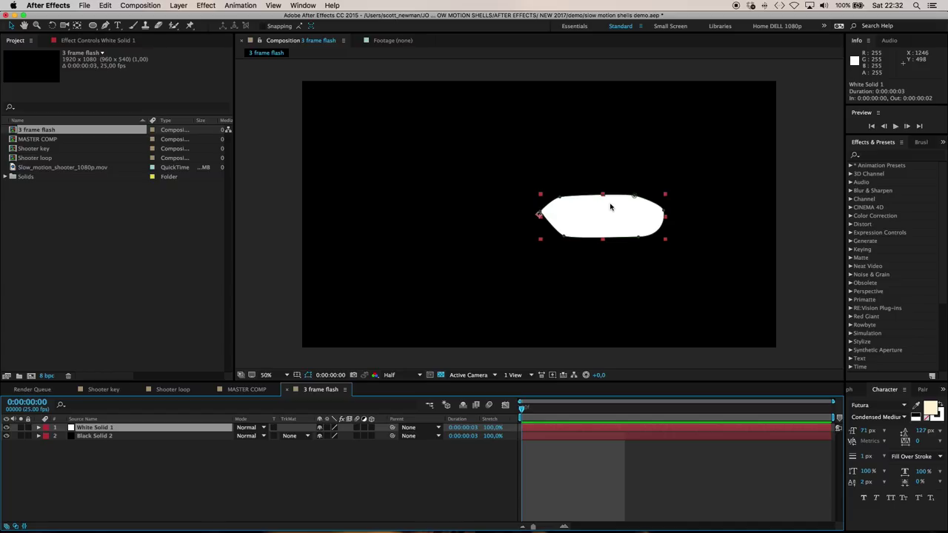
Step: Apply a Zoom-type Radial Blur with Amount 61 to the white shape and hide the mask outline
left_click(206, 5)
mouse_move(238, 78)
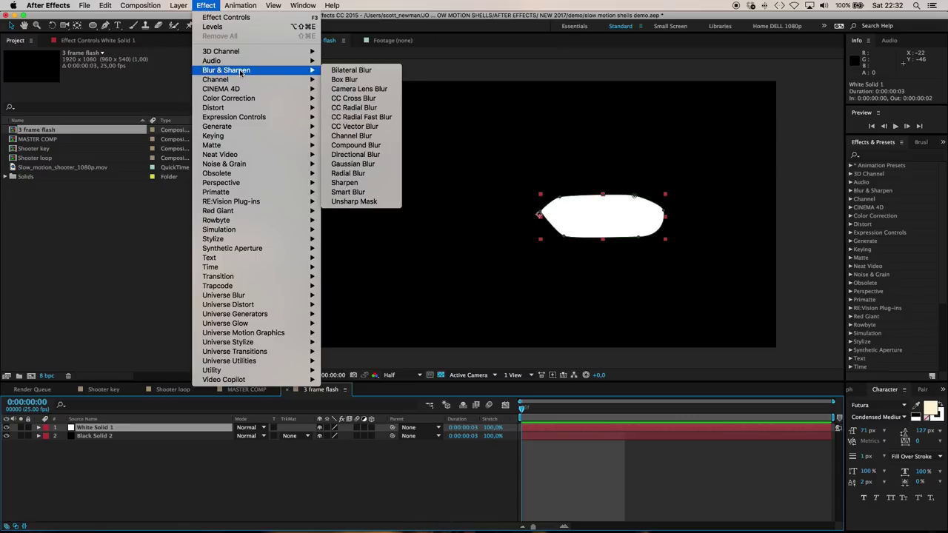
left_click(363, 173)
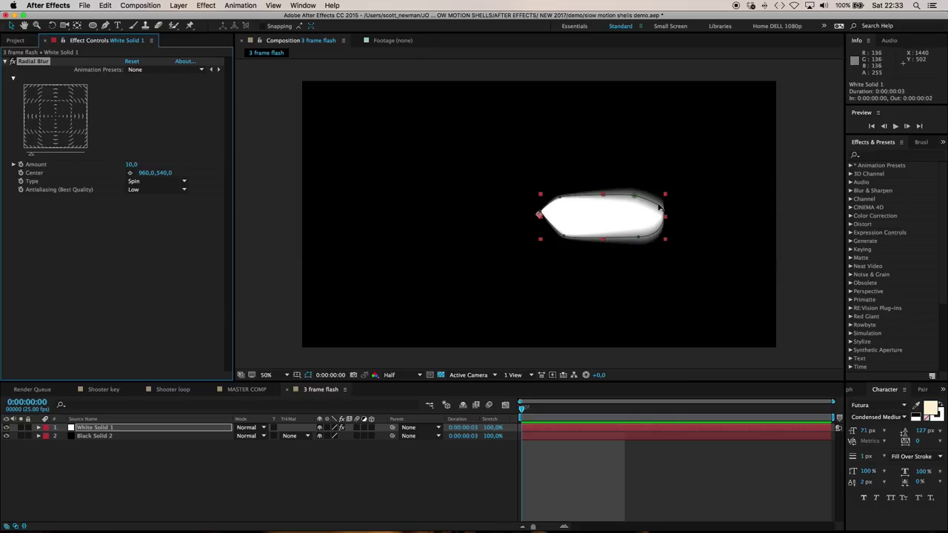
left_click(146, 185)
left_click(145, 201)
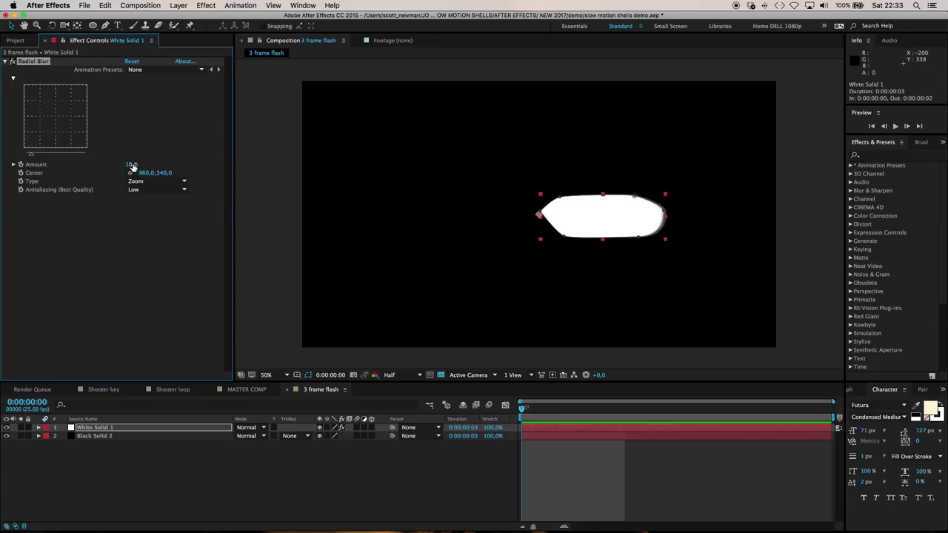
left_click_drag(132, 164, 153, 164)
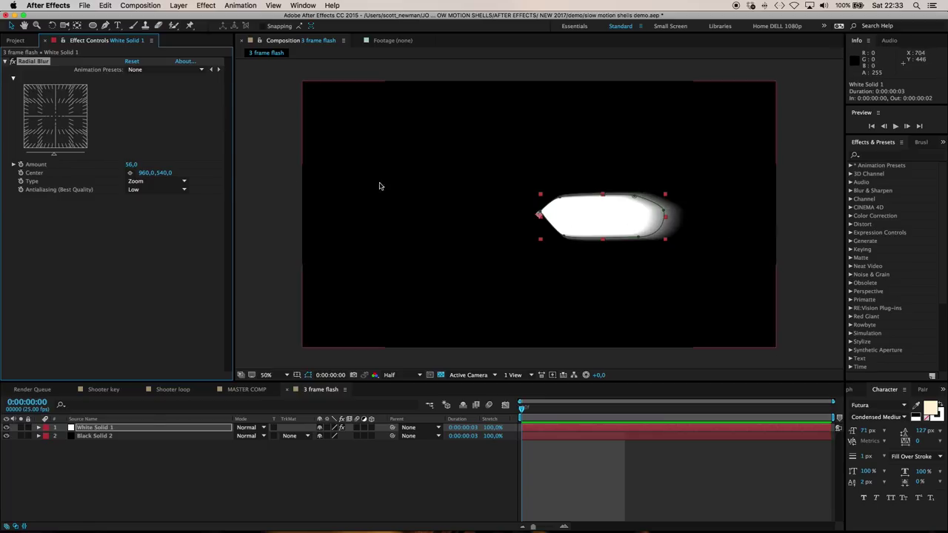
left_click(132, 165)
type("72")
key("Return")
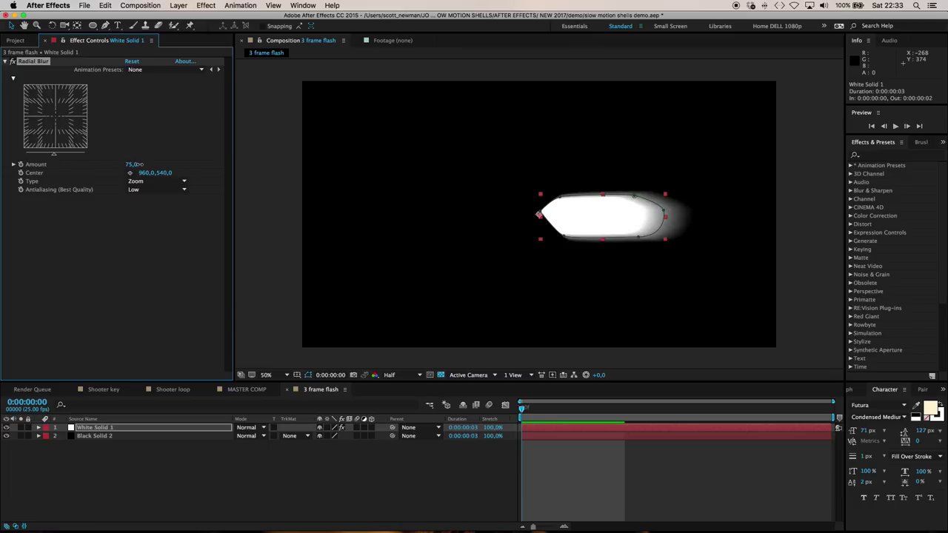
left_click(133, 163)
type("61")
key("Return")
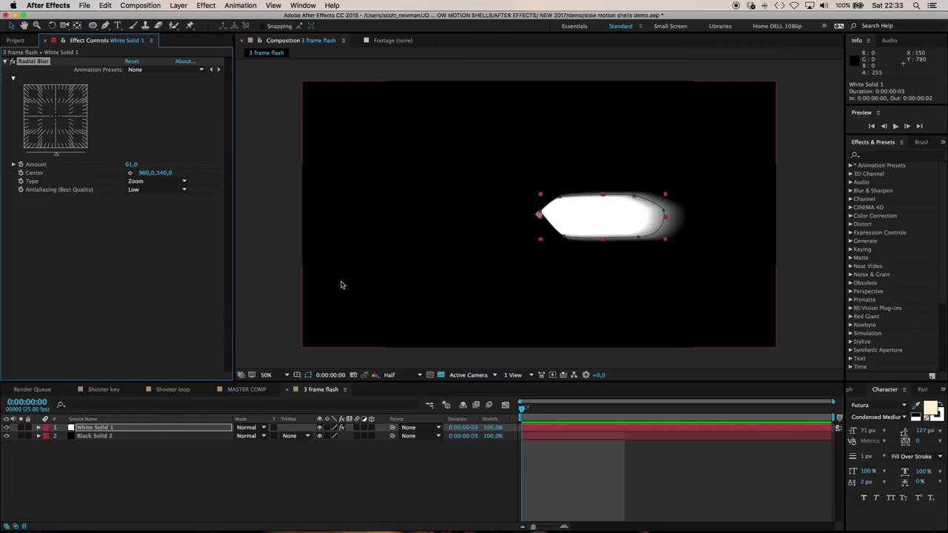
left_click(308, 376)
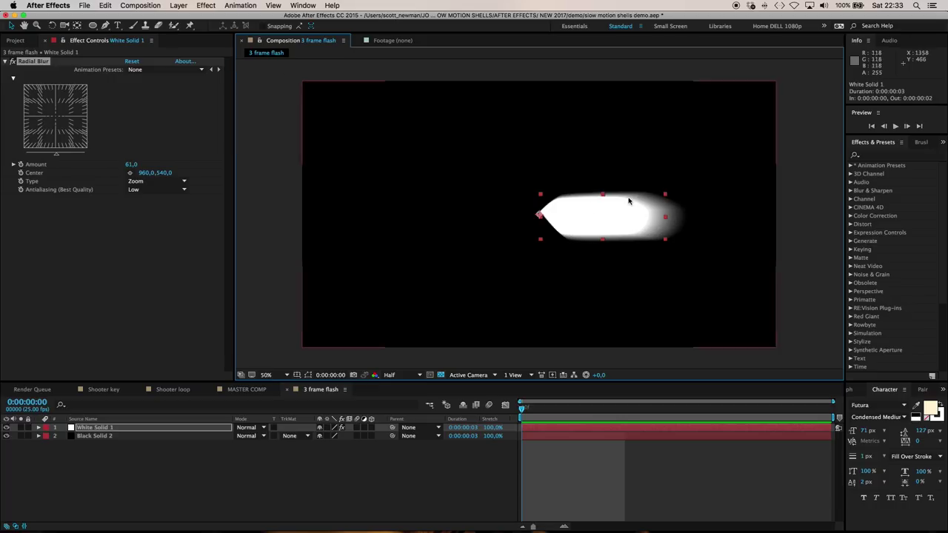
Step: Add a Fast Blur to the white shape with Blurriness 41
left_click(206, 5)
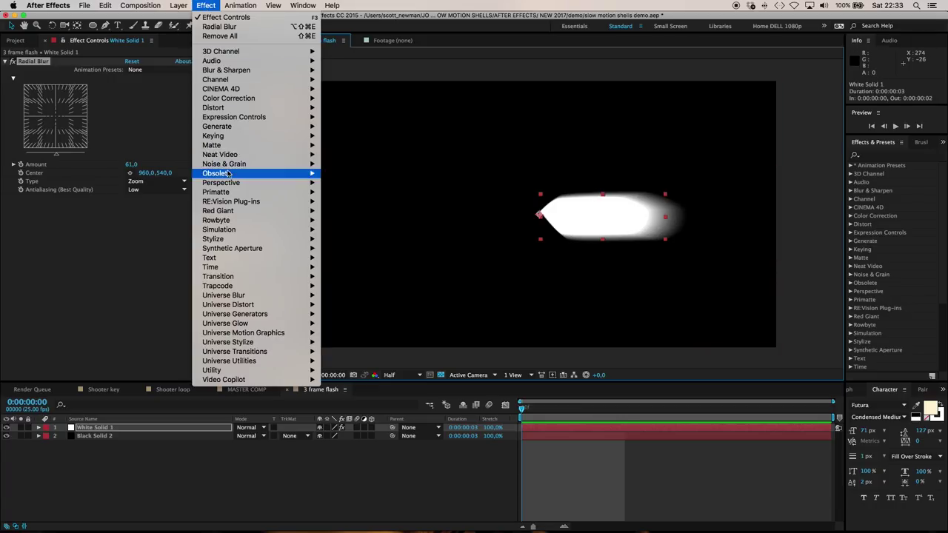
mouse_move(228, 173)
left_click(379, 202)
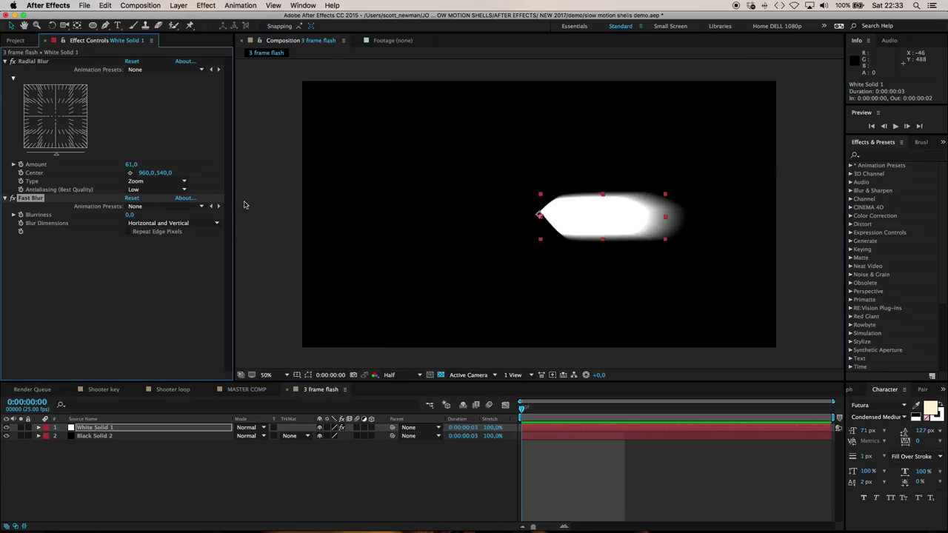
left_click_drag(131, 215, 141, 214)
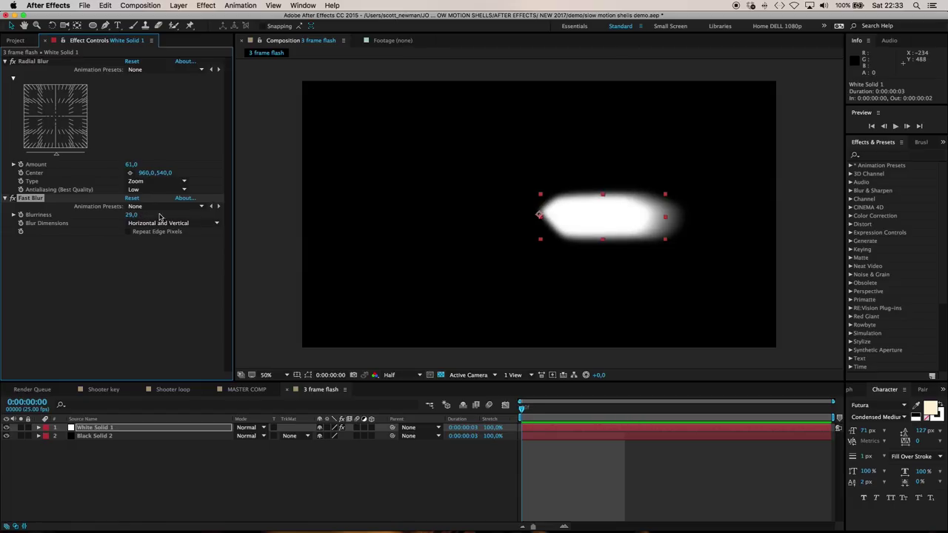
left_click_drag(133, 215, 137, 215)
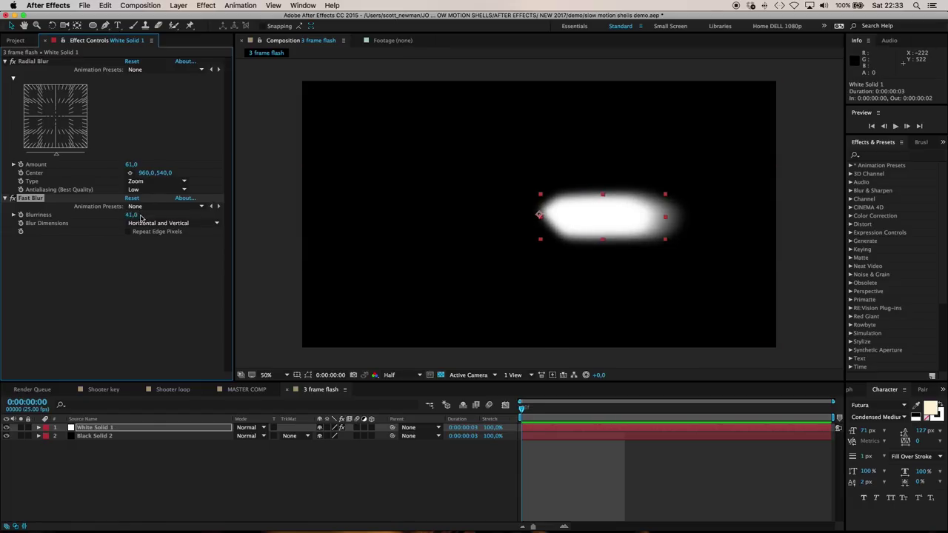
Step: Add Turbulent Displace to White Solid 1 with Size 20 and Amount 86 for a ragged edge
left_click(206, 5)
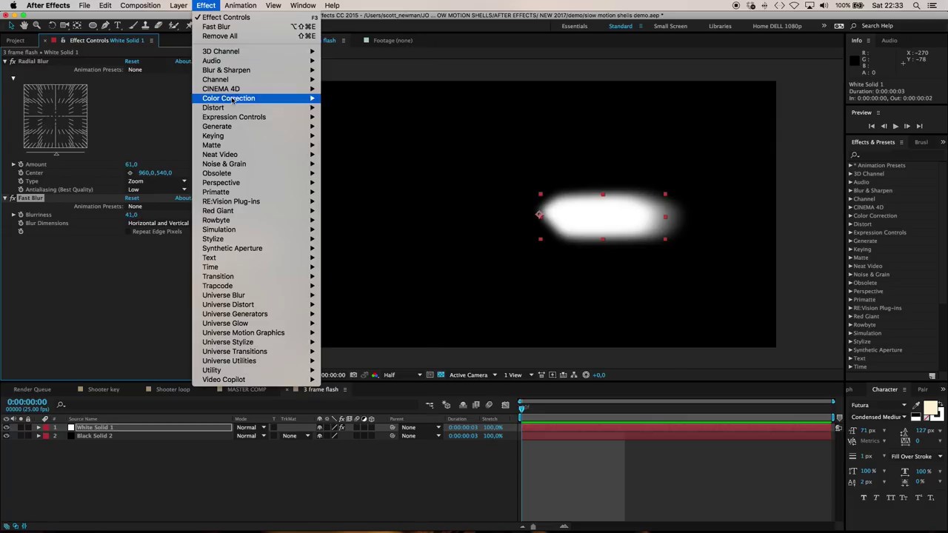
mouse_move(296, 108)
left_click(398, 411)
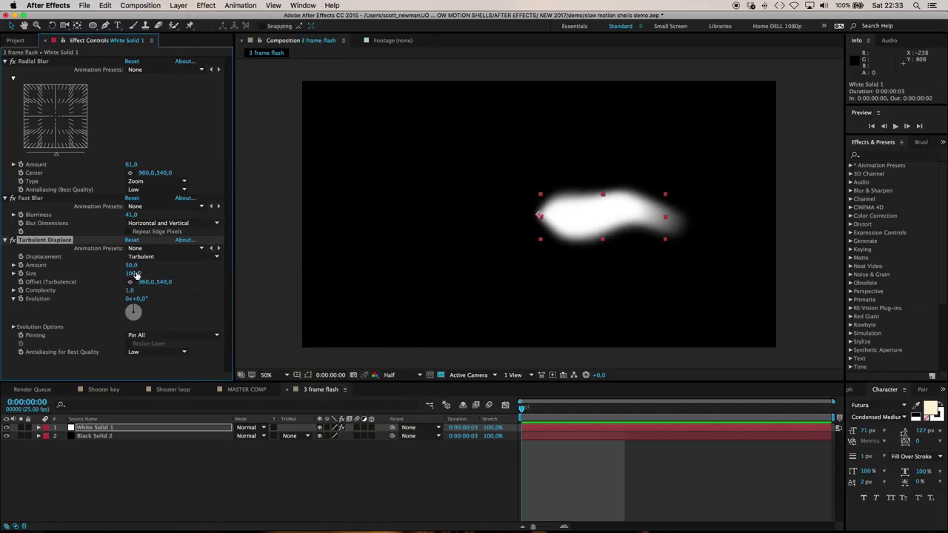
left_click_drag(132, 273, 99, 275)
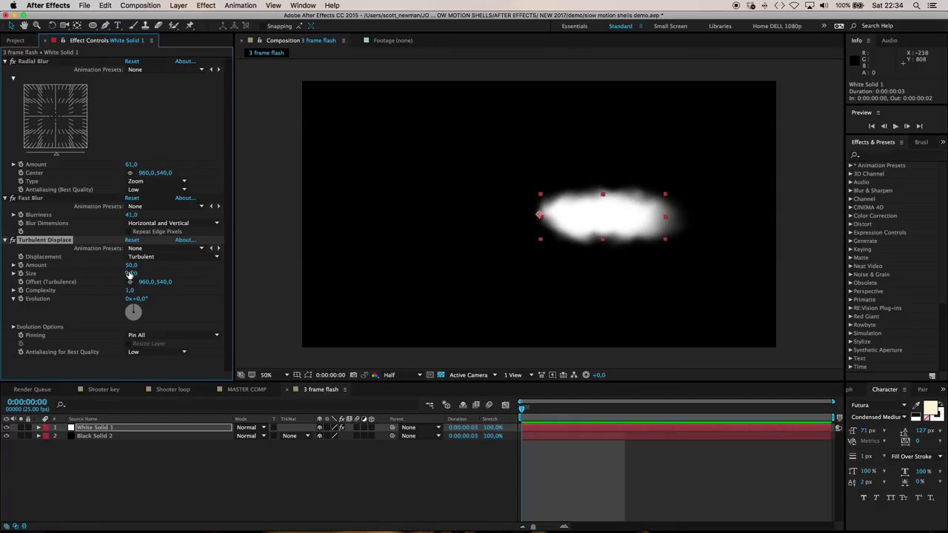
left_click_drag(130, 273, 131, 273)
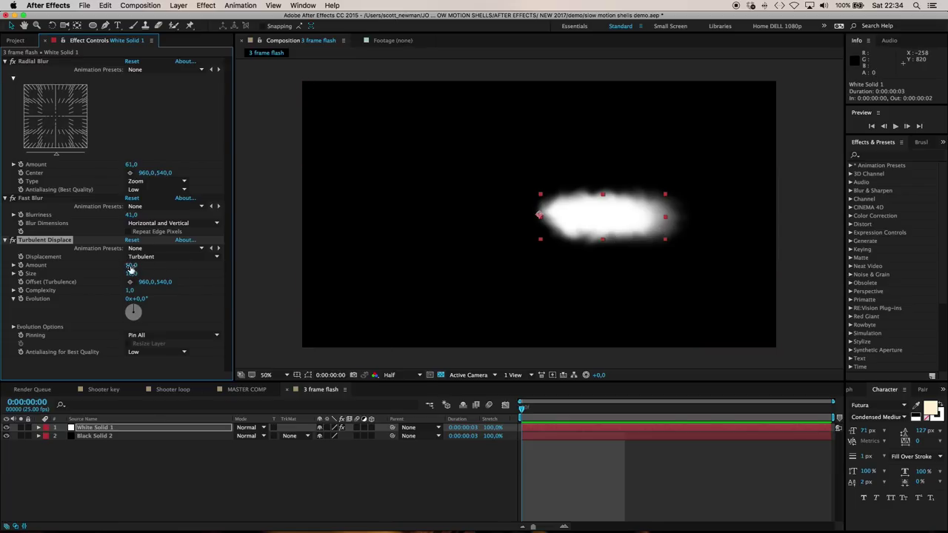
left_click_drag(131, 265, 140, 265)
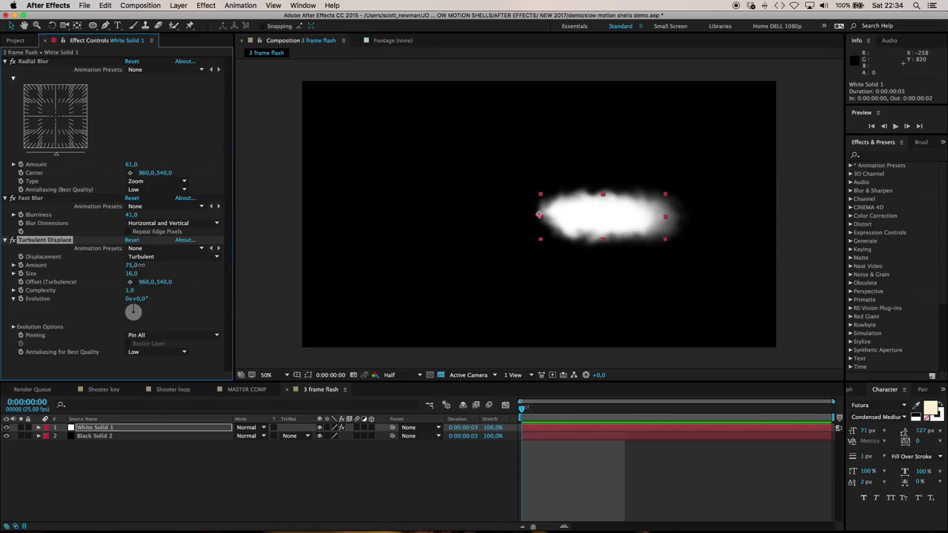
left_click(131, 273)
type("20")
key("Return")
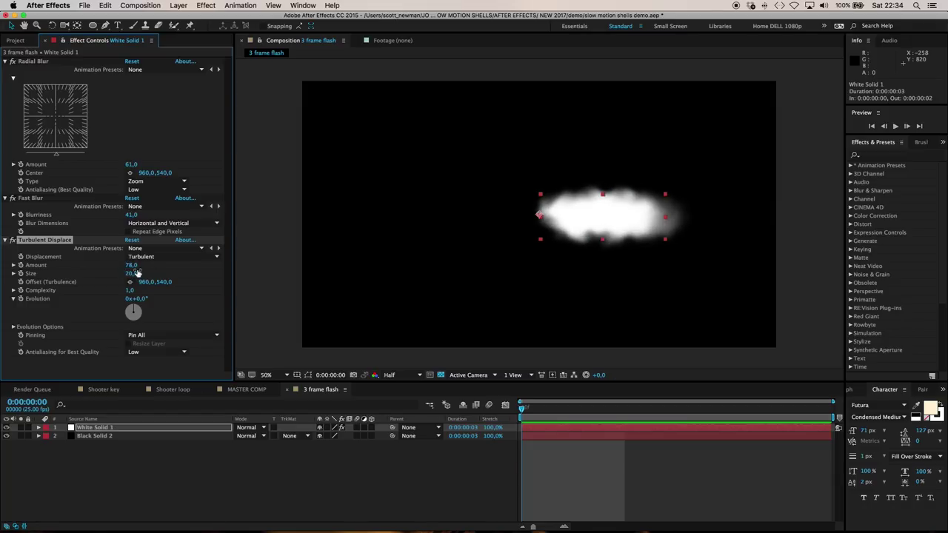
left_click_drag(137, 271, 131, 268)
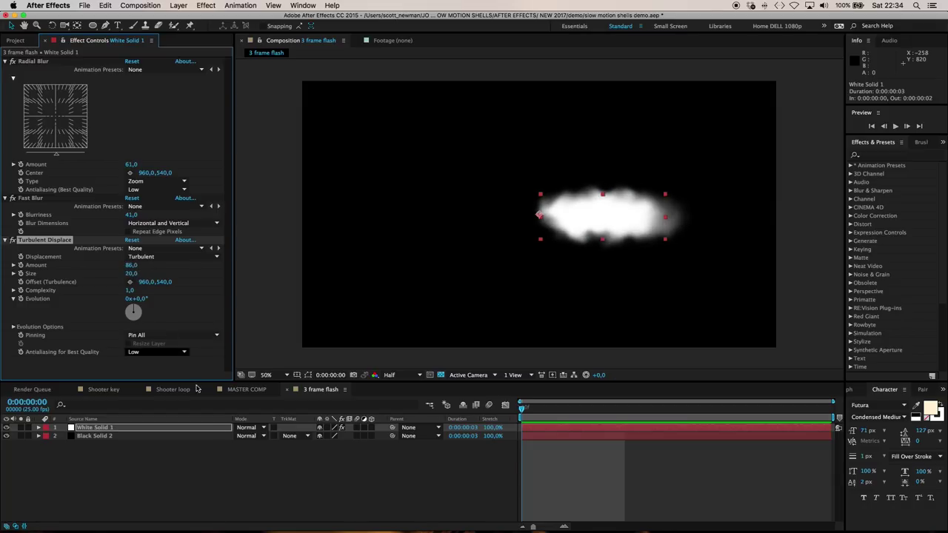
left_click(157, 463)
left_click(81, 428)
Step: Drive the Turbulent Displace Offset with a wiggle expression so it changes every frame
key("super+grave")
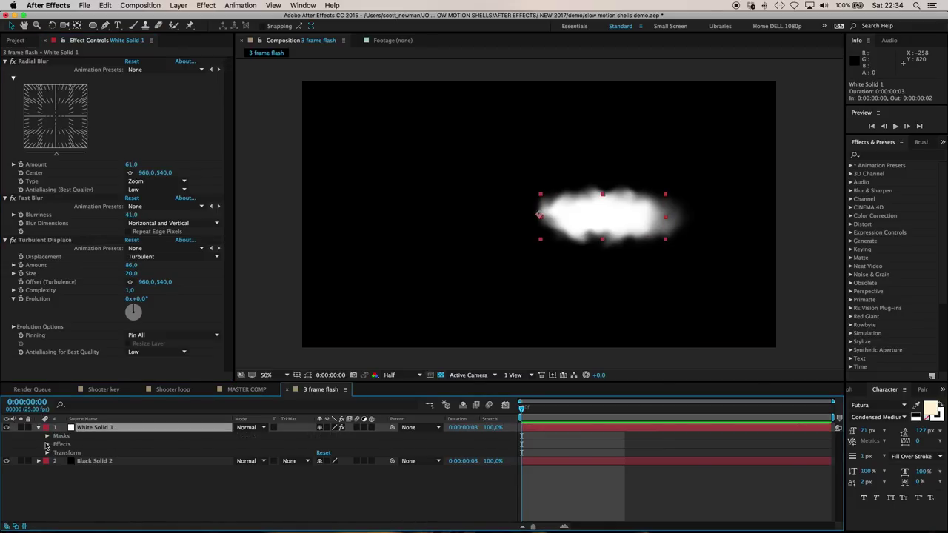
left_click(47, 444)
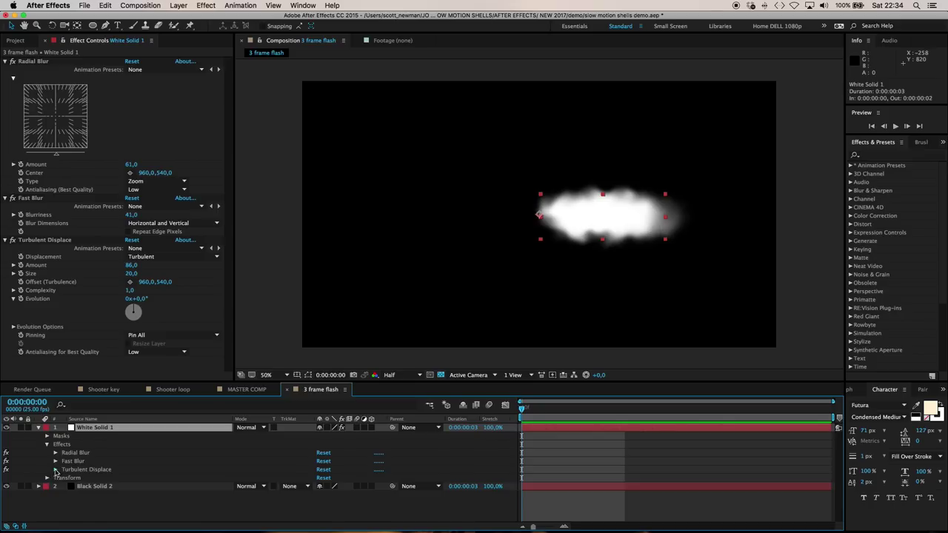
left_click(56, 470)
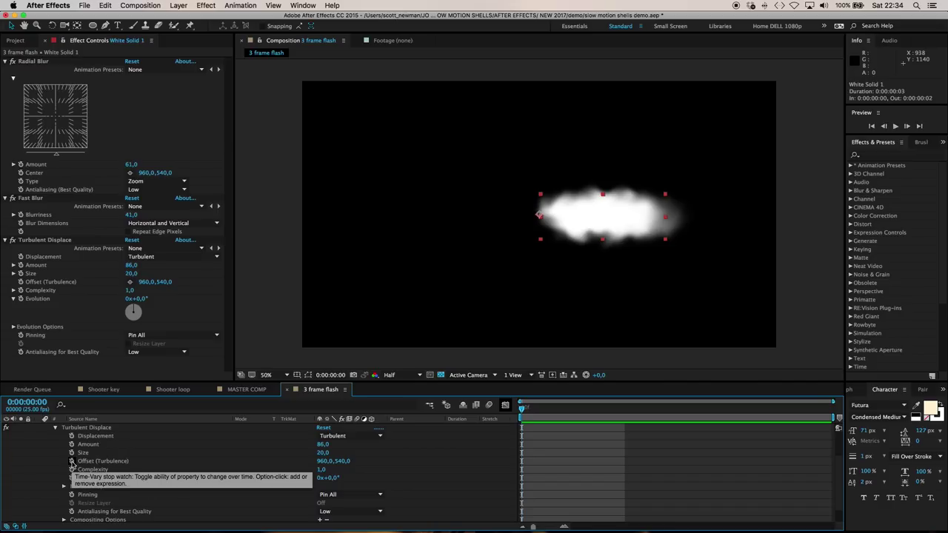
left_click(72, 461, "alt")
type("wiggle(25,5000")
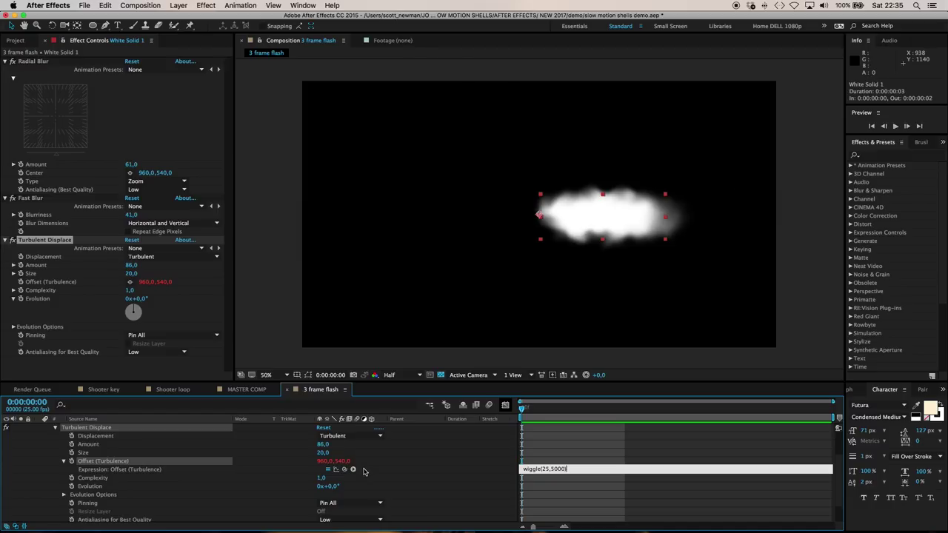
left_click(568, 444)
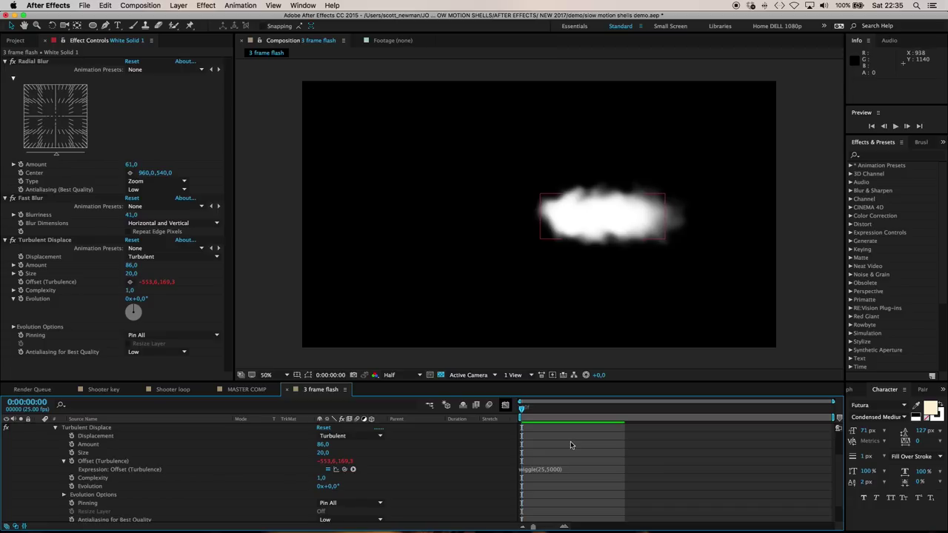
Step: Preview the flash animation to check the shifting cloud shape
key("space")
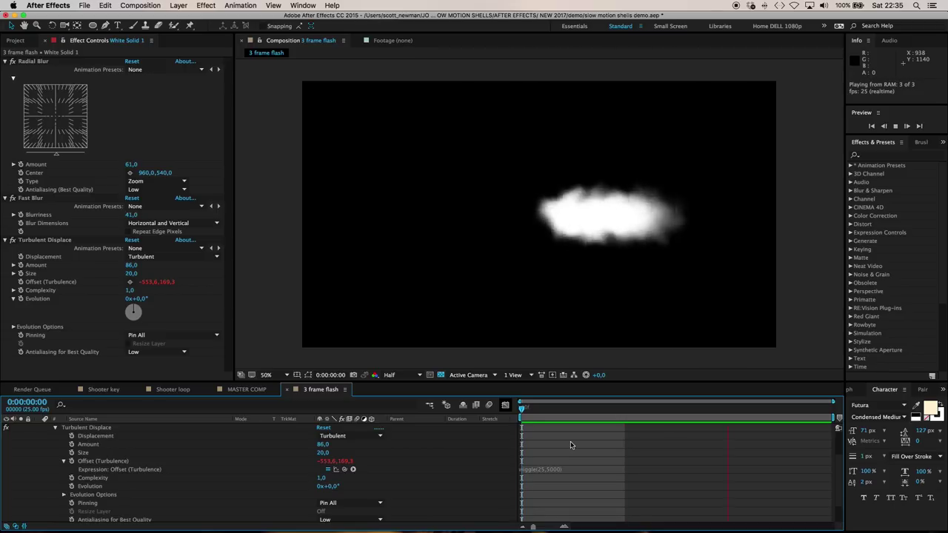
key("space")
scroll(153, 473, "up", 3)
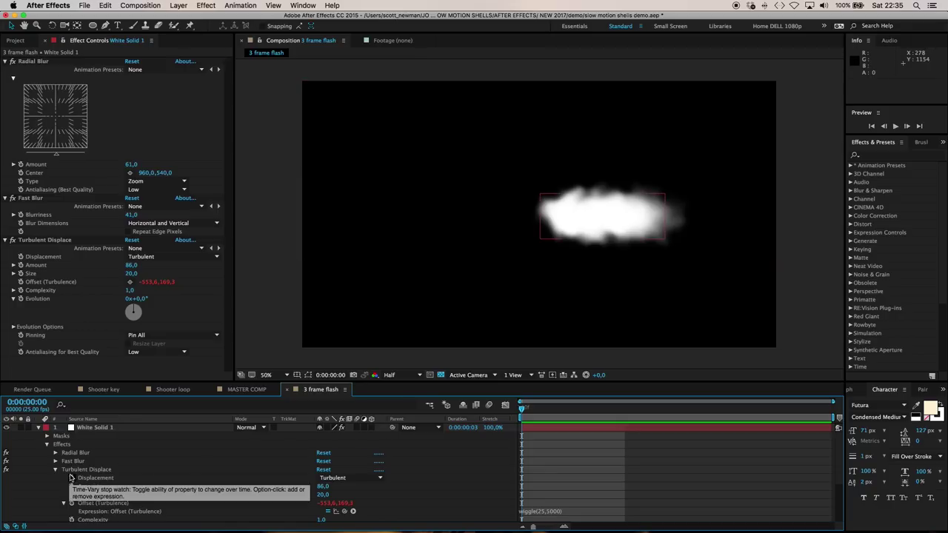
Step: Duplicate Turbulent Displace and set Turbulent Displace 2 to Amount 93 and Size 10
left_click(47, 445)
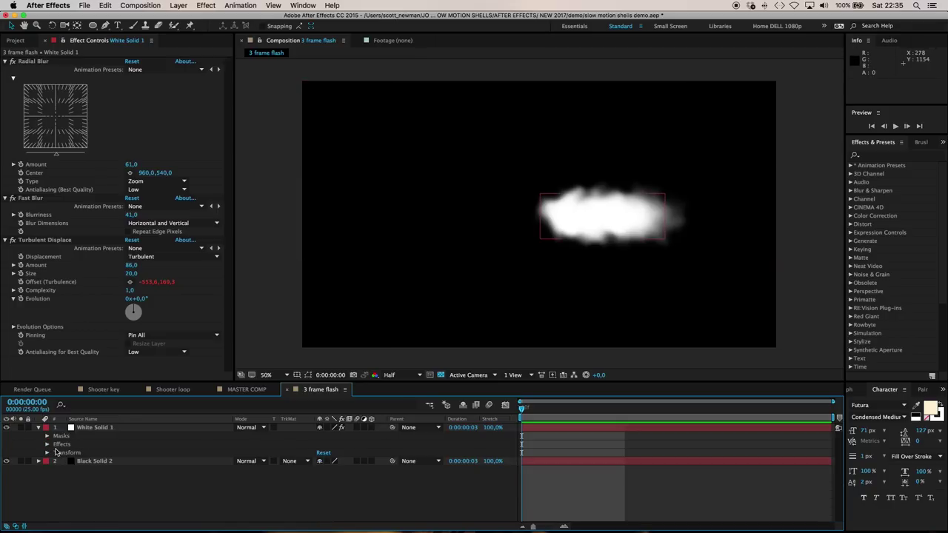
left_click(5, 61)
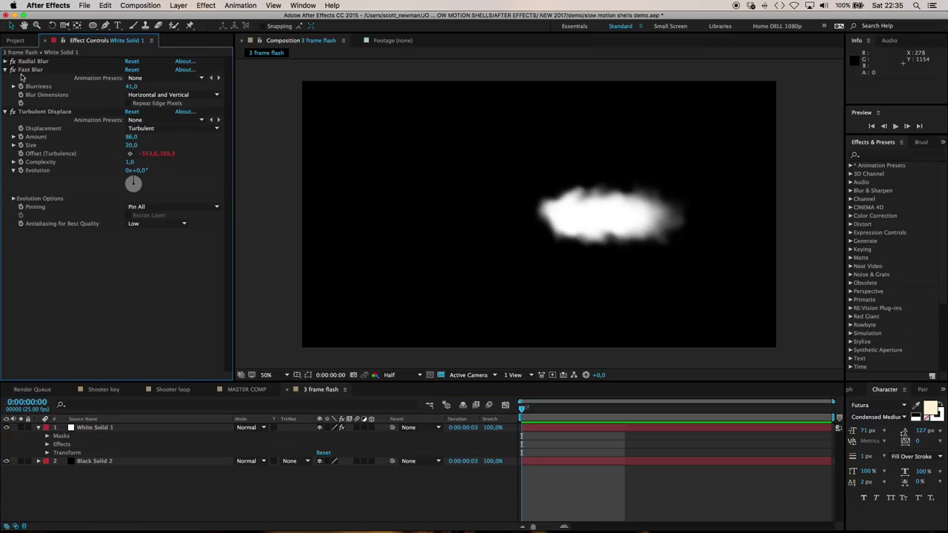
left_click(56, 114)
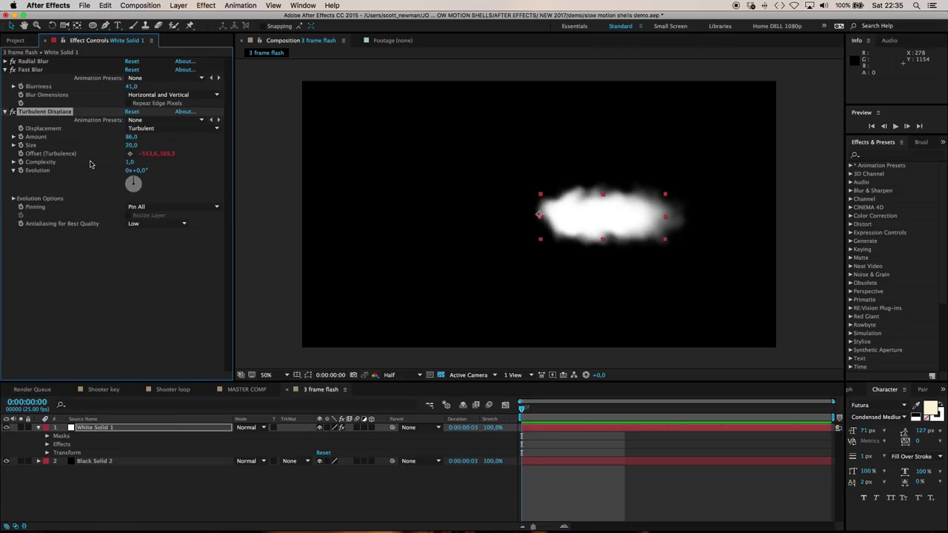
key("super+d")
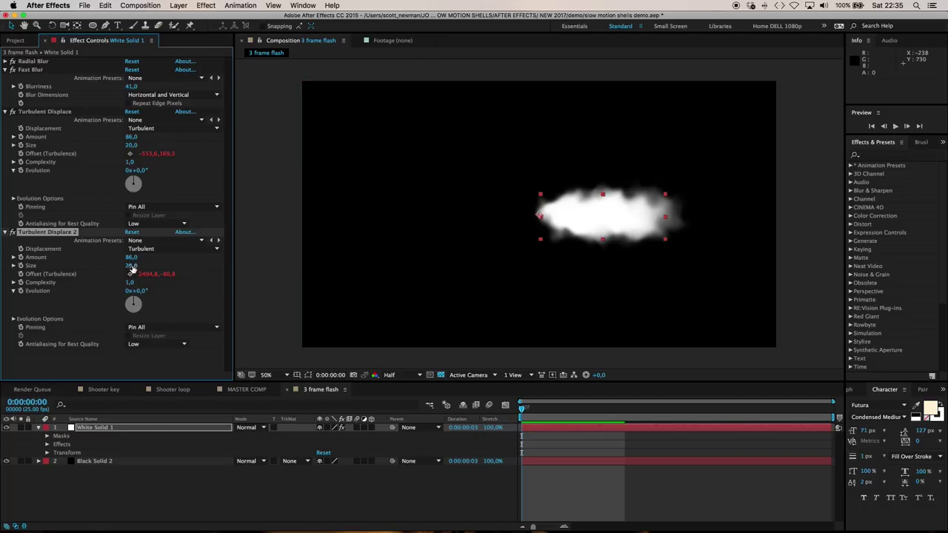
mouse_move(132, 265)
left_mouse_down()
mouse_move(156, 265)
mouse_move(130, 265)
left_mouse_up()
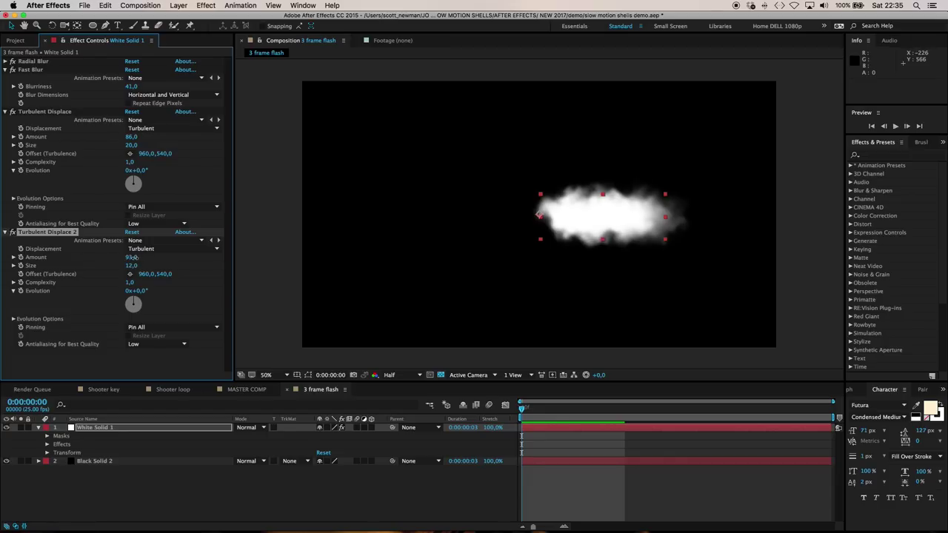
left_click_drag(130, 265, 133, 265)
left_click(131, 266)
type("10")
key("Return")
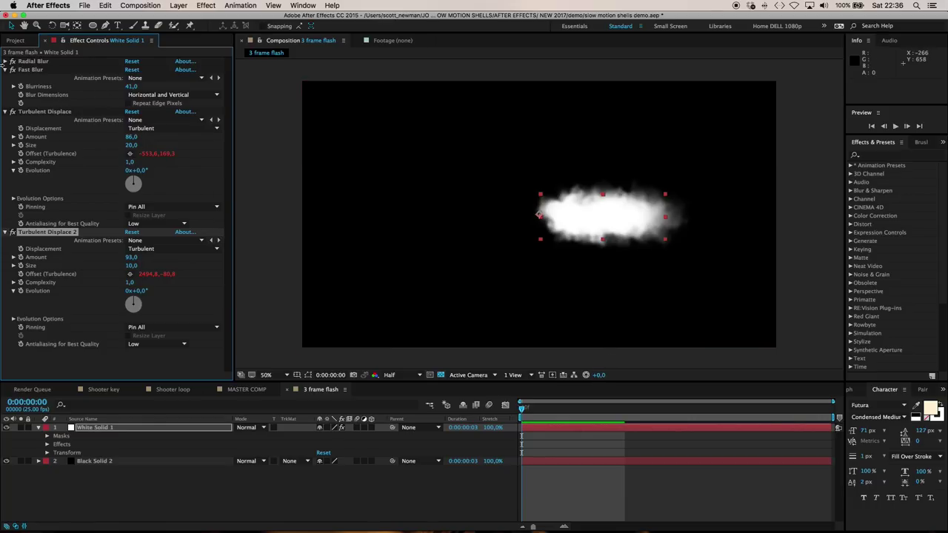
Step: Raise the Radial Blur Amount to 96
left_click(6, 61)
left_click_drag(133, 165, 148, 163)
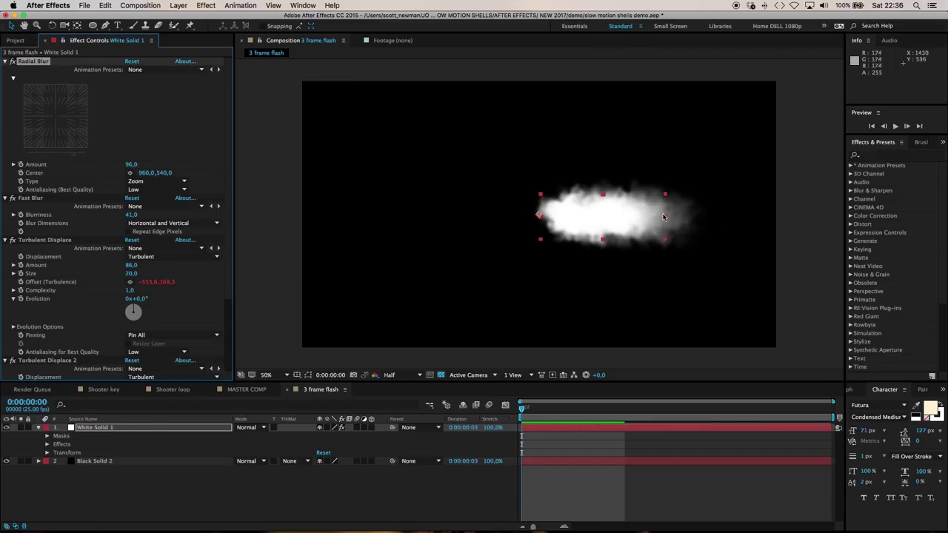
left_click(160, 492)
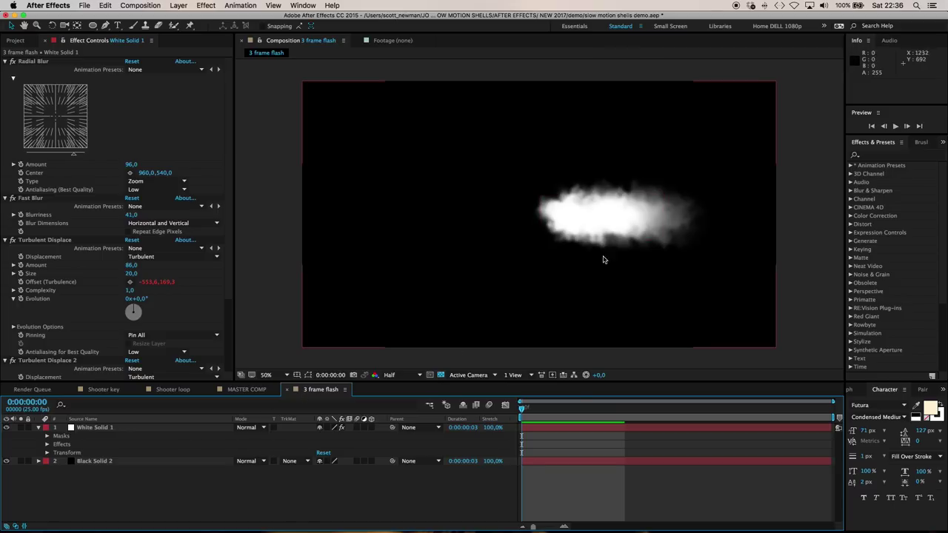
Step: At frame 1, set a Mask Path keyframe on White Solid 1's Mask 1
mouse_move(527, 410)
left_mouse_down()
mouse_move(746, 410)
mouse_move(527, 406)
mouse_move(728, 409)
mouse_move(536, 416)
left_mouse_up()
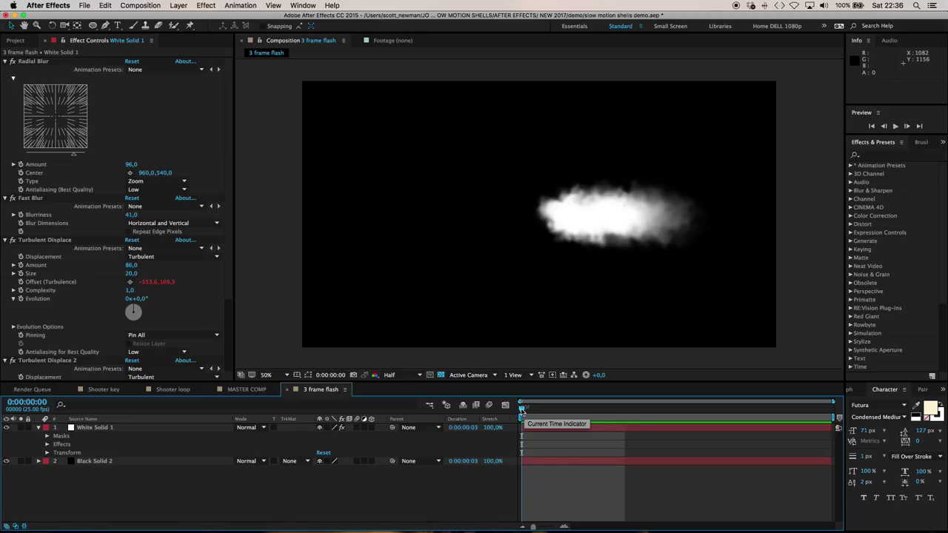
left_click_drag(522, 409, 626, 409)
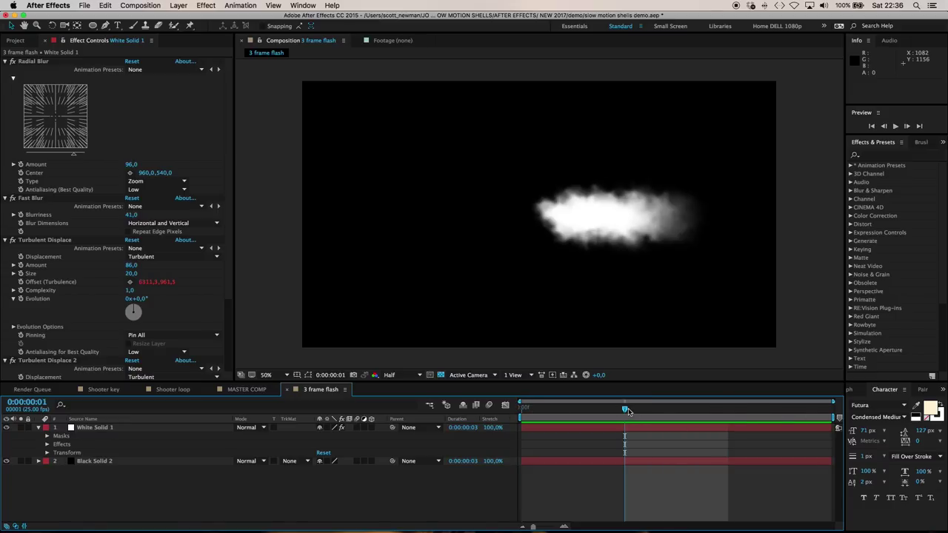
left_click(53, 443)
left_click(48, 436)
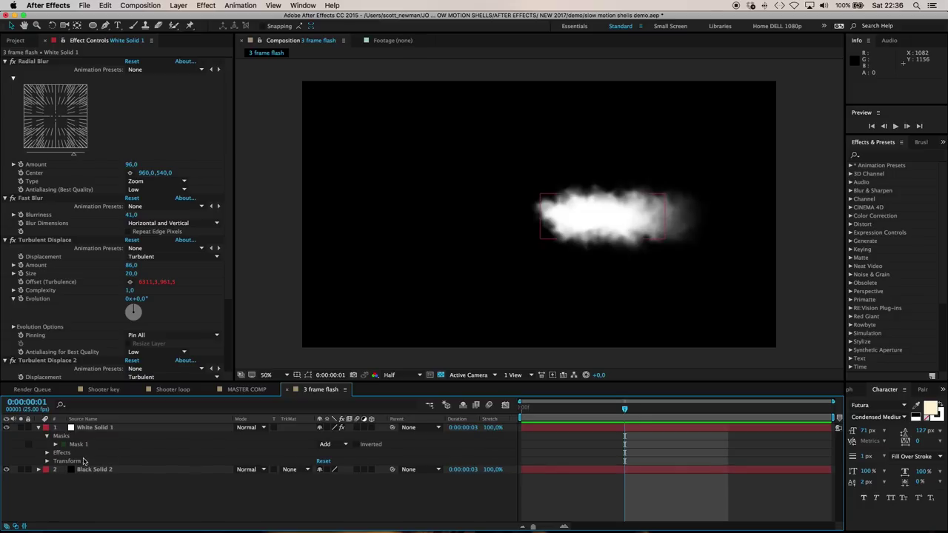
left_click(56, 445)
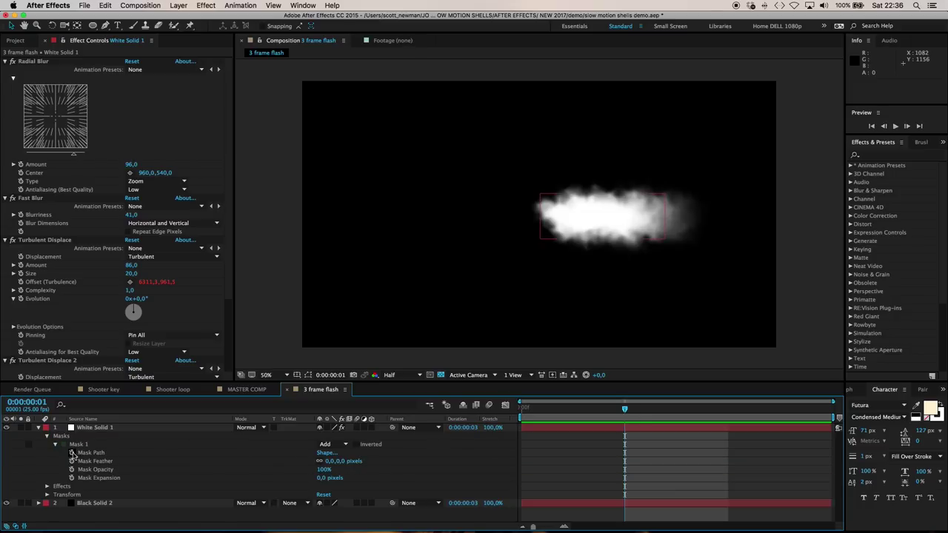
left_click(72, 452)
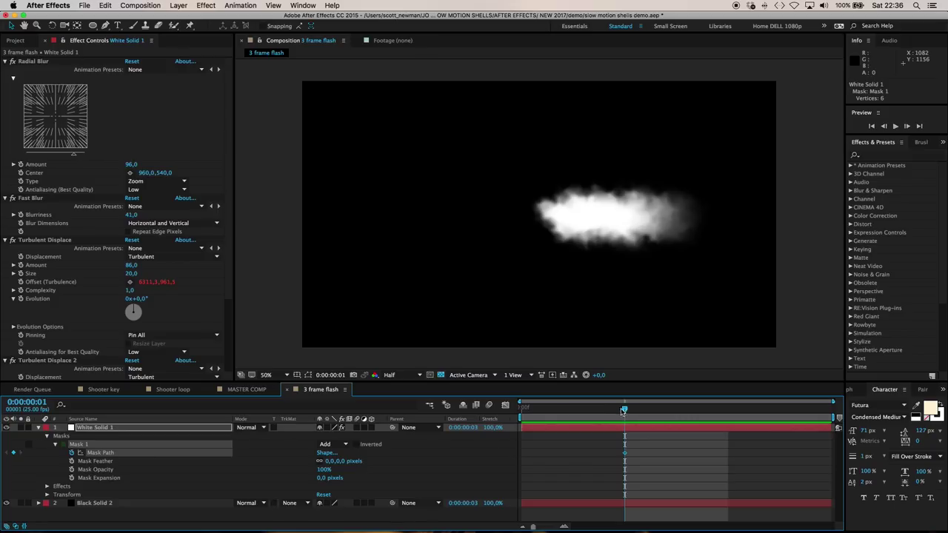
Step: At frame 0, shrink Mask 1 so the flash starts small
key("Home")
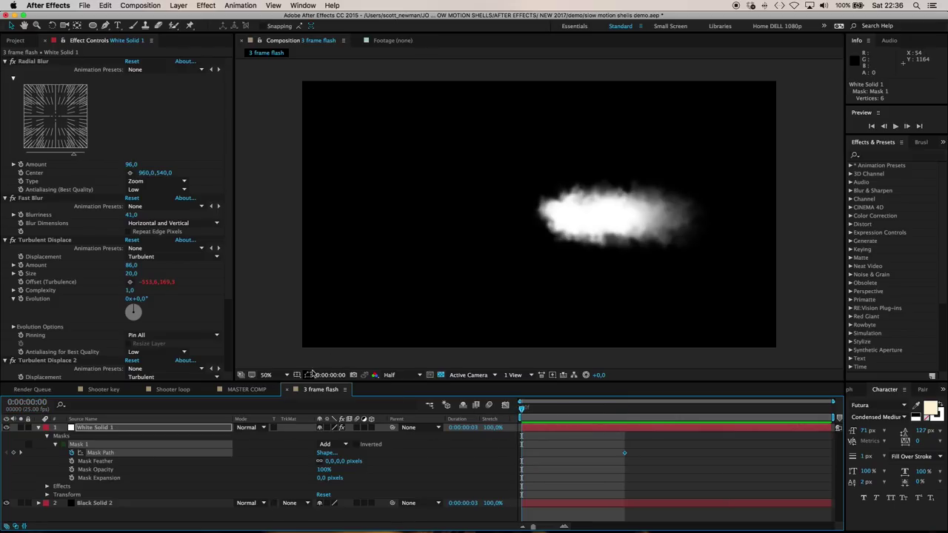
left_click(310, 374)
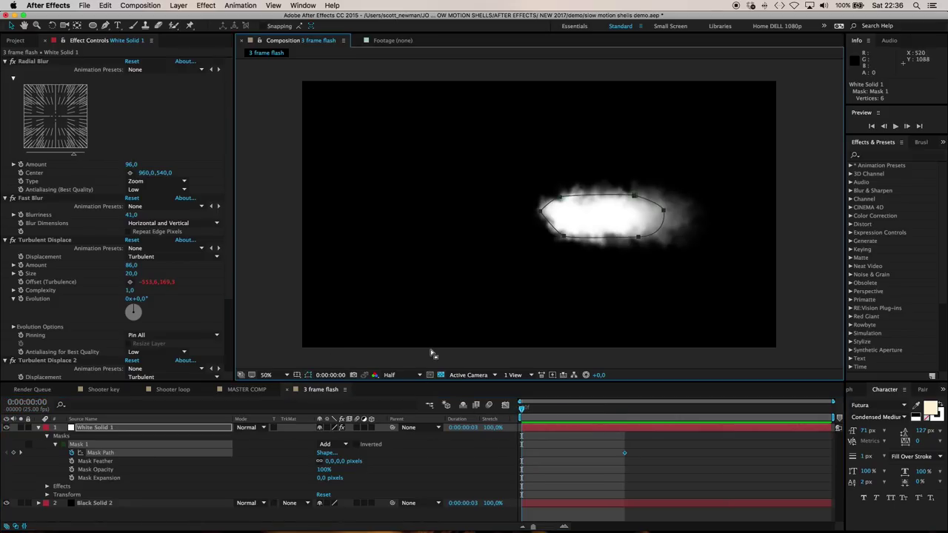
double_click(643, 198)
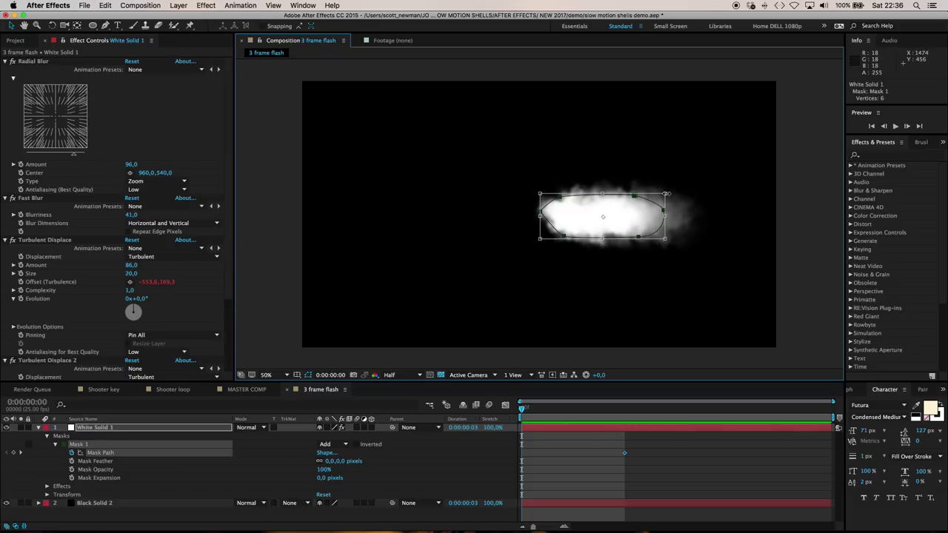
left_click_drag(666, 194, 572, 206)
Step: Turn on Title/Action Safe guides, nudge the small mask into place, and loop-preview
left_click(297, 376)
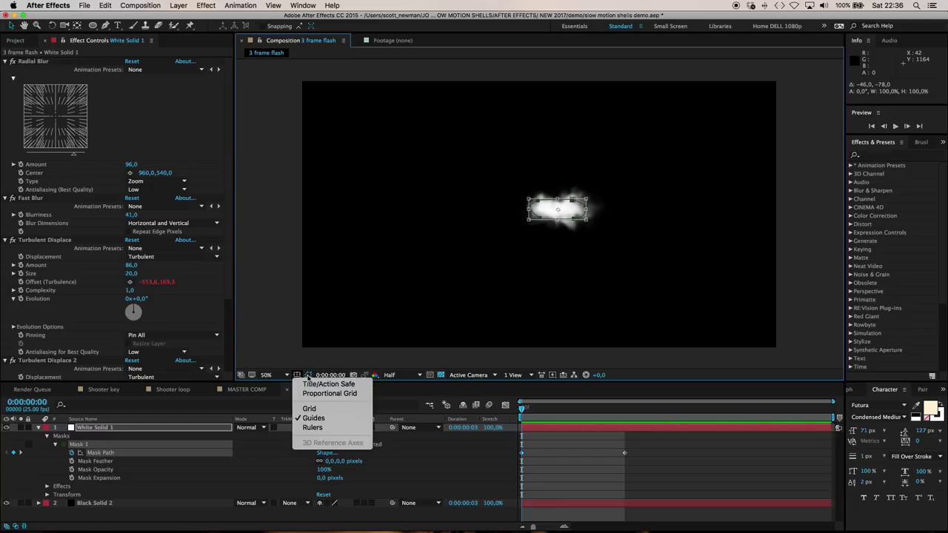
left_click(321, 385)
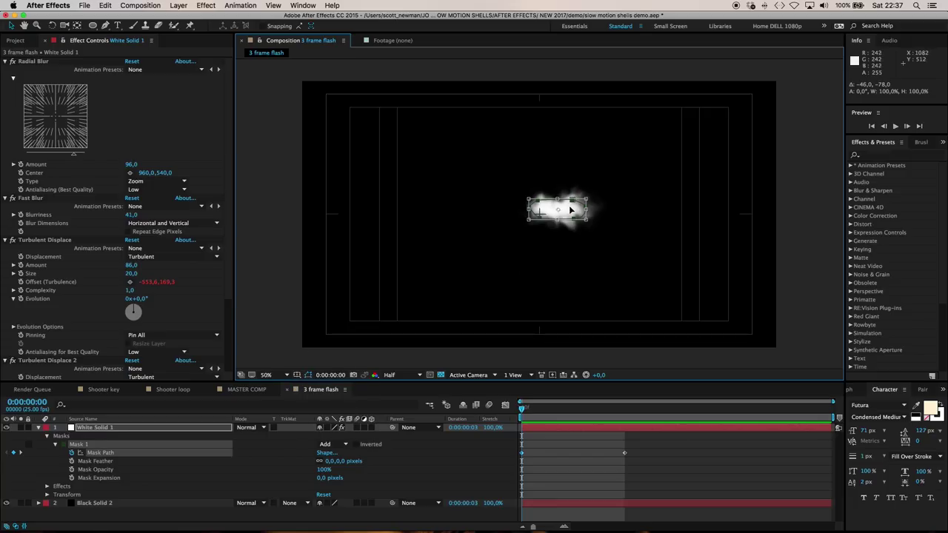
mouse_move(569, 207)
left_mouse_down()
mouse_move(586, 218)
mouse_move(561, 200)
left_mouse_up()
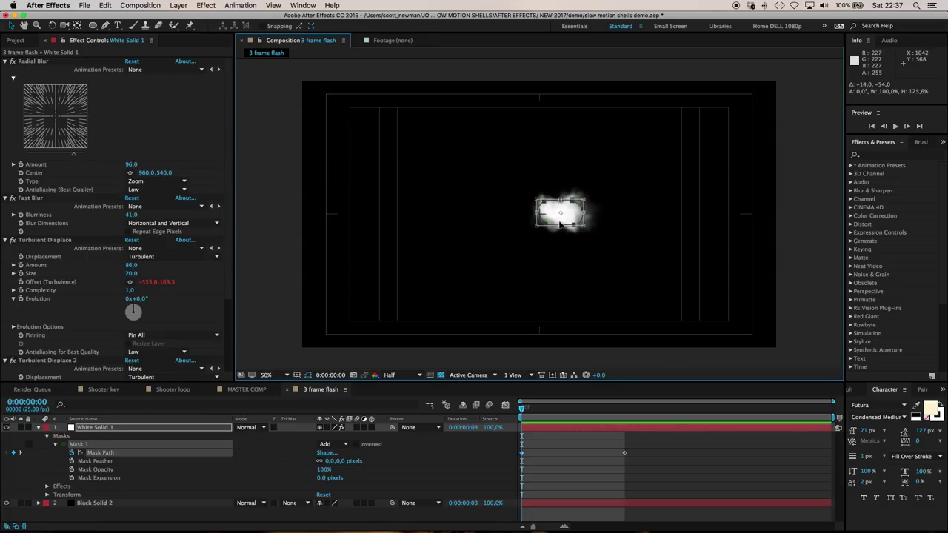
left_click(674, 456)
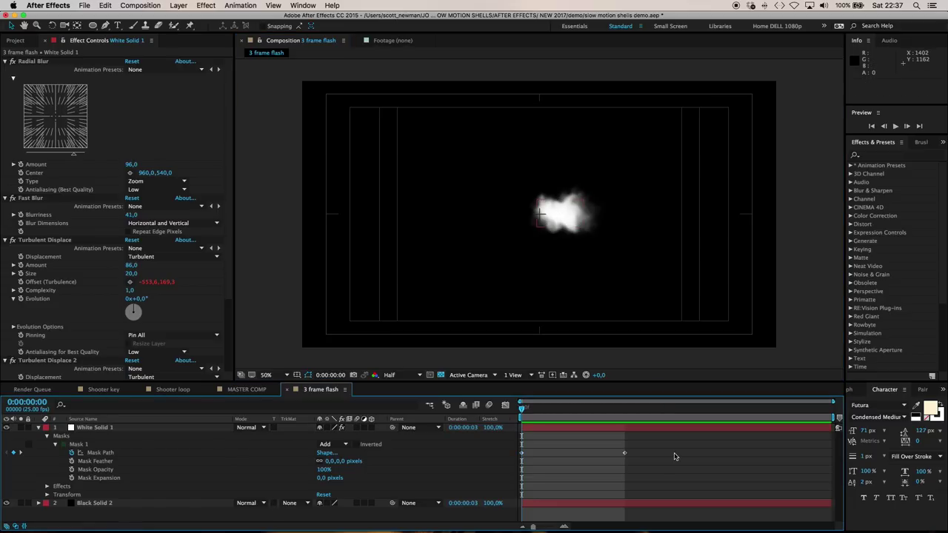
key("space")
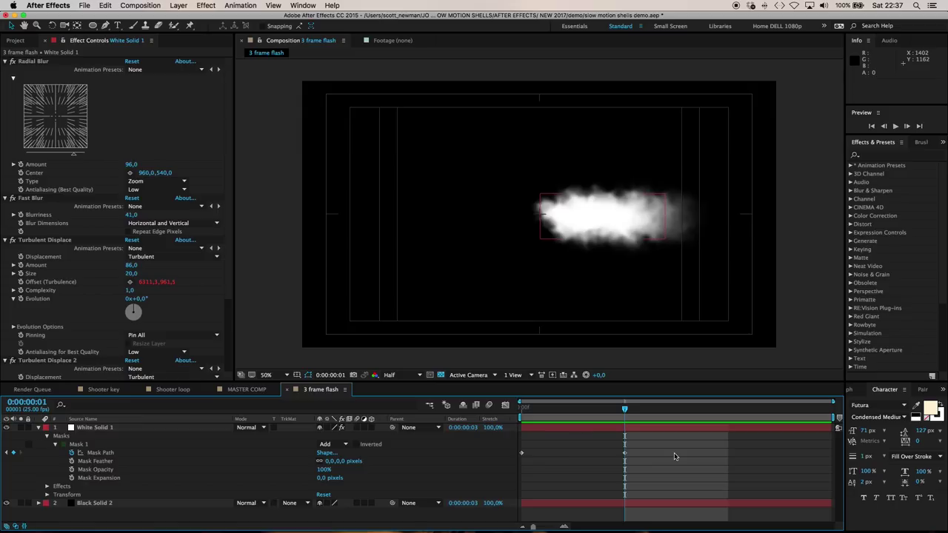
Step: At frame 2, shift Mask 1 and pull its left points rightward into a new puff shape
left_click(85, 444)
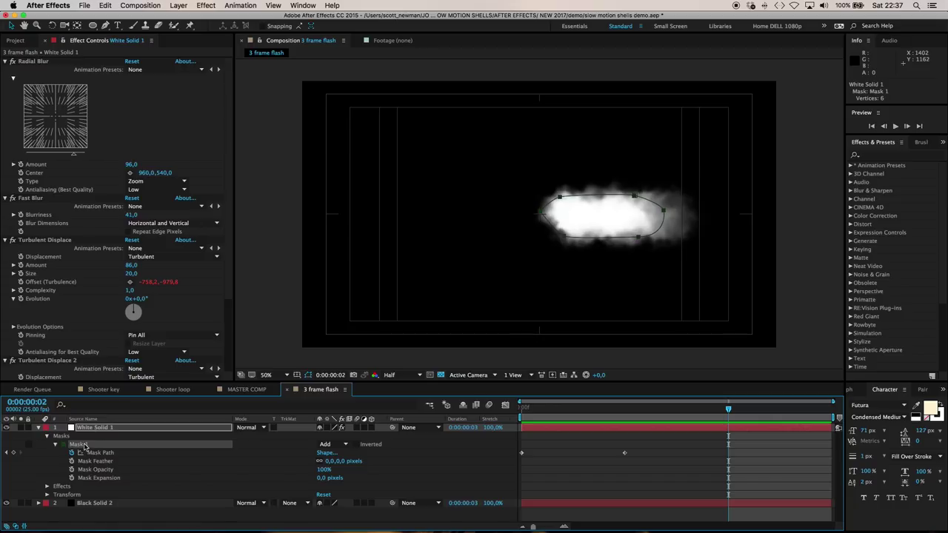
double_click(645, 198)
left_click_drag(646, 214, 650, 208)
key("Return")
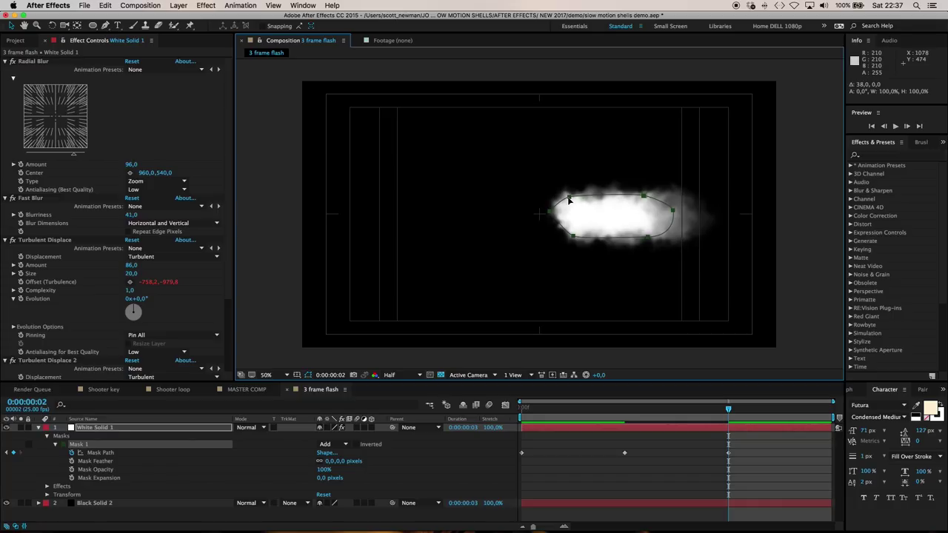
left_click_drag(569, 200, 626, 194)
left_click_drag(552, 211, 638, 215)
left_click_drag(567, 234, 649, 214)
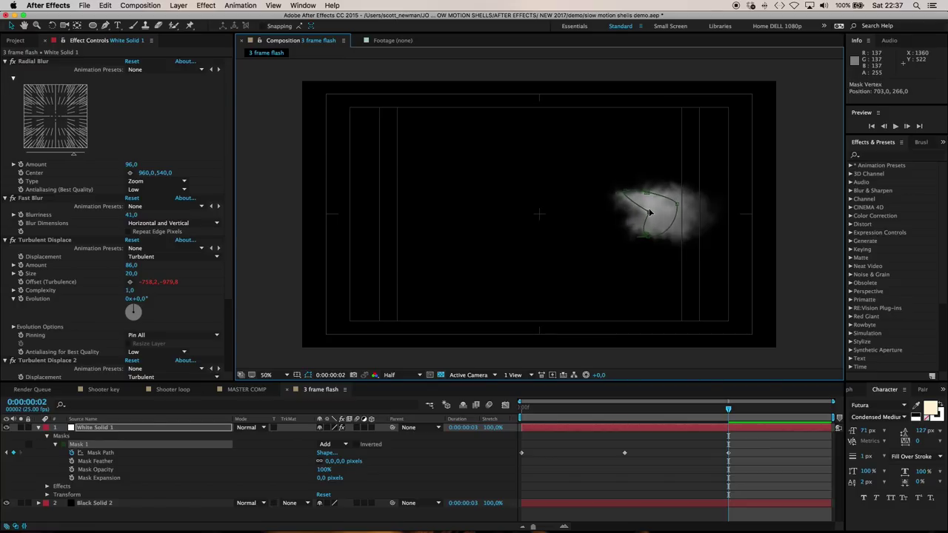
left_click(703, 474)
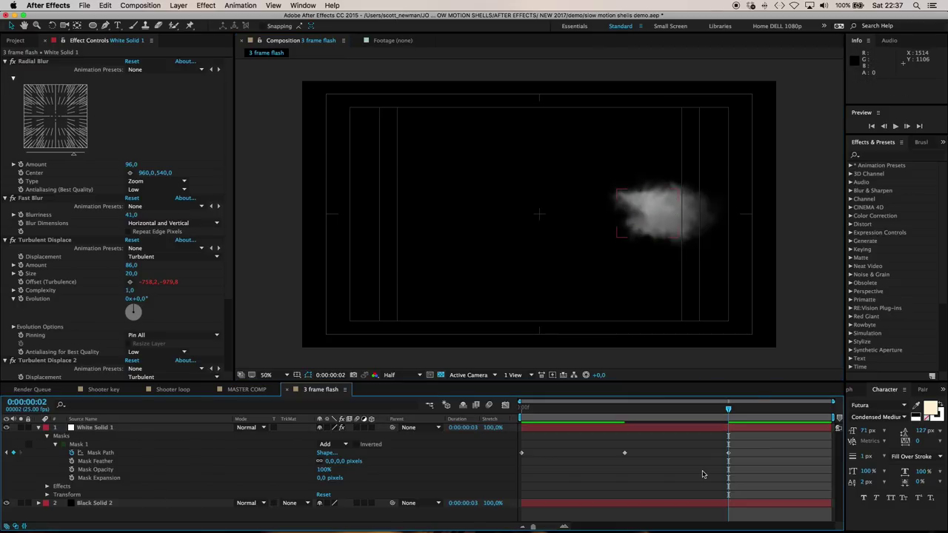
key("Home")
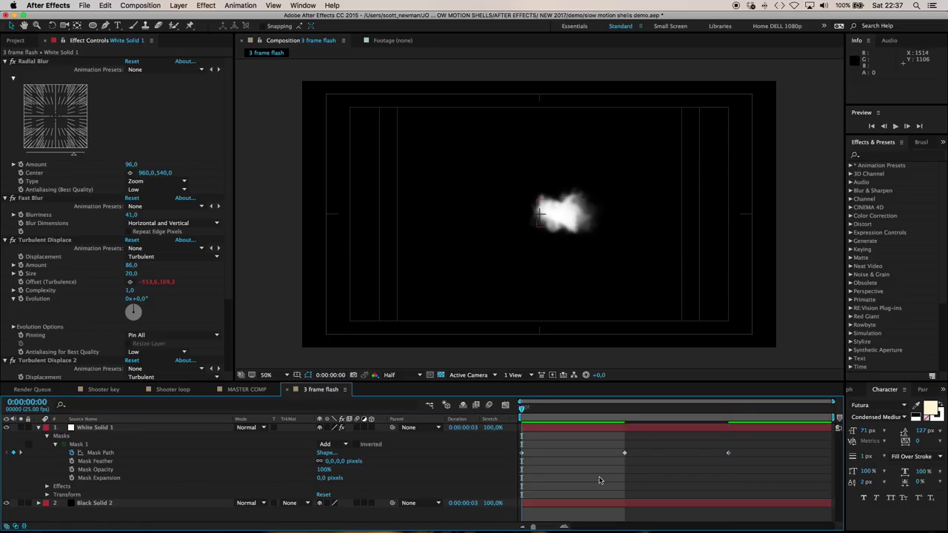
key("space")
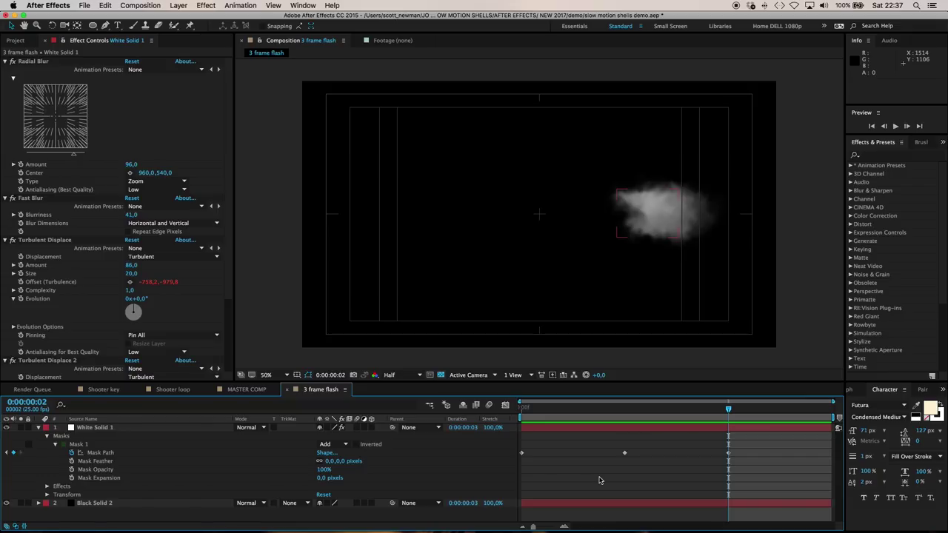
Step: Move Mask 1's upper-left and bottom points further right, then scrub through the frames
left_click(680, 431)
left_click(651, 213)
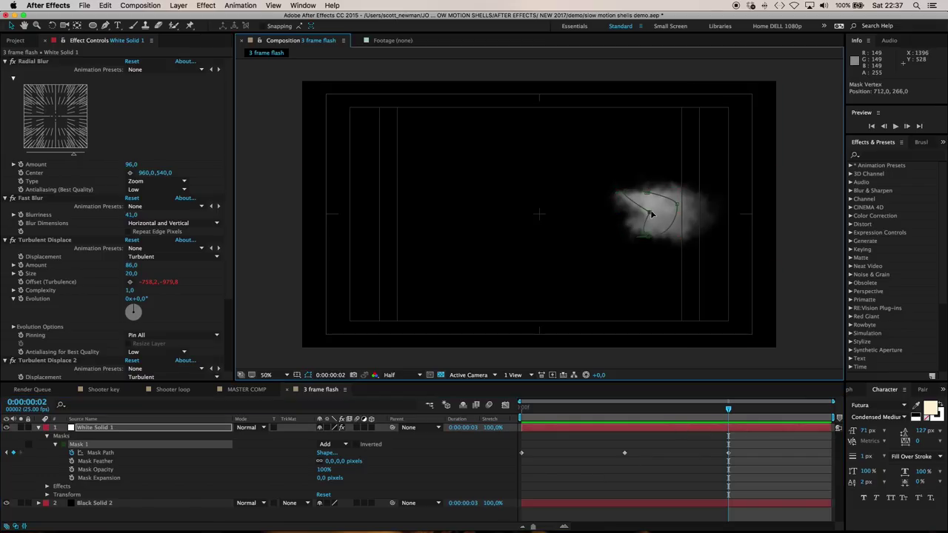
left_click_drag(619, 192, 636, 188)
left_click_drag(646, 244, 677, 236)
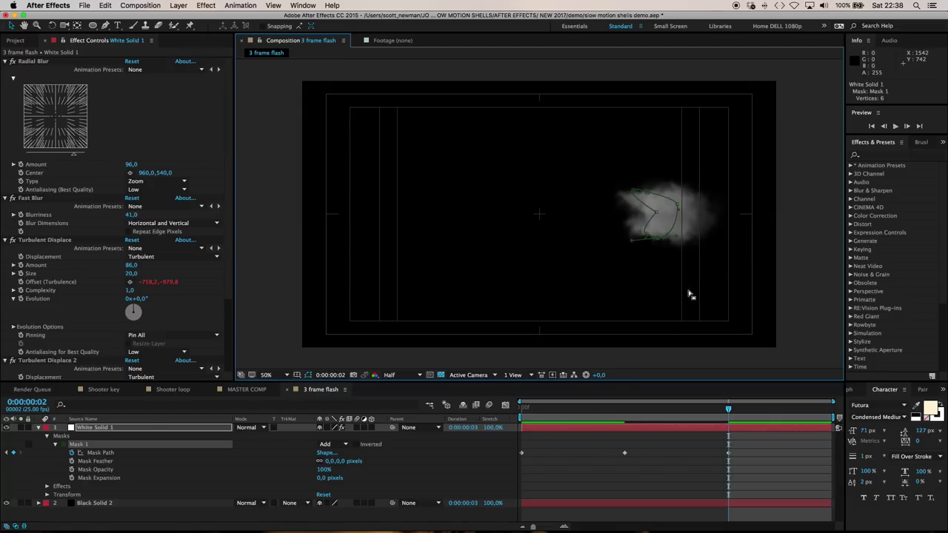
left_click(713, 453)
left_click_drag(713, 410, 496, 411)
Step: Rename the white solid layer to 'main'
left_click(38, 428)
left_click(101, 428)
key("Return")
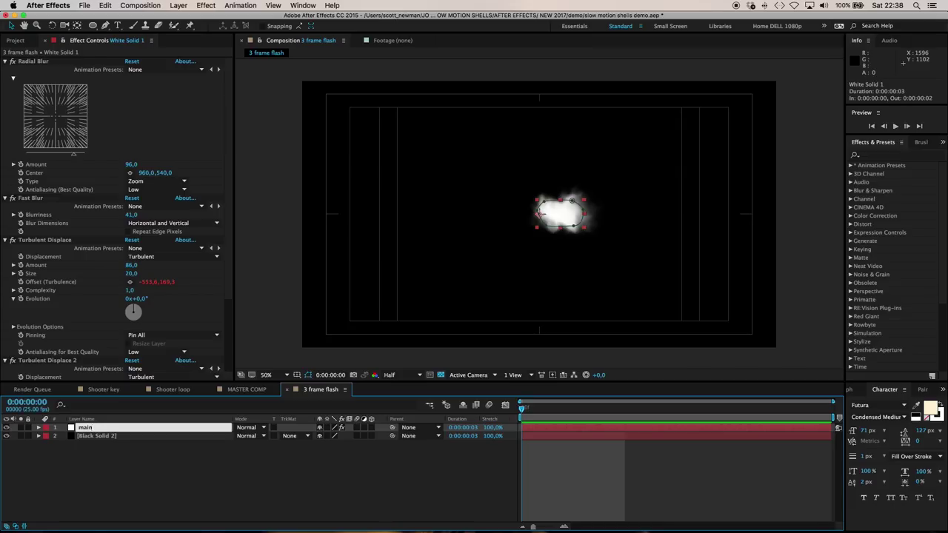
key("Return")
Step: Duplicate the main layer and name the copy 'secondary'
left_click(96, 428)
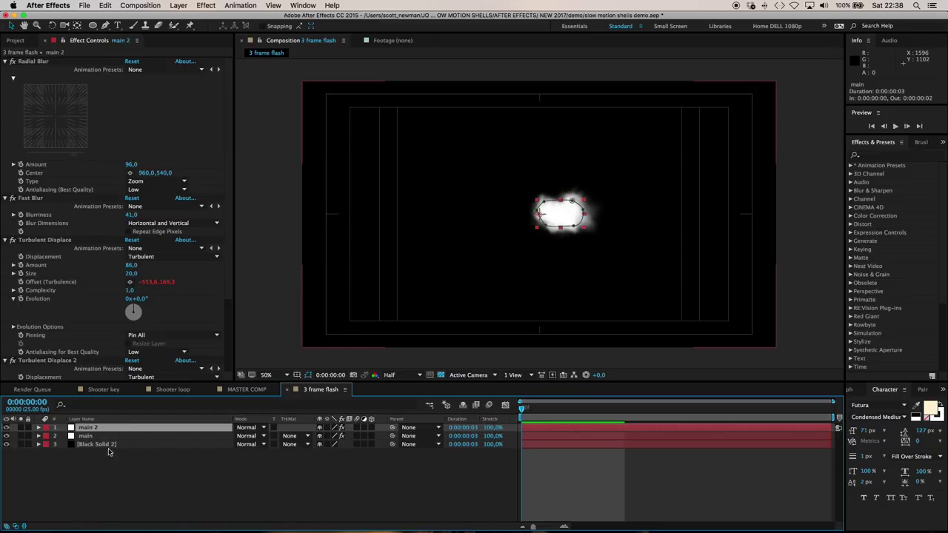
key("super+d")
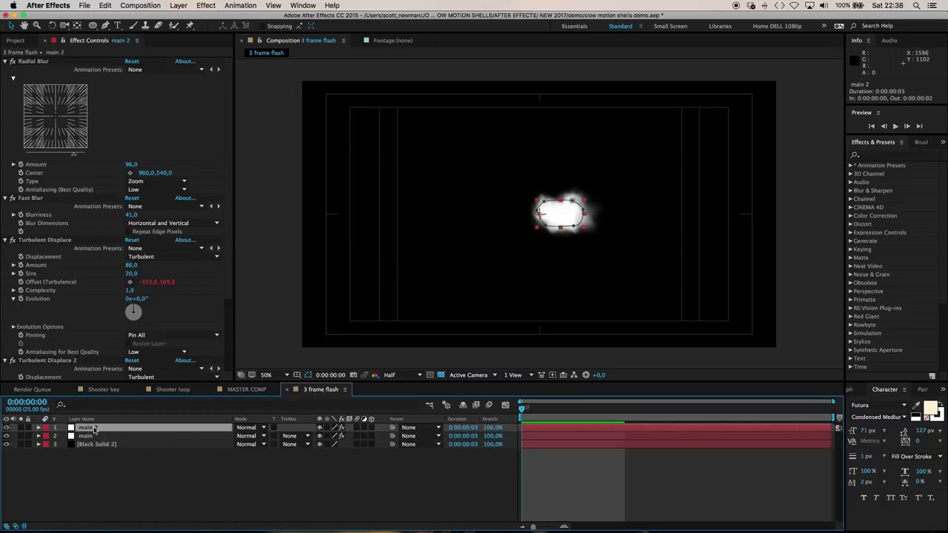
key("Return")
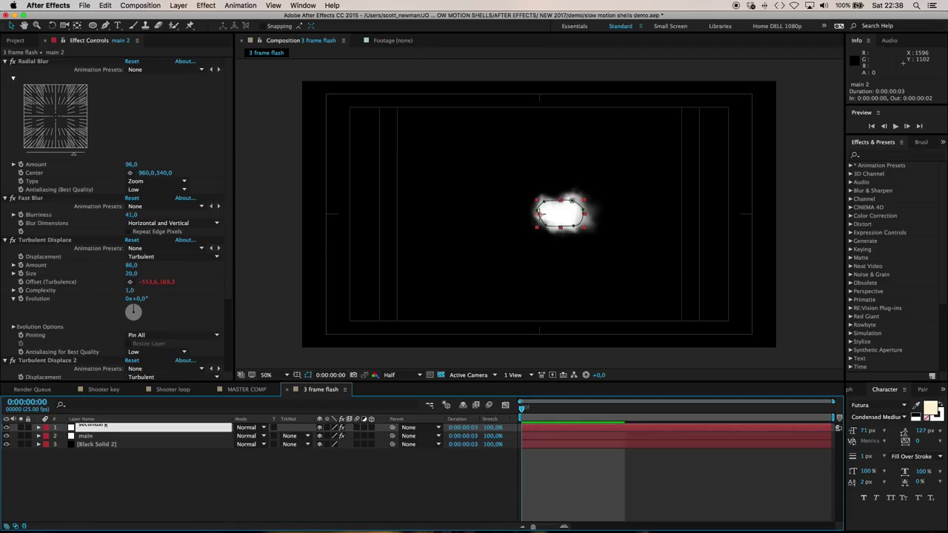
key("Return")
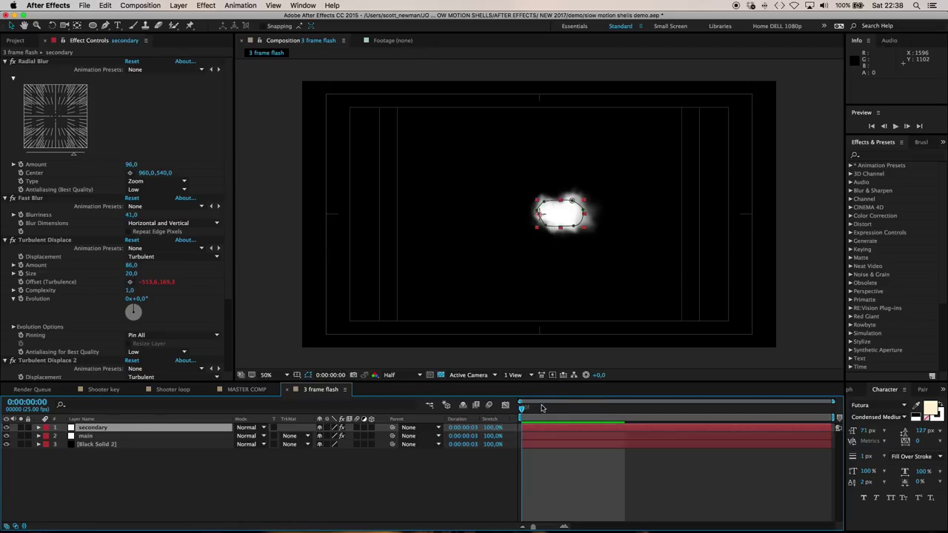
Step: At frame 1, rotate the secondary layer to −59° and scale it to 57%
left_click(612, 409)
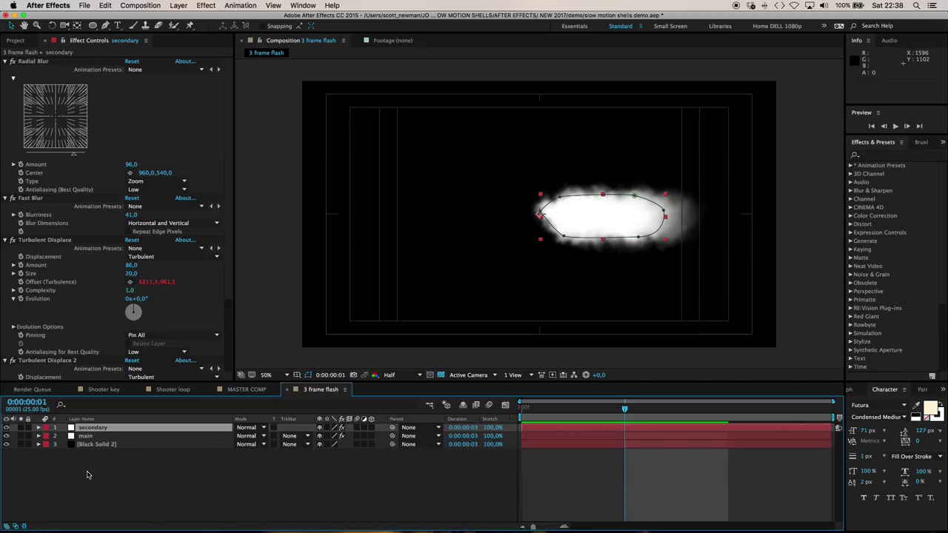
key("r")
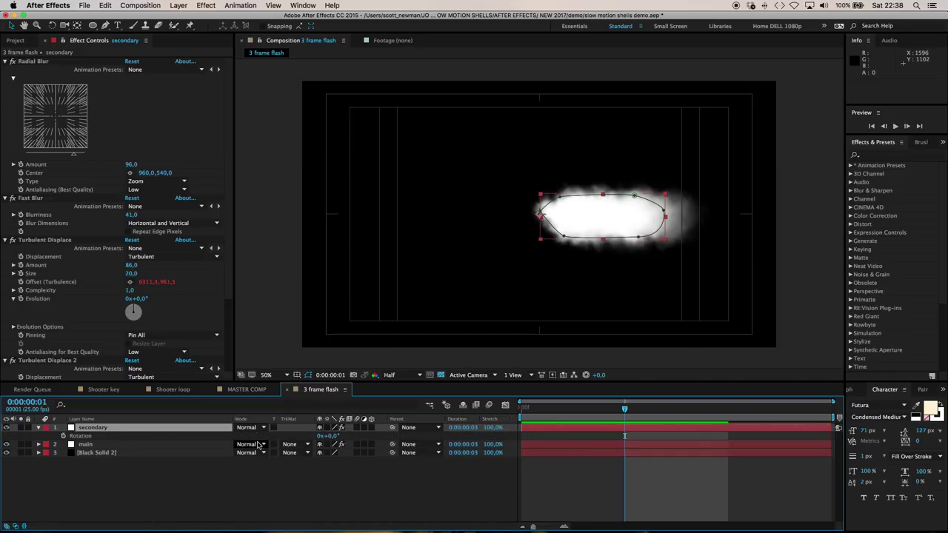
mouse_move(328, 435)
left_mouse_down()
mouse_move(295, 437)
mouse_move(323, 437)
mouse_move(314, 438)
left_mouse_up()
key("s")
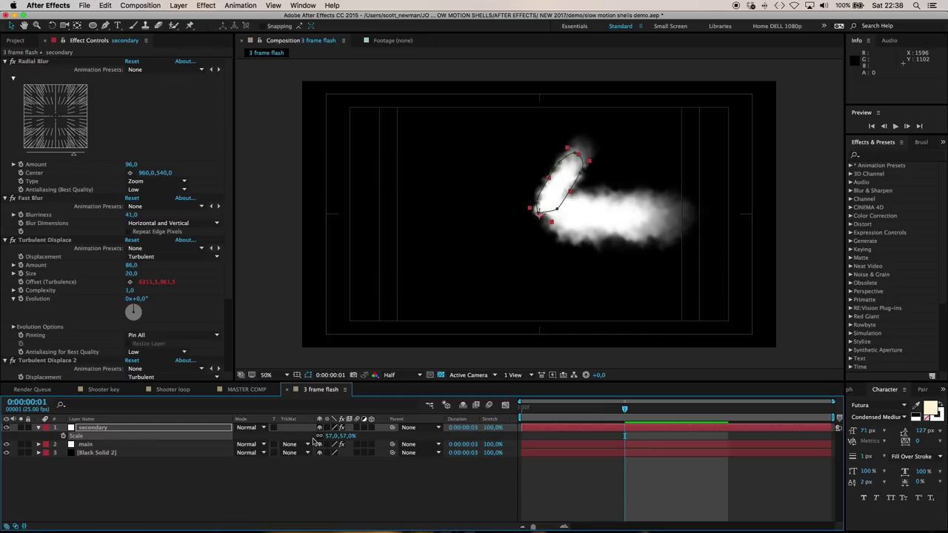
left_click(147, 481)
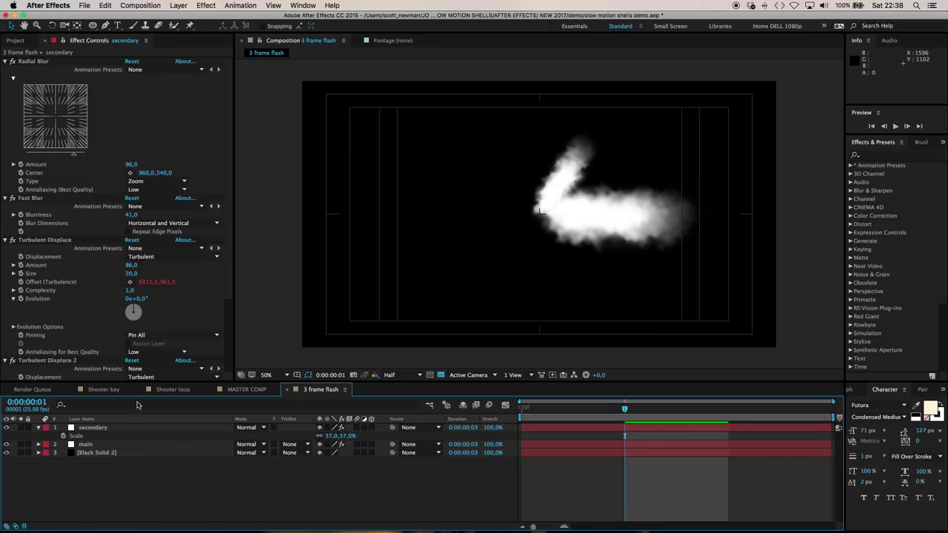
left_click(104, 436)
left_click(106, 428)
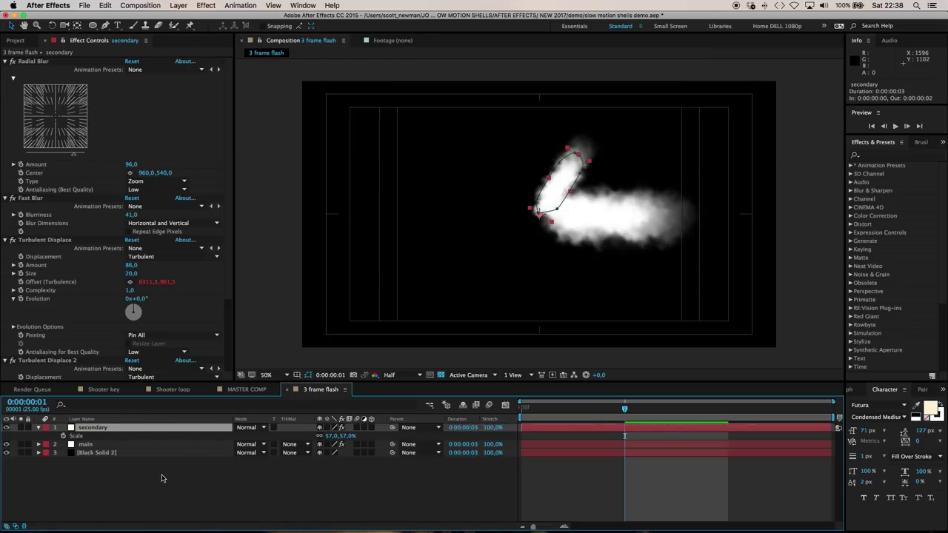
Step: Duplicate 'secondary' as 'secondary 2', rotate it downward about 55°, and shrink it to about 40%
key("super+d")
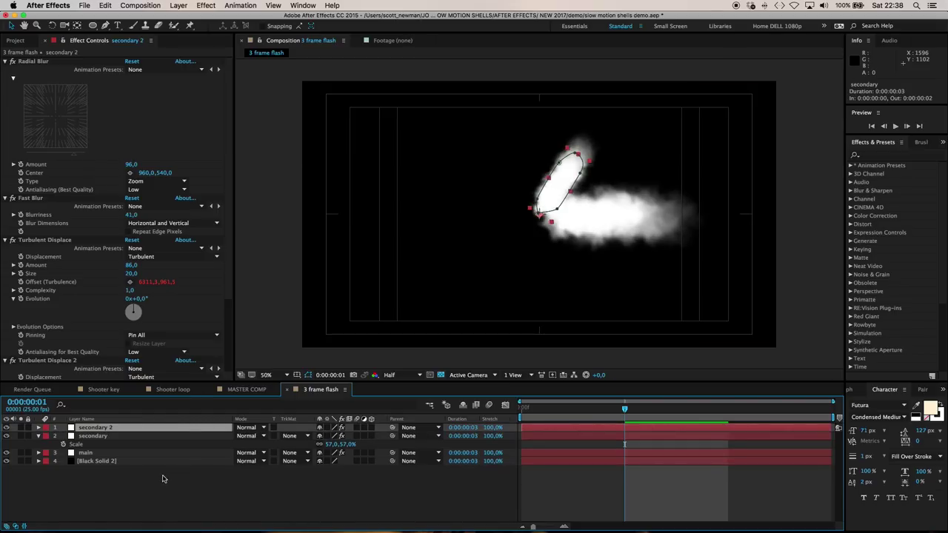
key("r")
left_click_drag(330, 435, 402, 450)
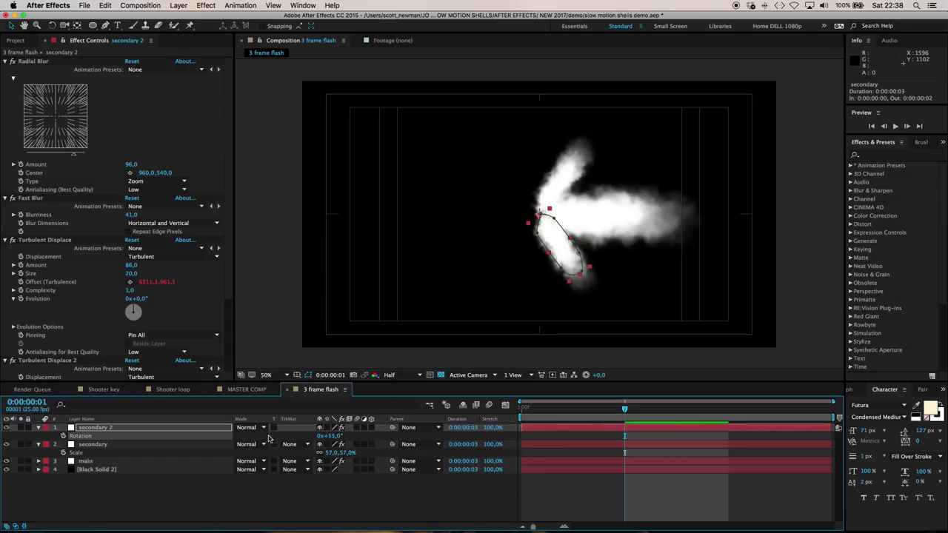
key("s")
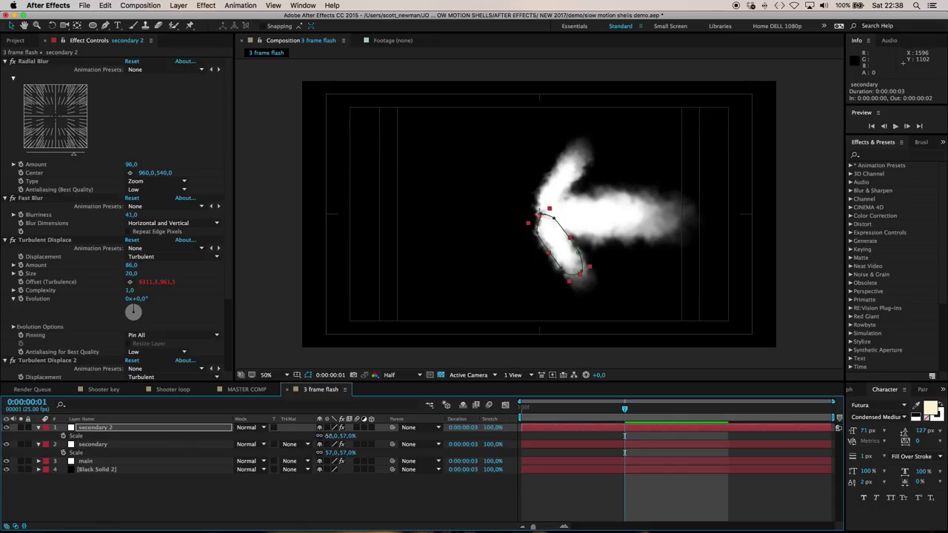
left_click_drag(331, 435, 325, 436)
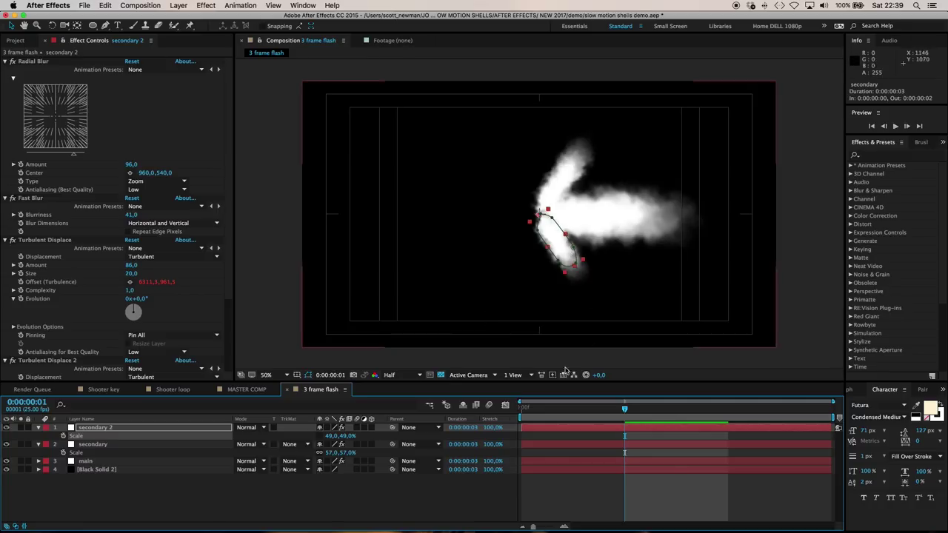
left_click_drag(327, 435, 325, 436)
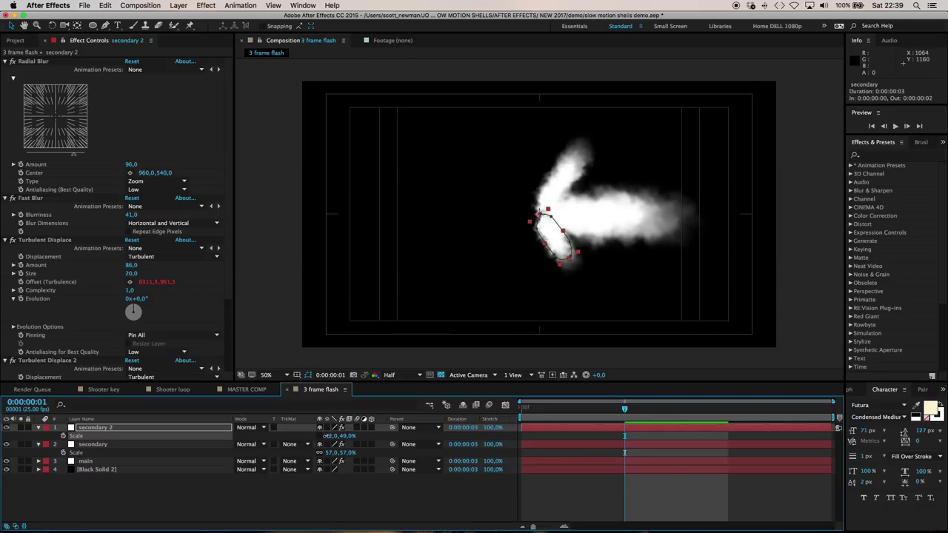
left_click(255, 504)
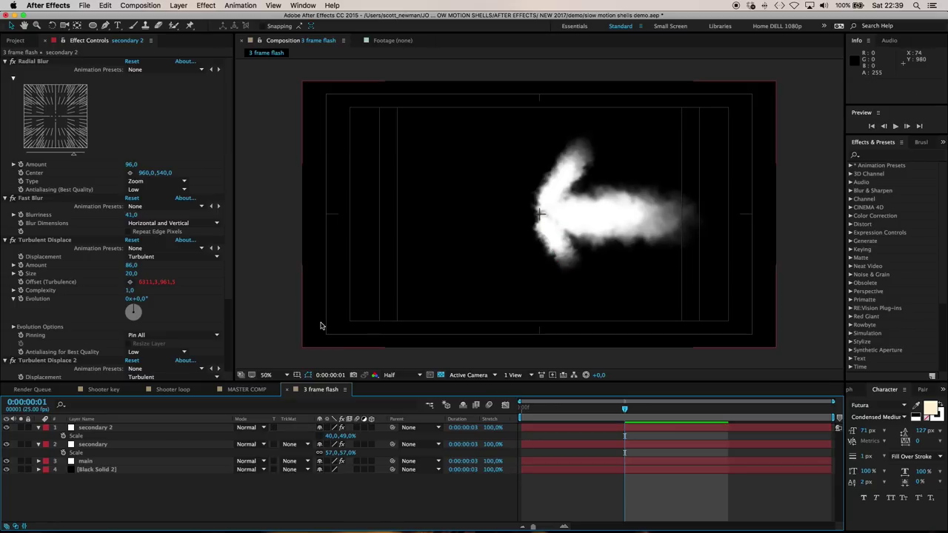
key("Page_Up")
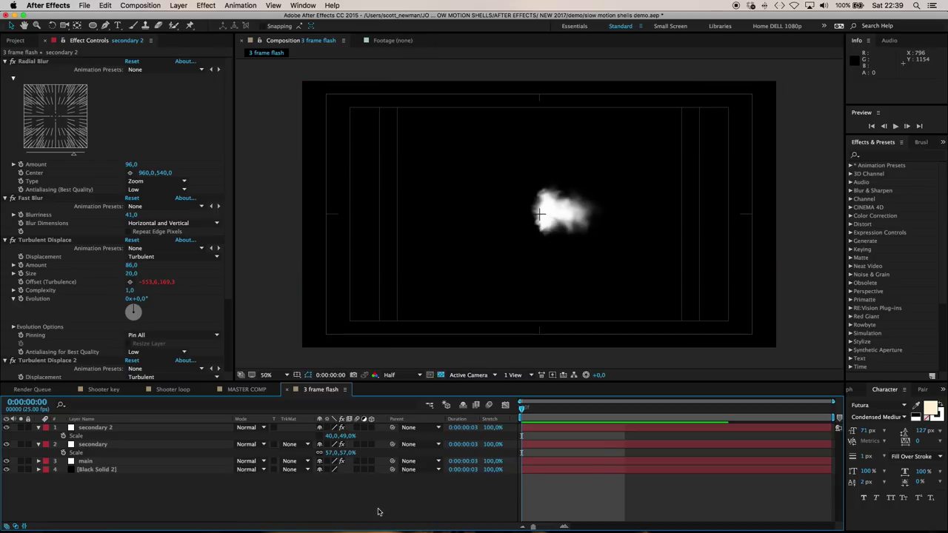
key("Page_Down")
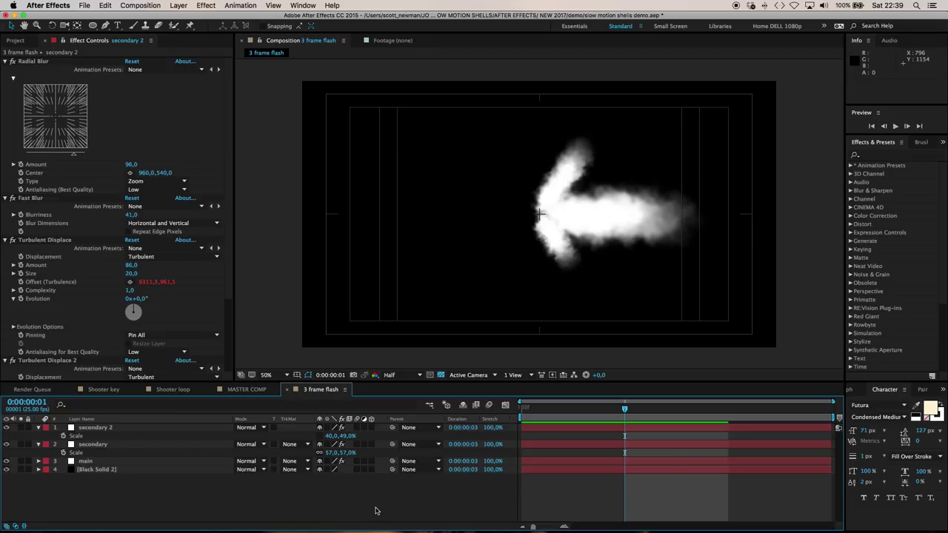
key("Page_Down")
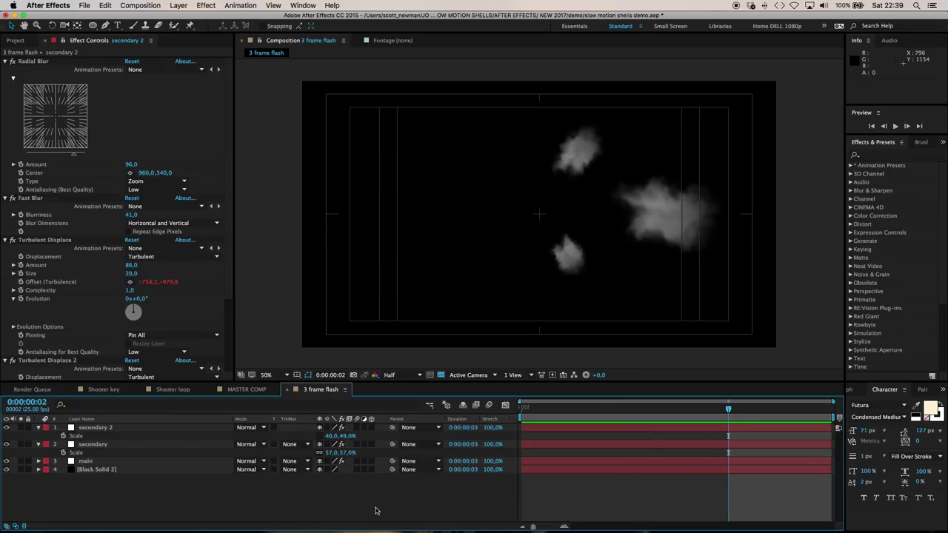
key("Home")
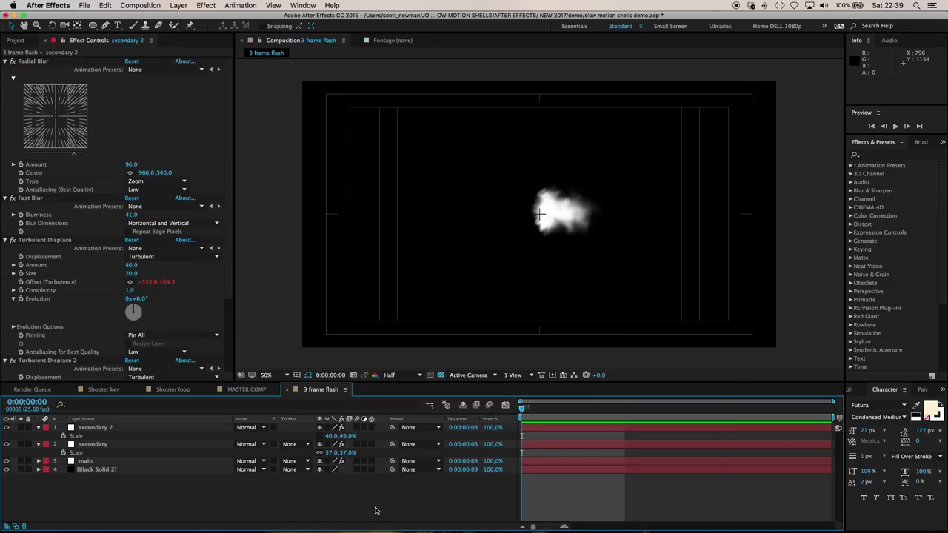
key("space")
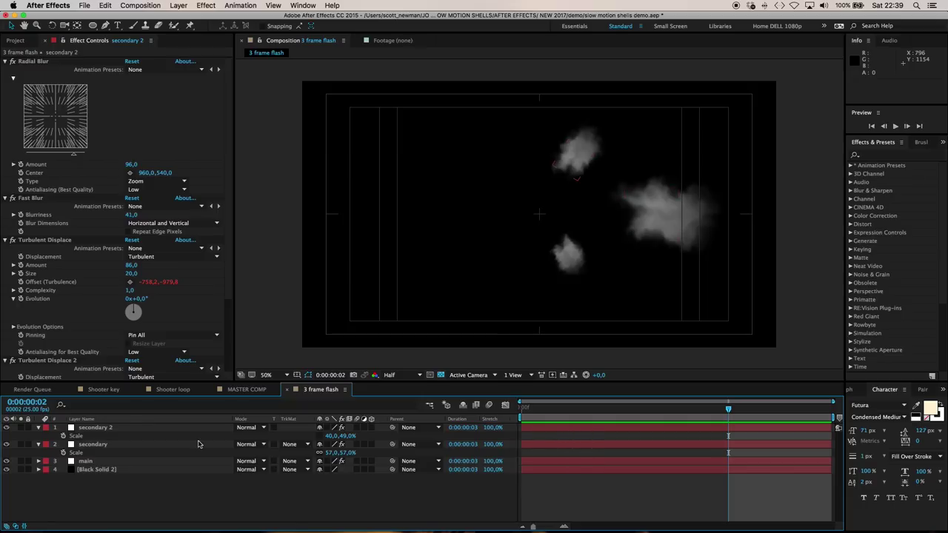
Step: Zoom in on the lower puff and pull a 'secondary 2' mask point down to reshape it
left_click(116, 428)
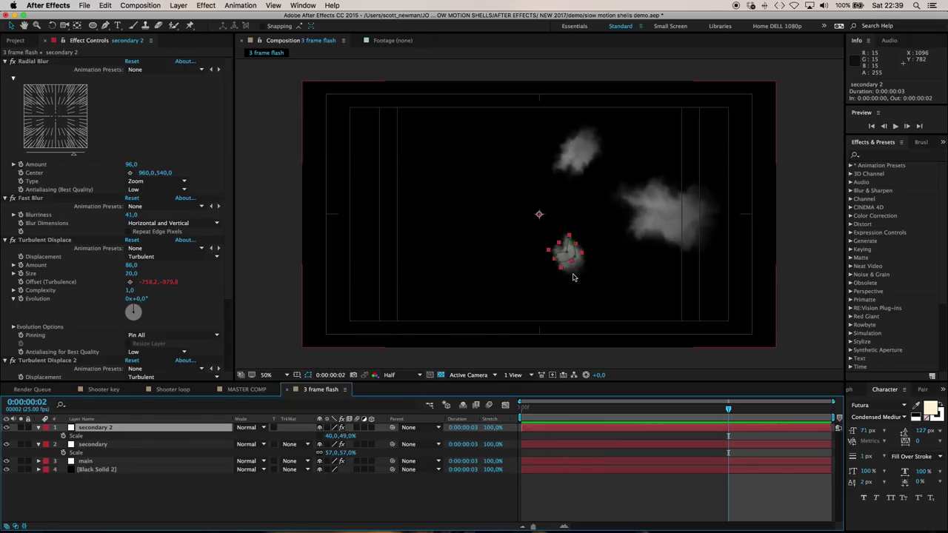
key("period")
scroll(651, 254, "down", 3)
scroll(651, 254, "right", 3)
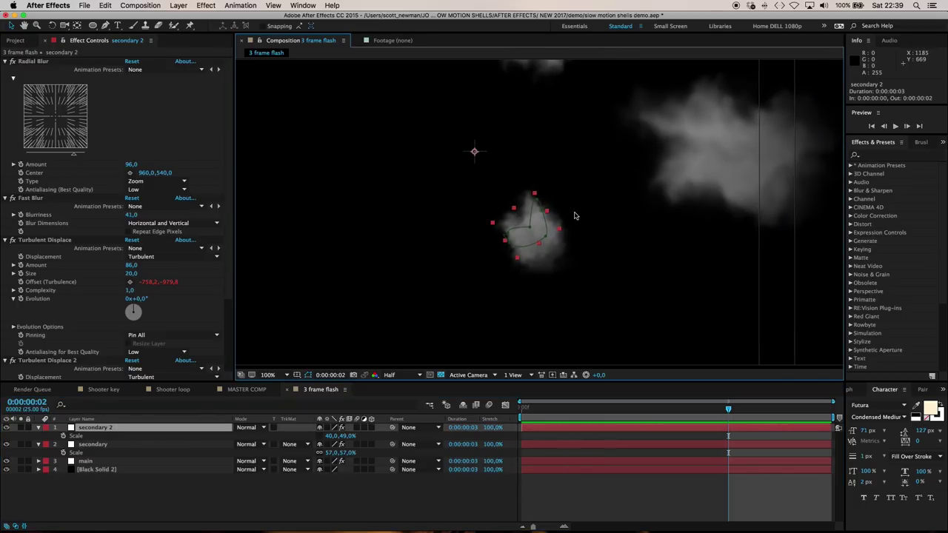
left_click_drag(546, 213, 533, 234)
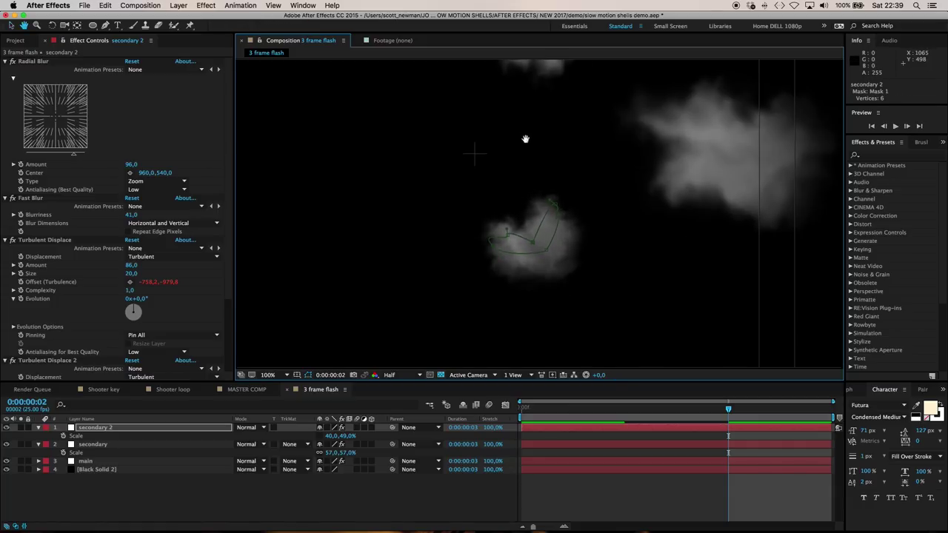
Step: Widen the 'secondary' layer's mask on the upper puff, then fit the frame back in view
left_click_drag(526, 105, 509, 202)
left_click(690, 446)
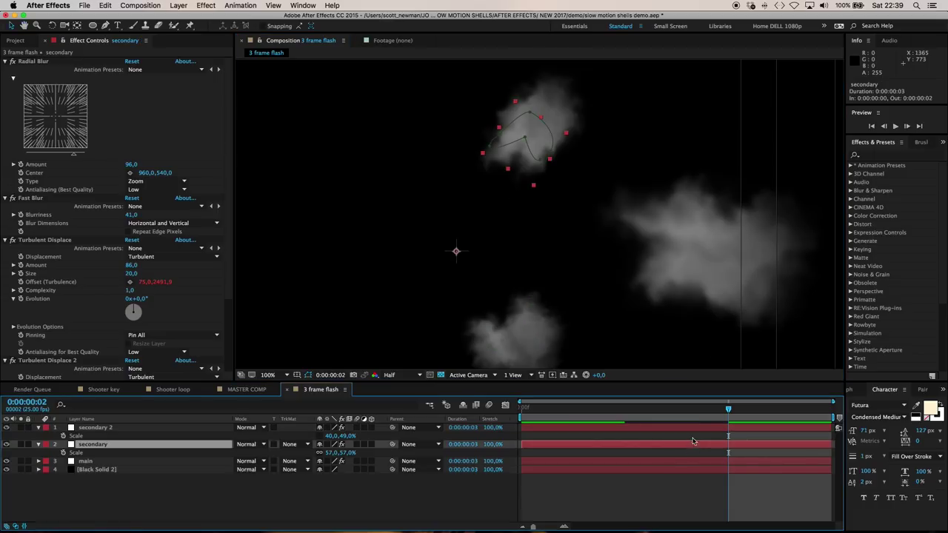
left_click_drag(487, 124, 479, 117)
left_click_drag(552, 154, 549, 126)
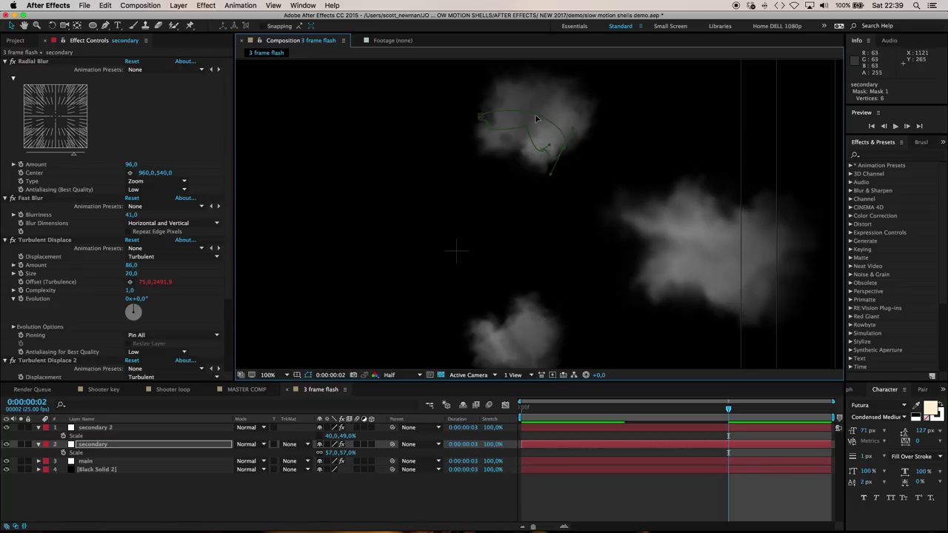
key("comma")
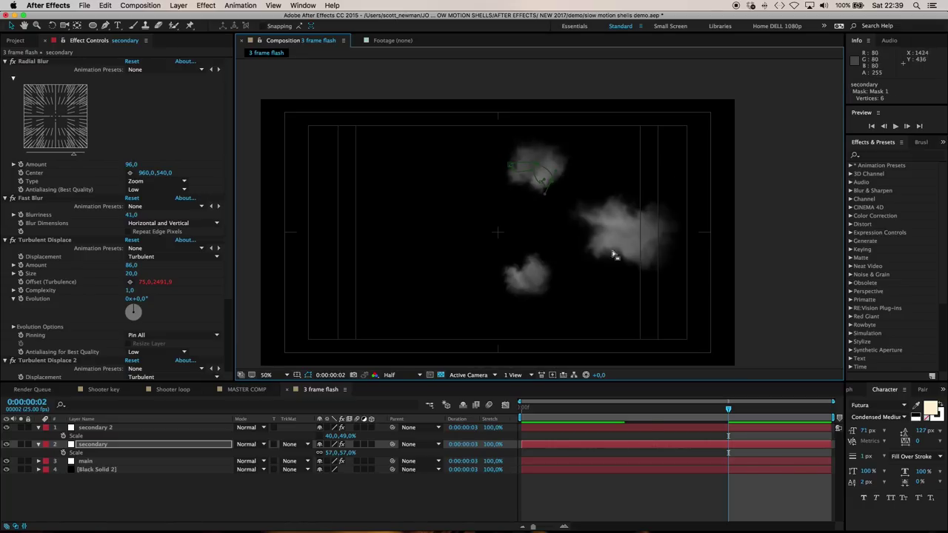
Step: Preview the flash and step through its three frames, ending on the first frame
left_click(629, 482)
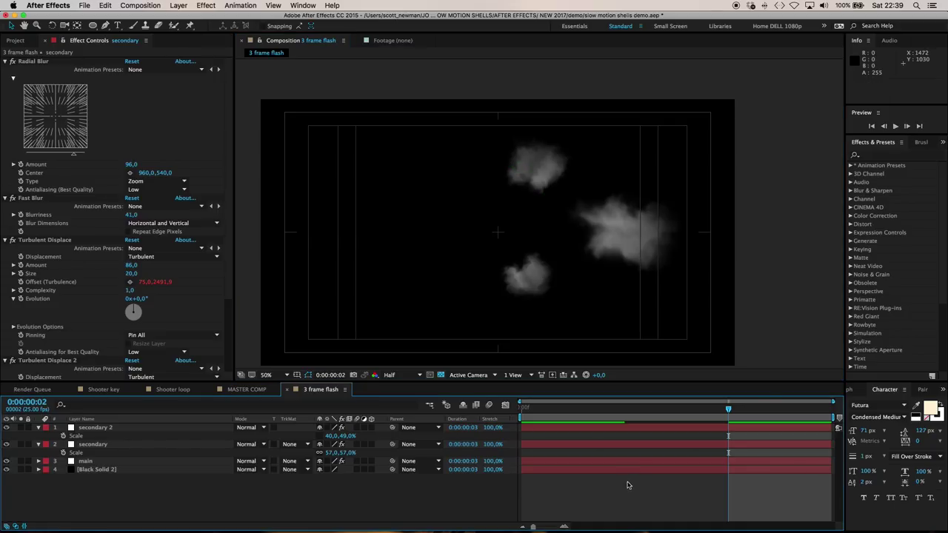
key("space")
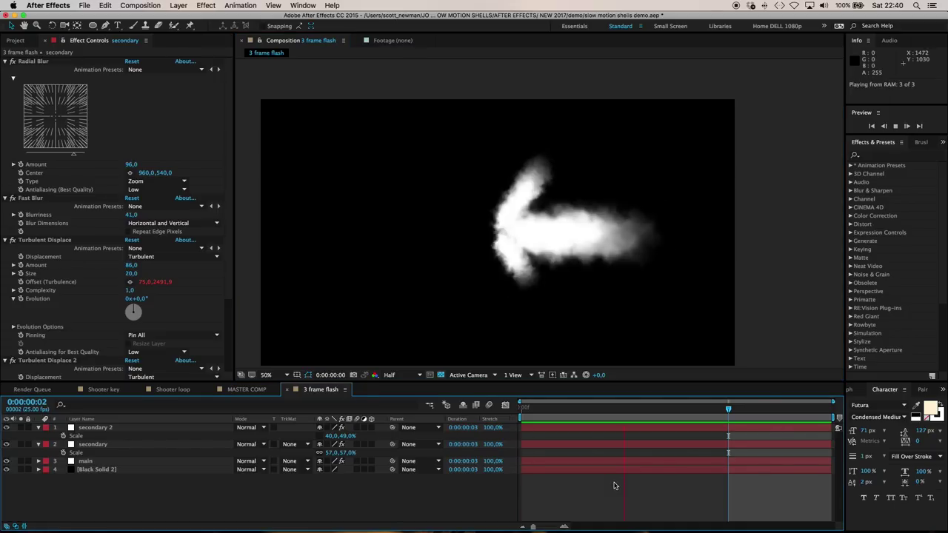
key("space")
left_click(530, 412)
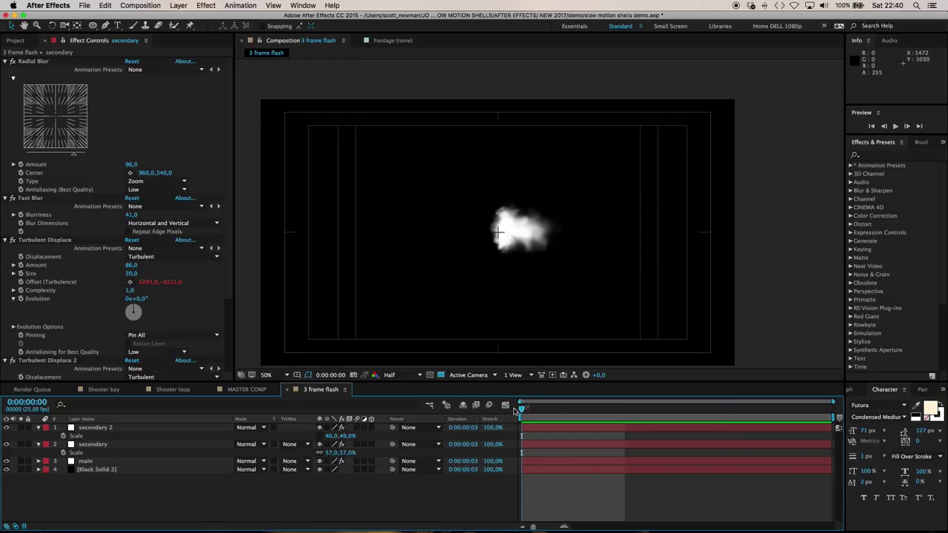
key("Page_Down")
key("Page_Down")
key("Page_Up")
key("Page_Up")
key("Page_Down")
key("Page_Down")
key("Page_Up")
key("Page_Up")
key("Page_Down")
key("Page_Down")
key("Page_Up")
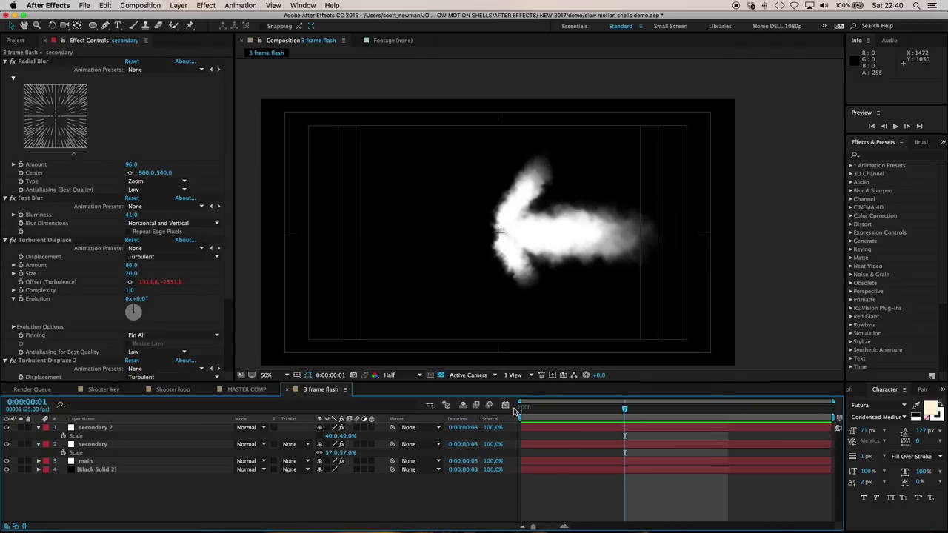
key("Page_Up")
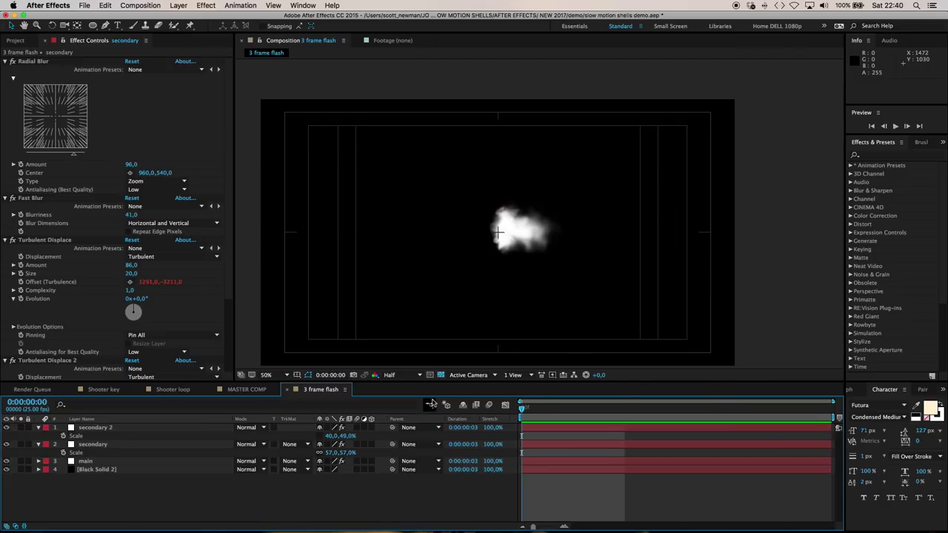
Step: Collapse the layers' Scale properties and show the Project panel
left_click(38, 428)
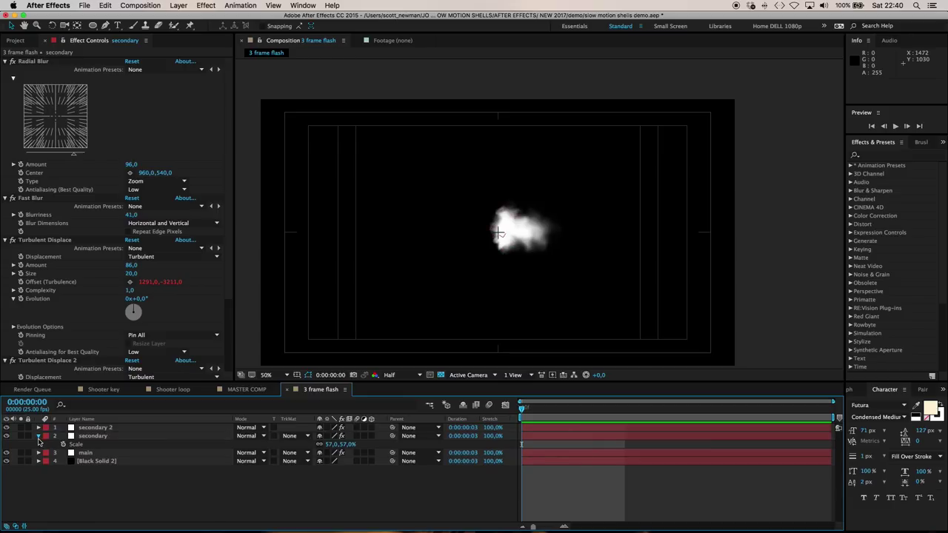
left_click(38, 436)
left_click(16, 40)
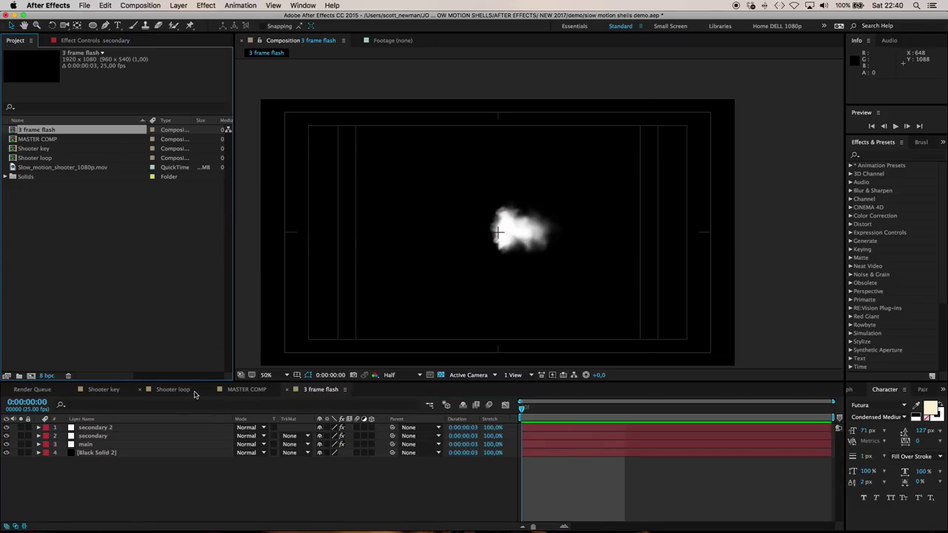
left_click(248, 390)
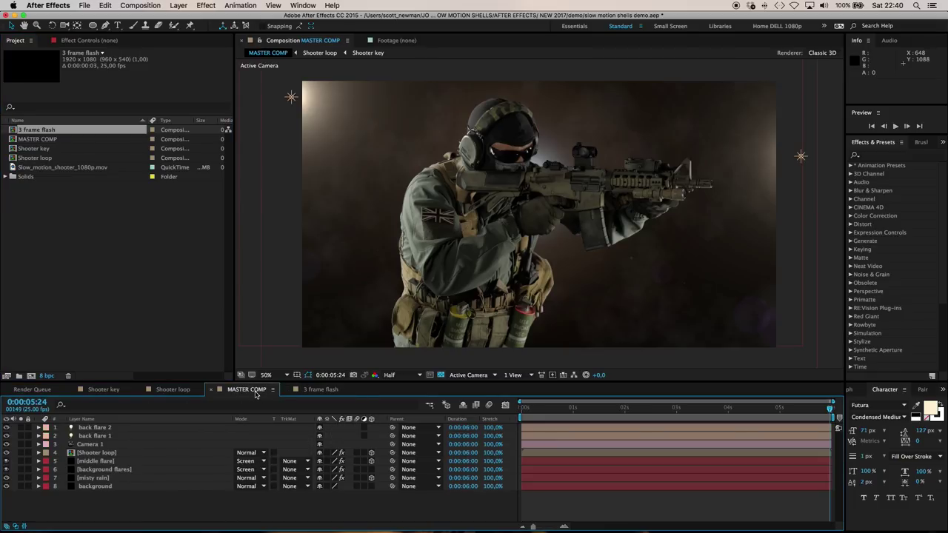
left_click(523, 407)
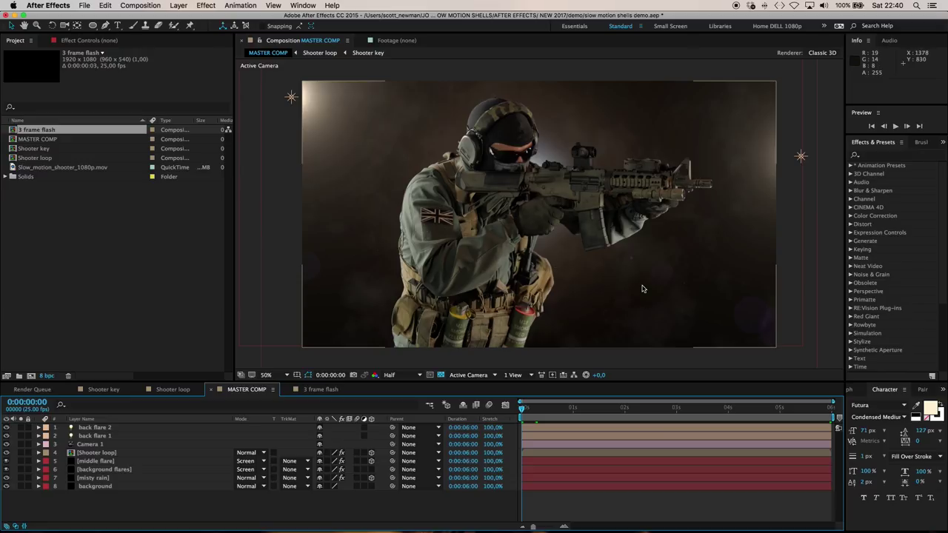
key("Page_Down")
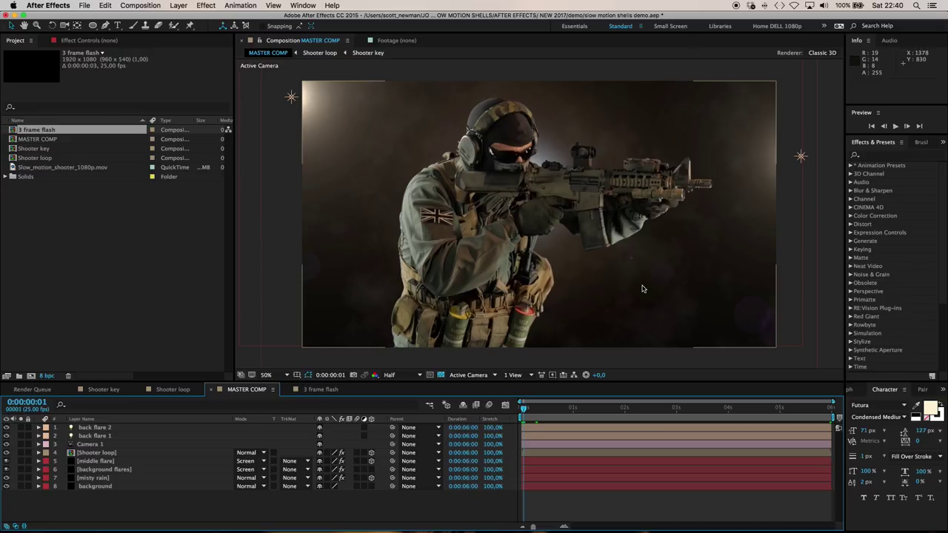
key("Page_Down")
key("Page_Down")
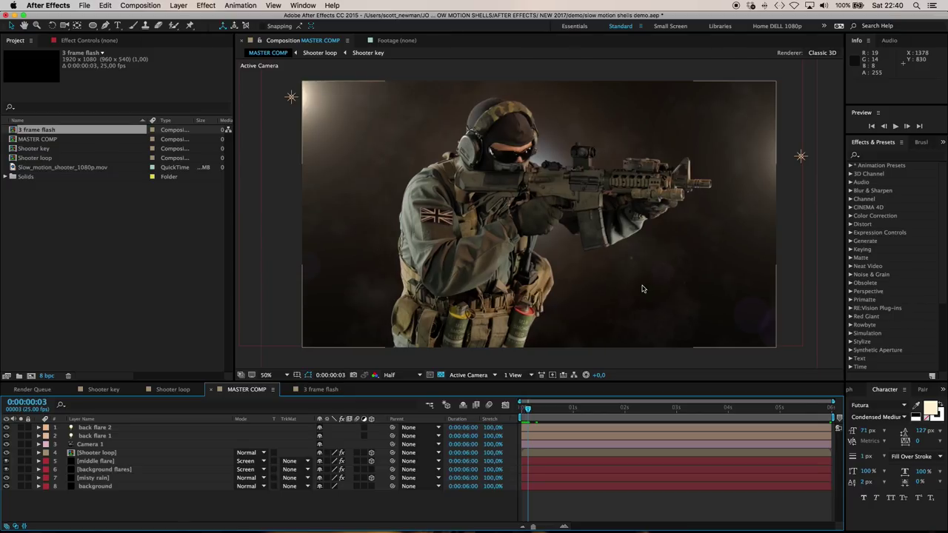
key("Page_Down")
key("Page_Down")
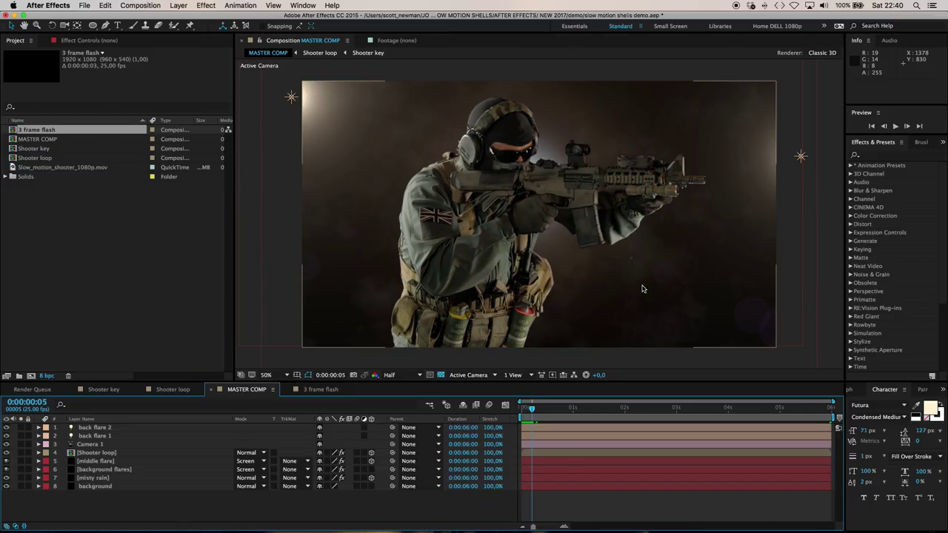
key("Page_Up")
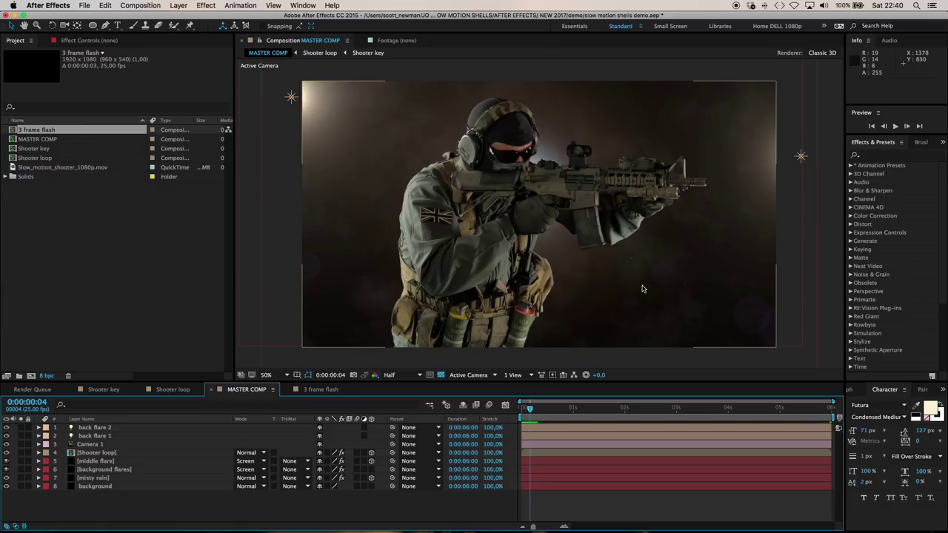
key("Page_Up")
key("Page_Down")
key("Page_Up")
key("Page_Down")
key("Page_Up")
key("Page_Down")
key("Page_Down")
key("Page_Up")
key("Page_Up")
key("Page_Down")
key("Page_Down")
key("Page_Up")
key("Page_Up")
key("Page_Up")
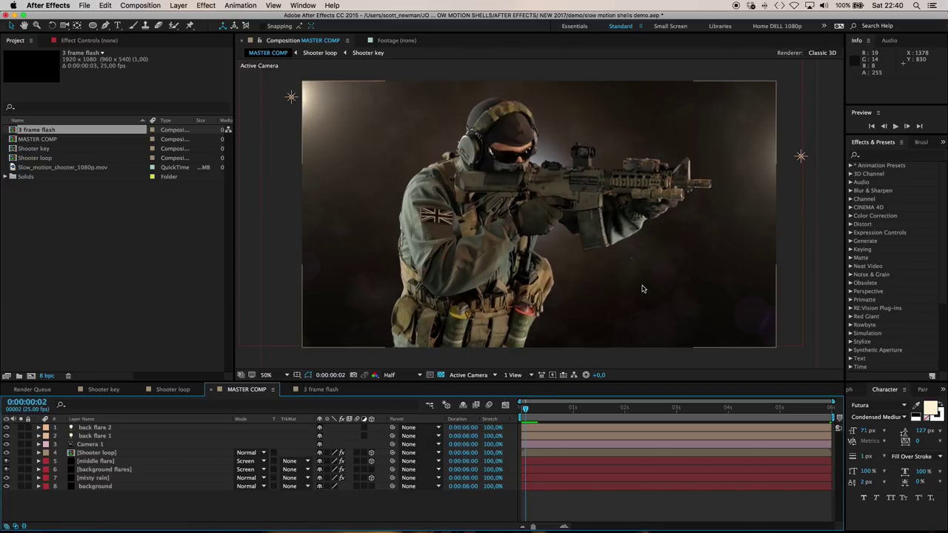
Step: Nest '3 frame flash' in a new comp named '5 frame flash' with duration 0:00:00:06
left_click(320, 389)
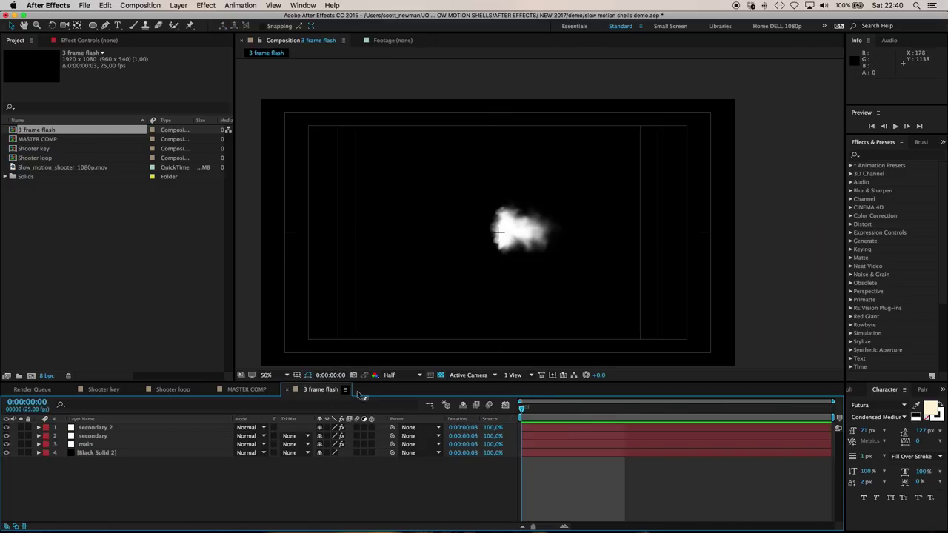
left_click(33, 132)
left_click_drag(13, 131, 31, 376)
left_click(426, 389)
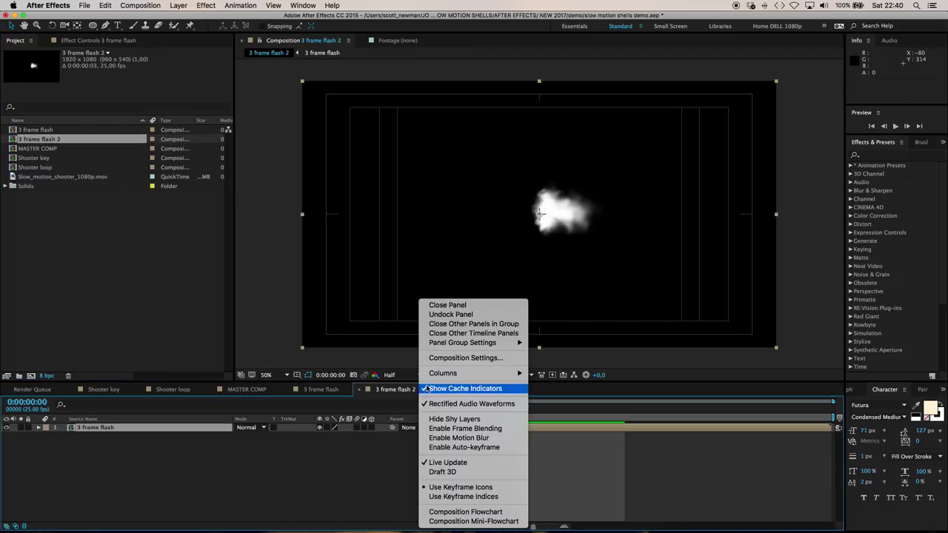
left_click(465, 358)
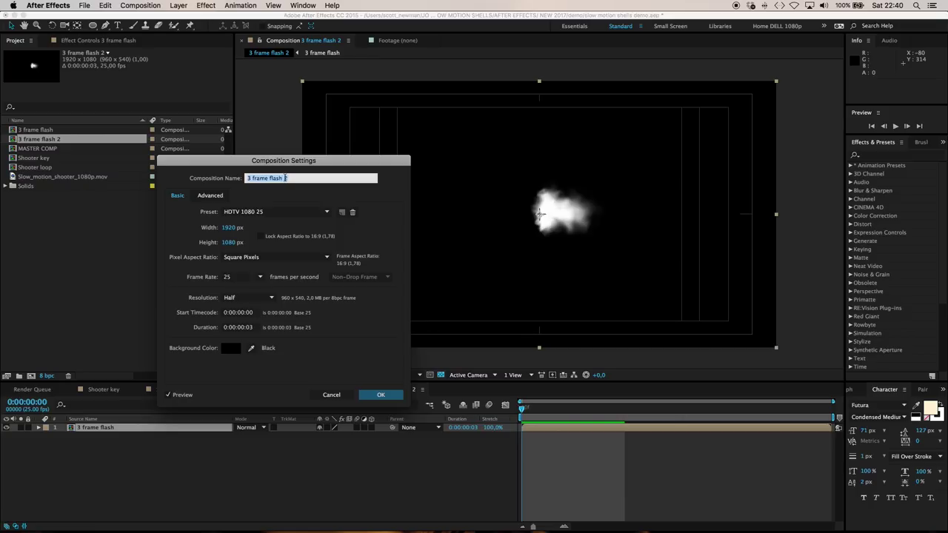
type("S")
left_click(253, 328)
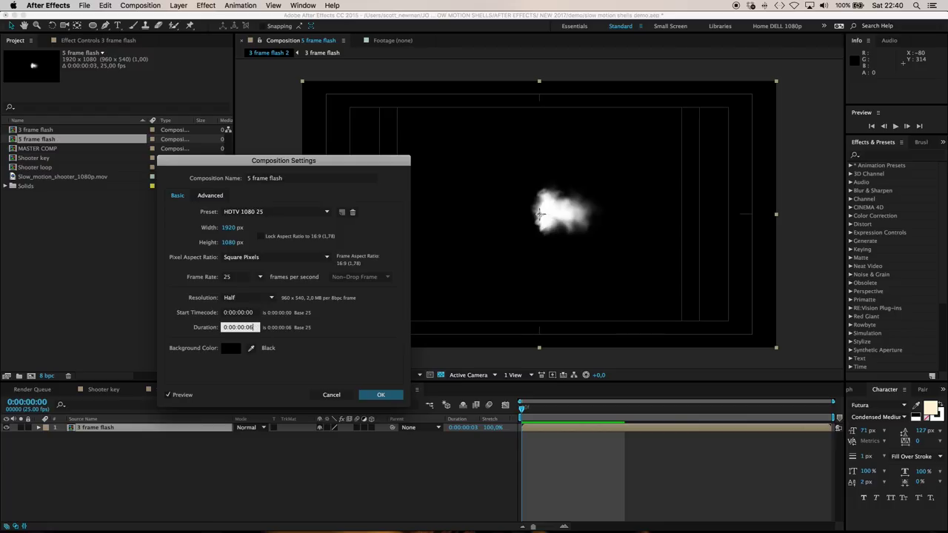
Step: Apply the comp settings and time-stretch the nested flash layer to 200%
left_click(381, 394)
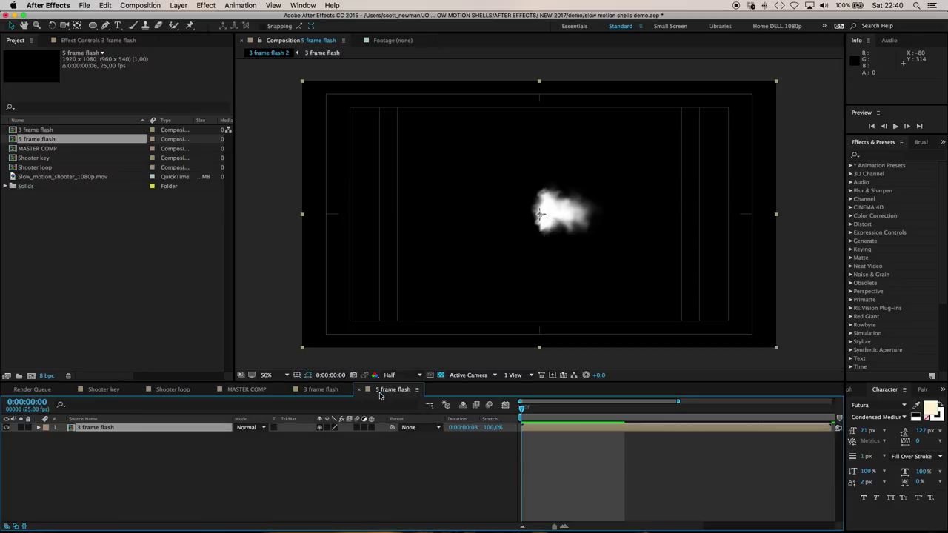
left_click_drag(678, 402, 833, 402)
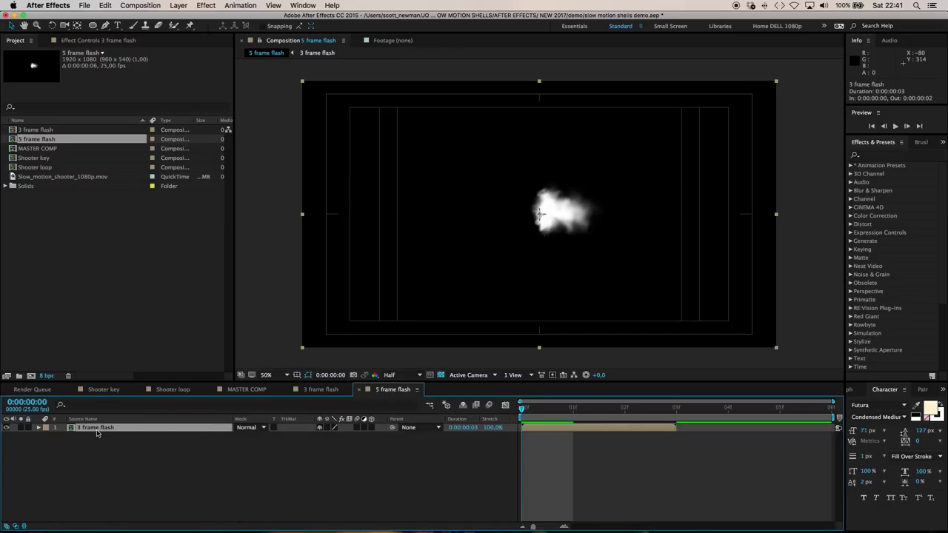
left_click(180, 6)
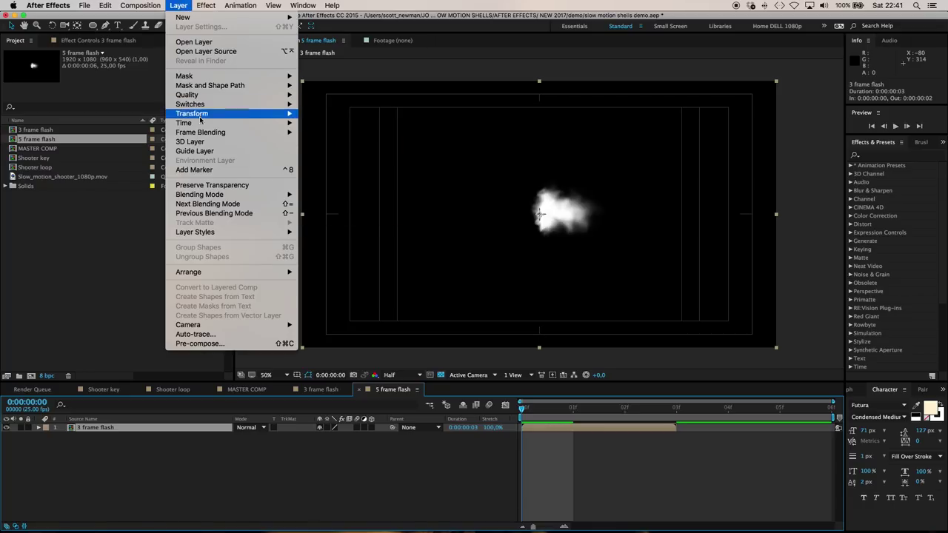
mouse_move(201, 123)
left_click(344, 142)
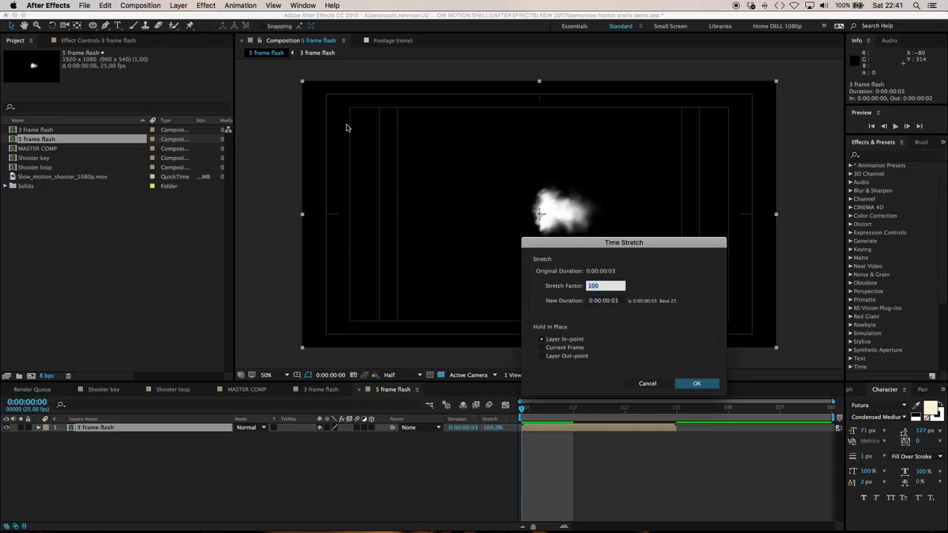
type("200")
key("Return")
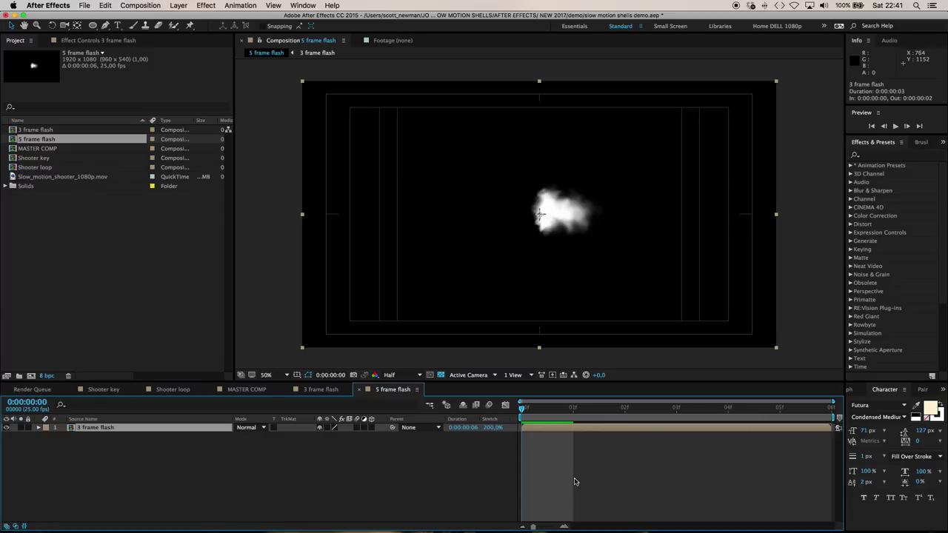
Step: Step through the slowed flash, trim its out point by one frame, and preview it
key("Page_Down")
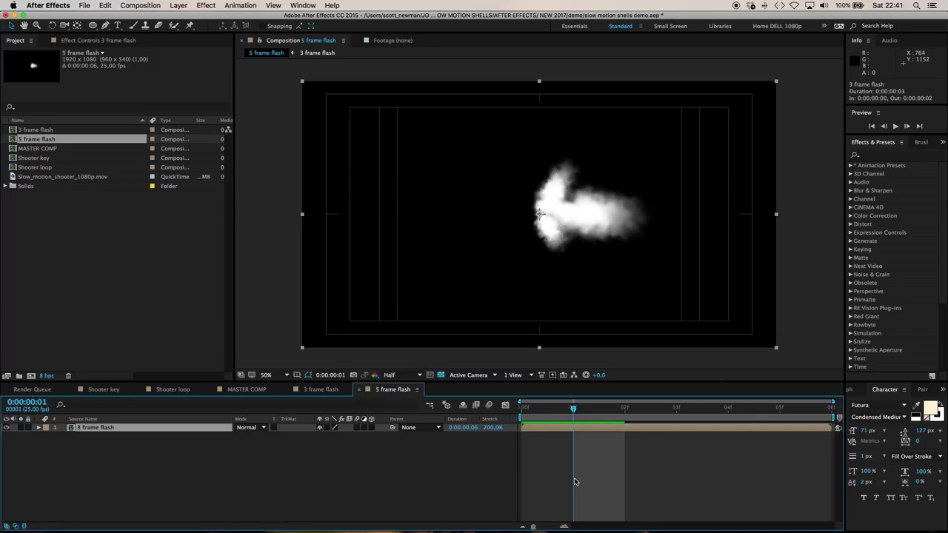
key("Page_Down")
key("Page_Down")
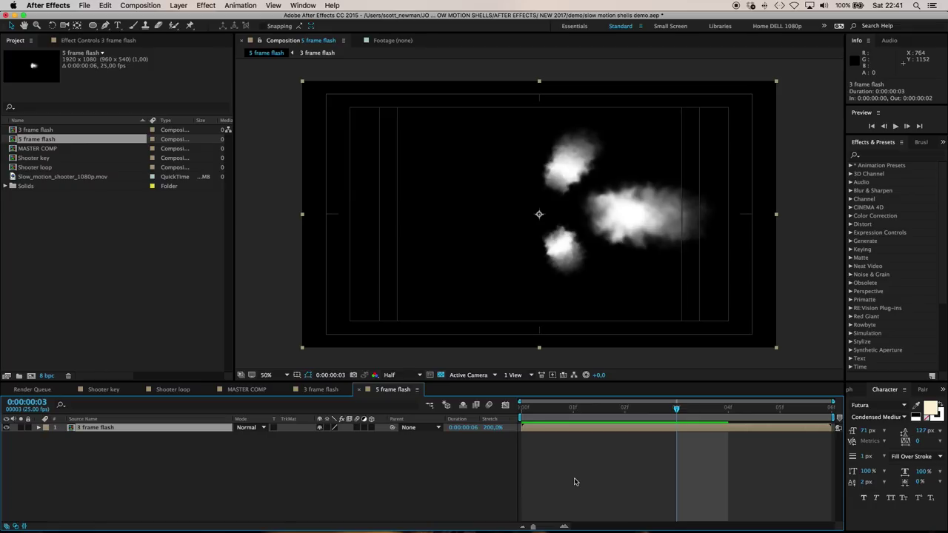
key("Page_Down")
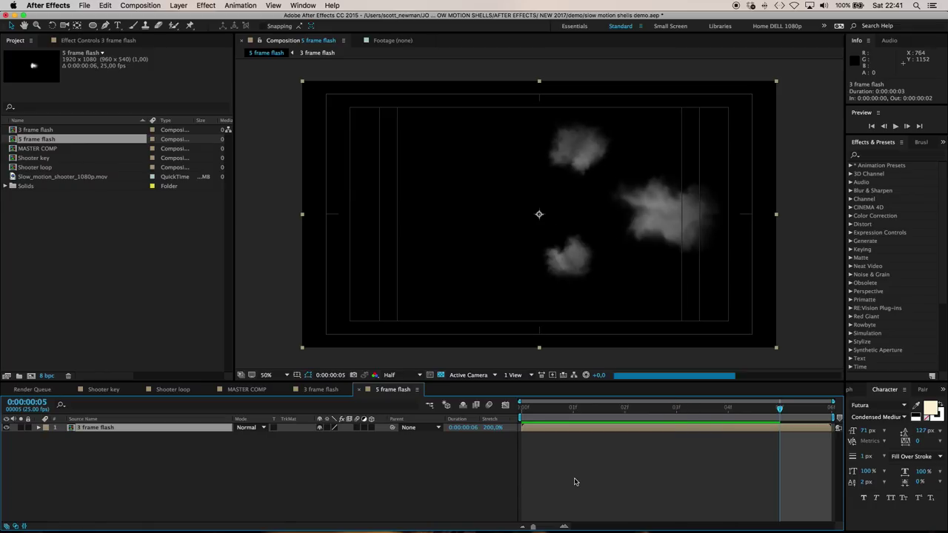
key("Page_Down")
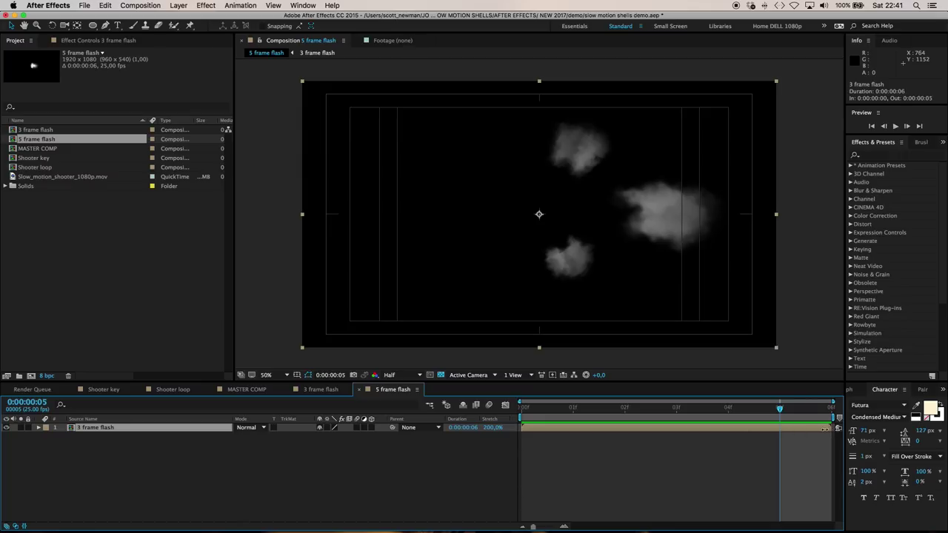
left_click_drag(816, 429, 791, 431)
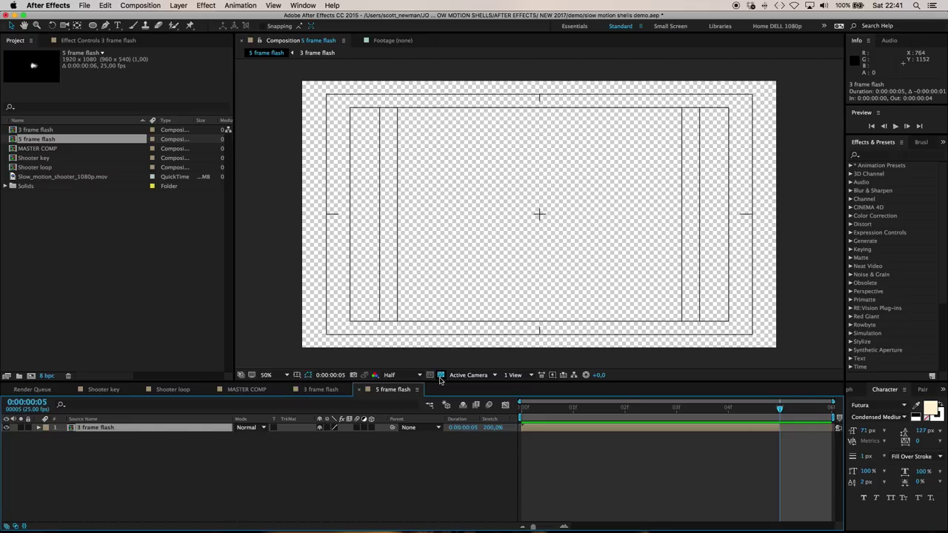
left_click(440, 375)
left_click_drag(555, 412, 523, 409)
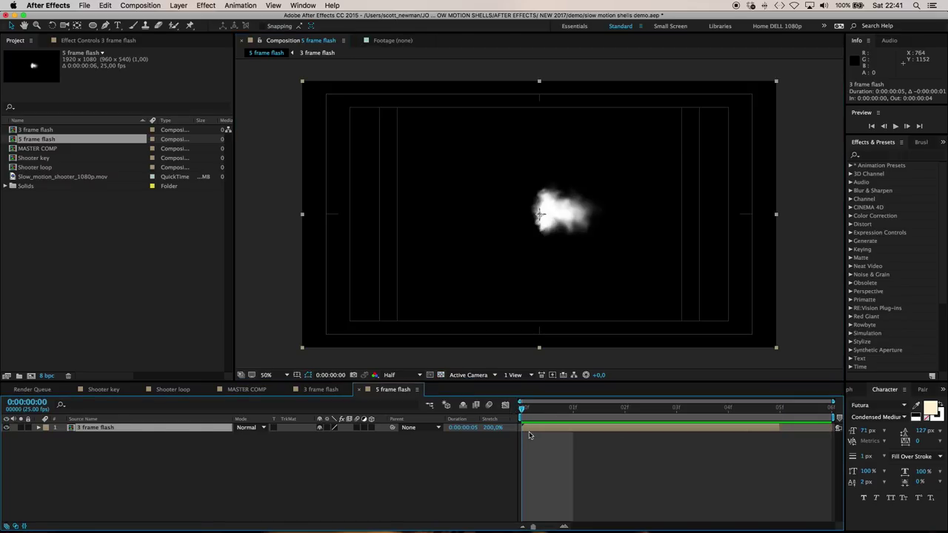
key("space")
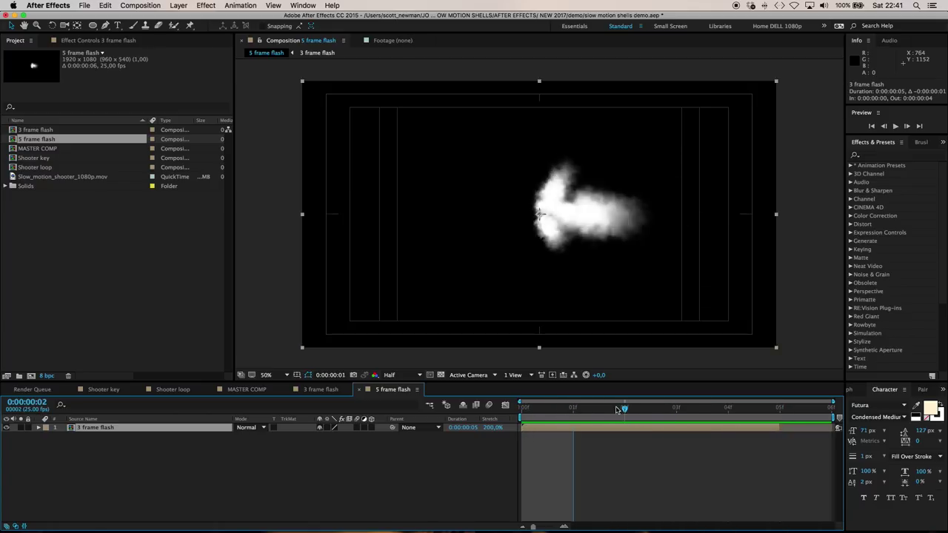
Step: Add an adjustment layer and trim the comp to a five-frame work area
left_click(629, 410)
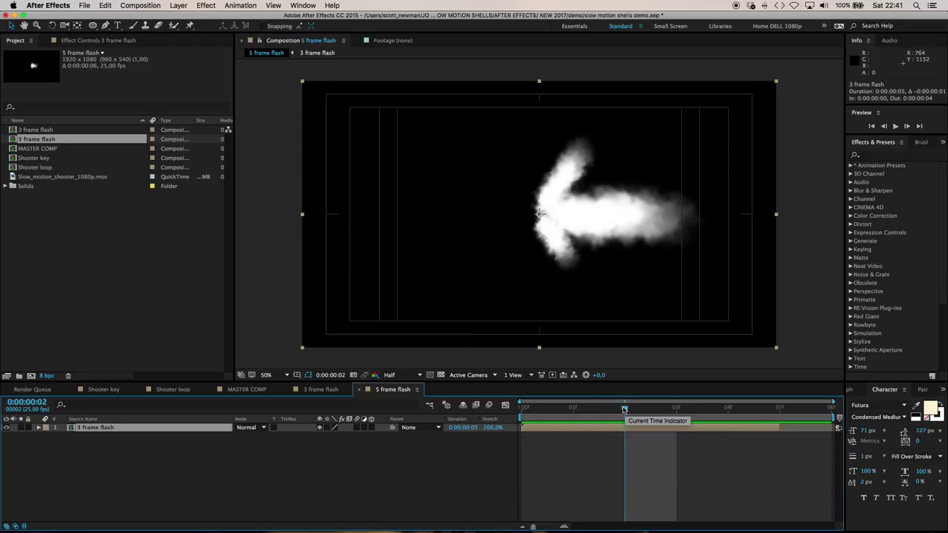
left_click(176, 6)
mouse_move(193, 18)
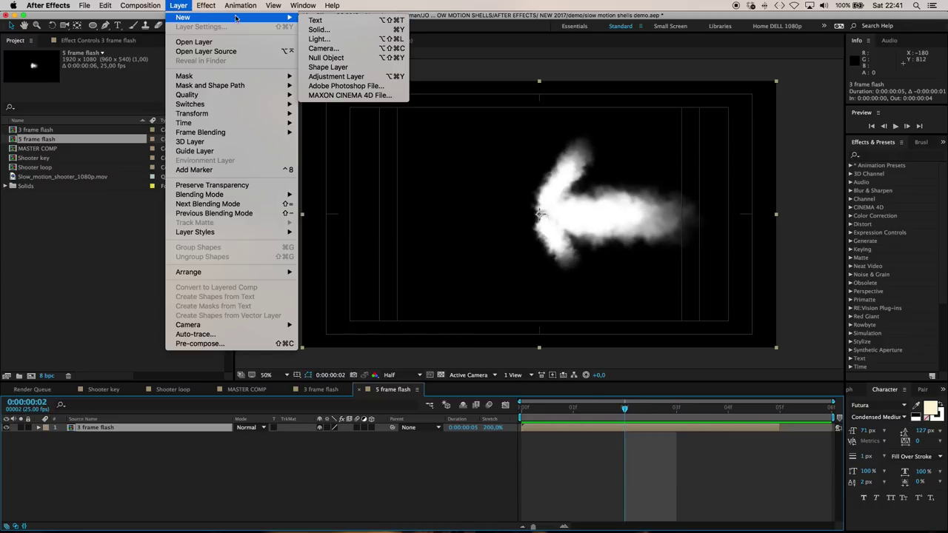
left_click(338, 77)
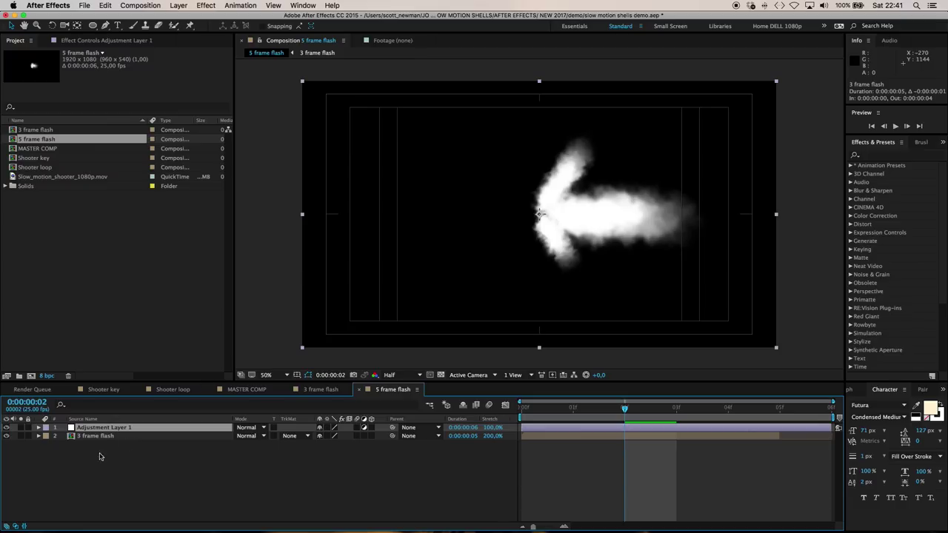
left_click_drag(835, 418, 789, 419)
right_click(755, 416)
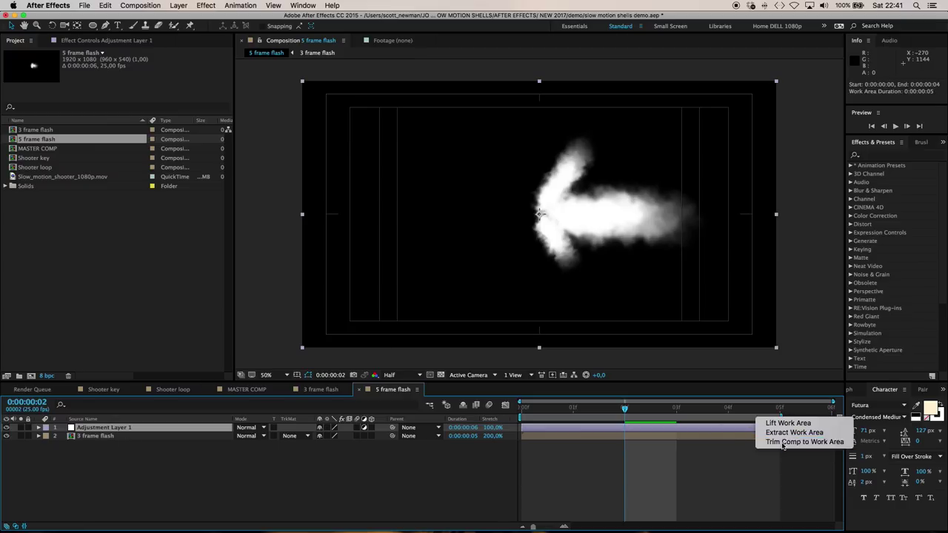
left_click(803, 439)
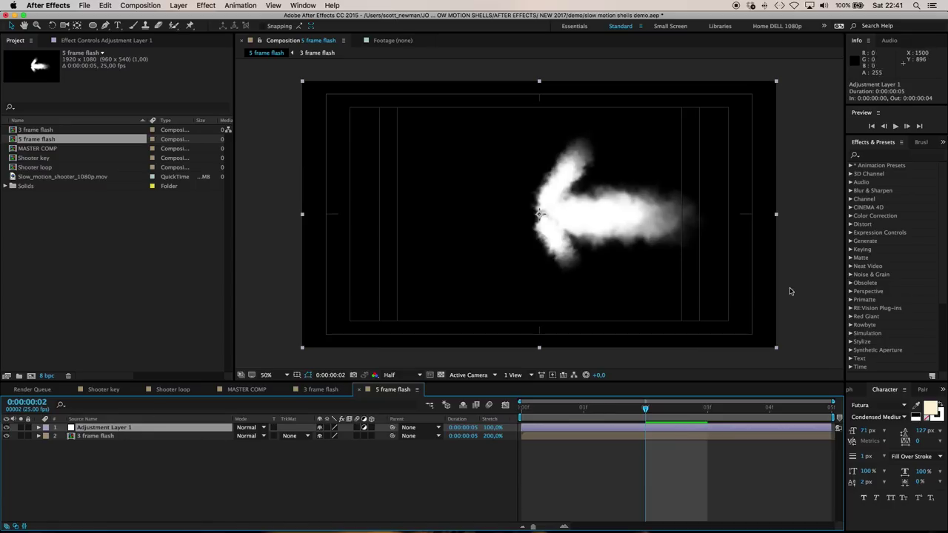
Step: Apply CC Toner to the adjustment layer and set its Highlights to pale cream
left_click(878, 155)
type("toner")
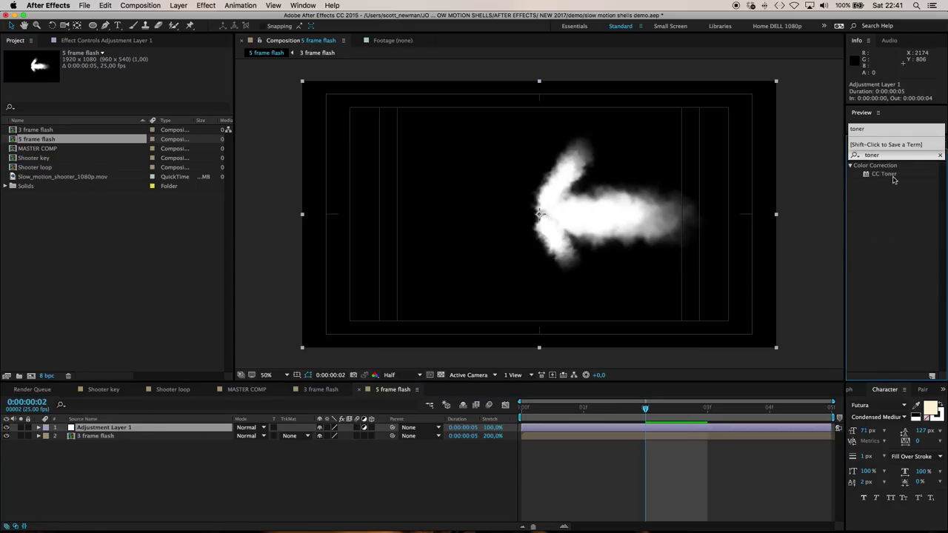
left_click_drag(893, 179, 650, 429)
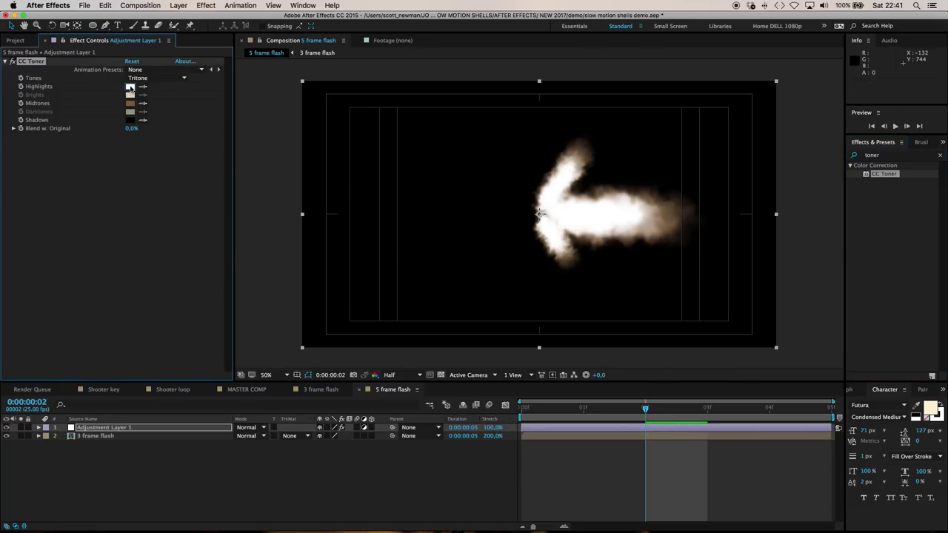
left_click(130, 87)
left_click(254, 422)
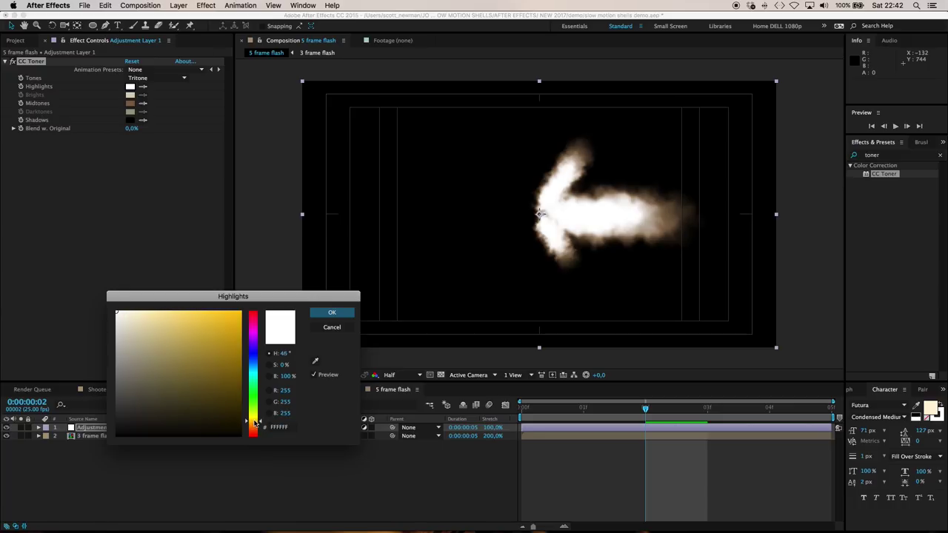
left_click_drag(254, 420, 254, 422)
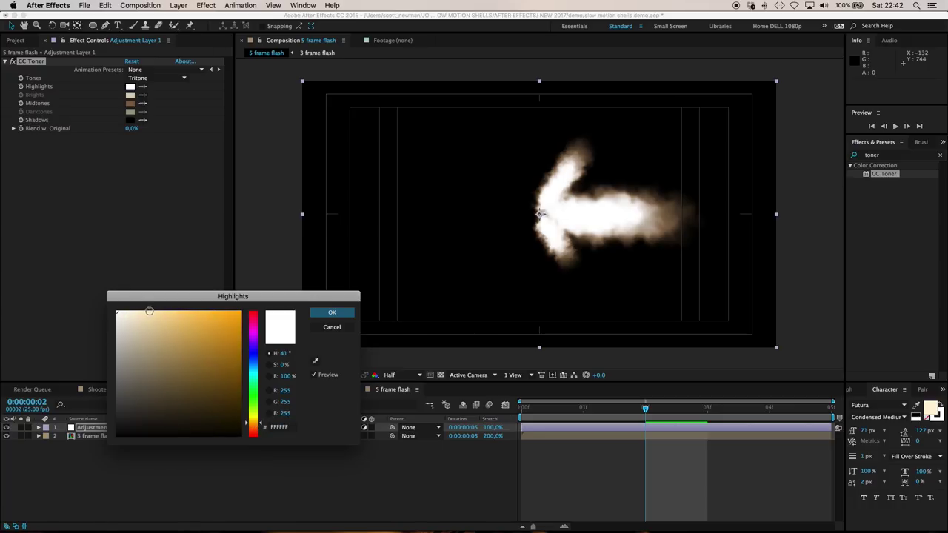
left_click(149, 311)
left_click(331, 313)
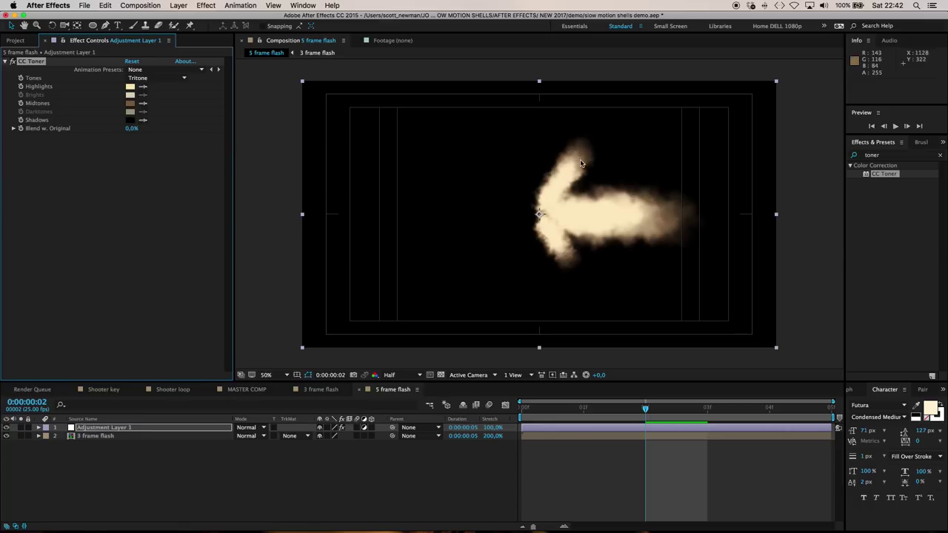
Step: Set the CC Toner Midtones to a saturated orange, EC893A
left_click(130, 103)
left_click_drag(244, 434, 247, 431)
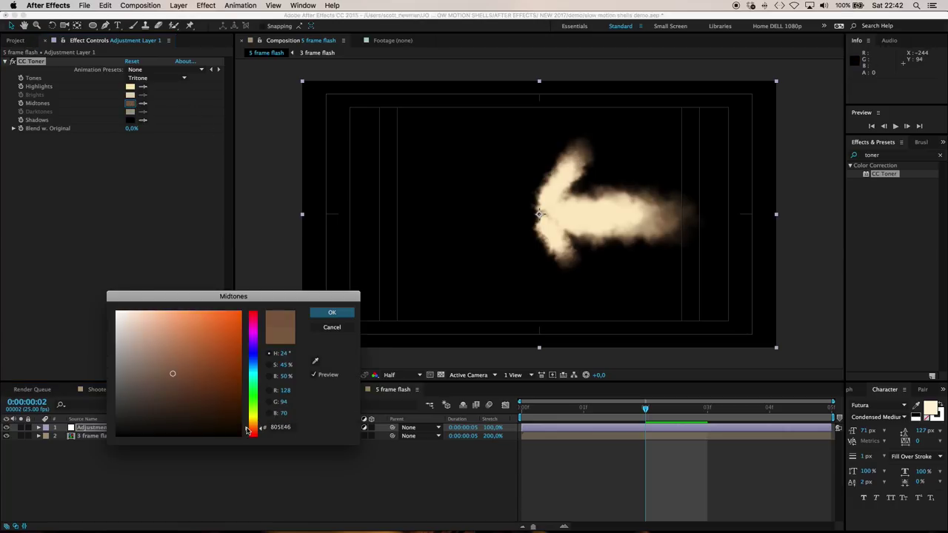
left_click(216, 324)
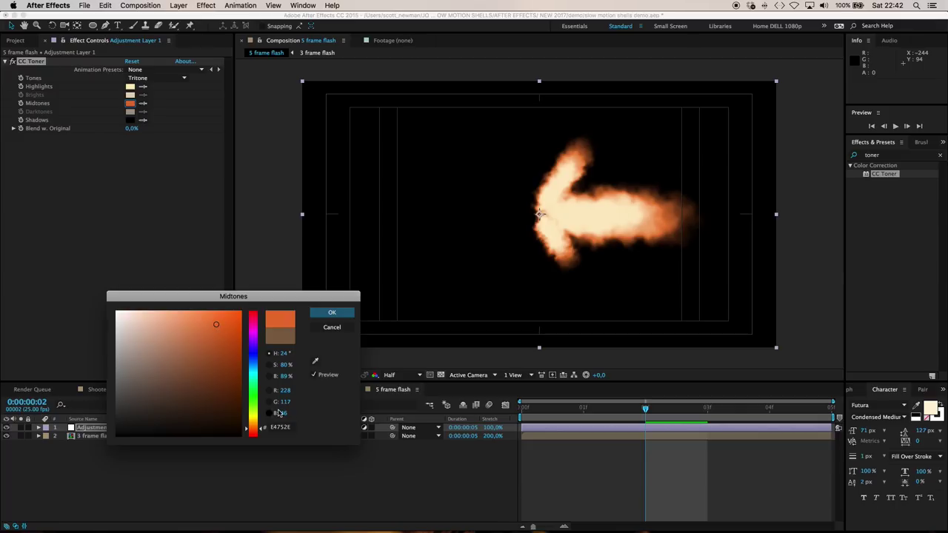
left_click(248, 431)
left_click_drag(248, 430, 248, 429)
left_click(210, 320)
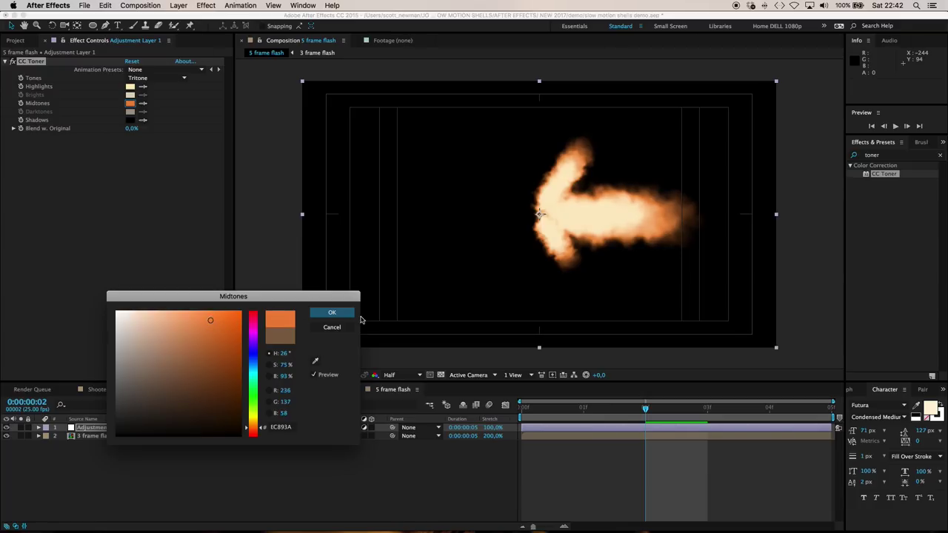
left_click(334, 314)
key("slash")
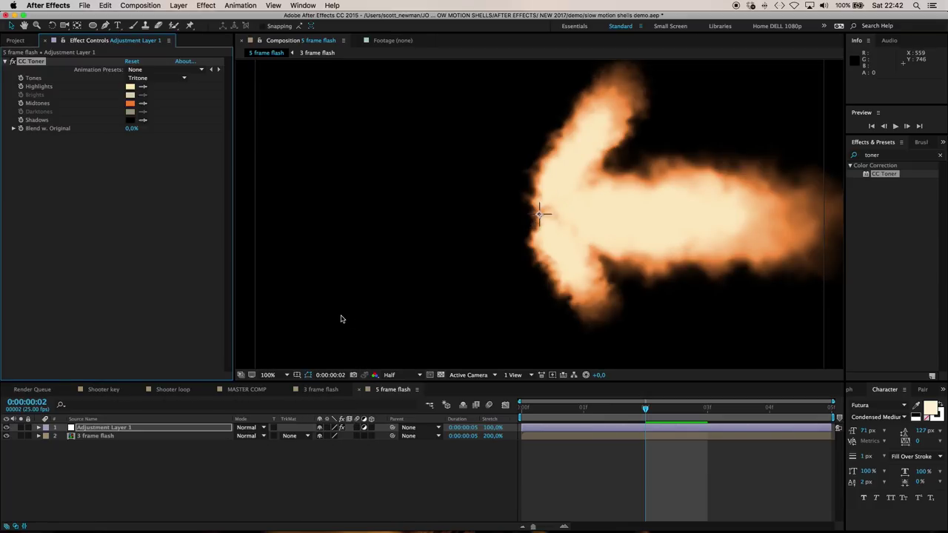
Step: Add Glow after CC Toner on the adjustment layer and set Glow Colors to A & B Colors
key("comma")
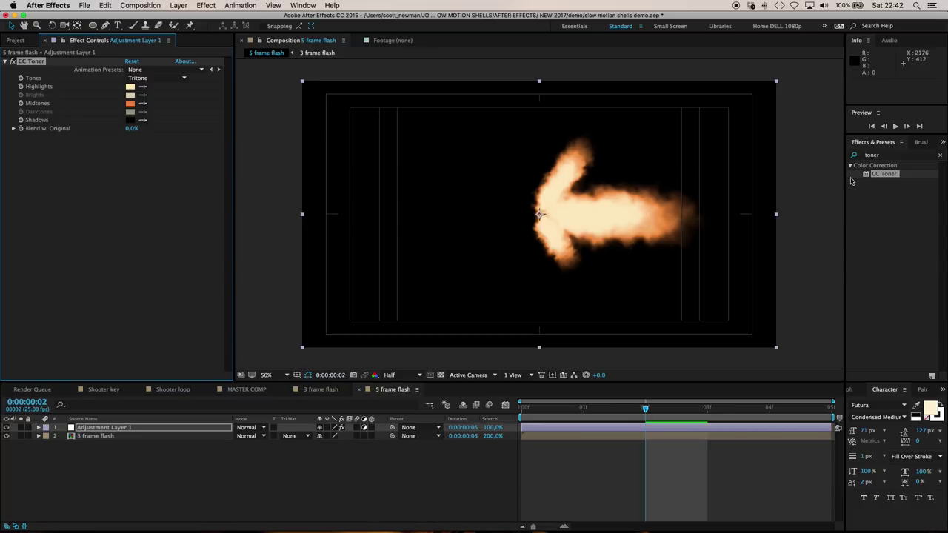
left_click(884, 155)
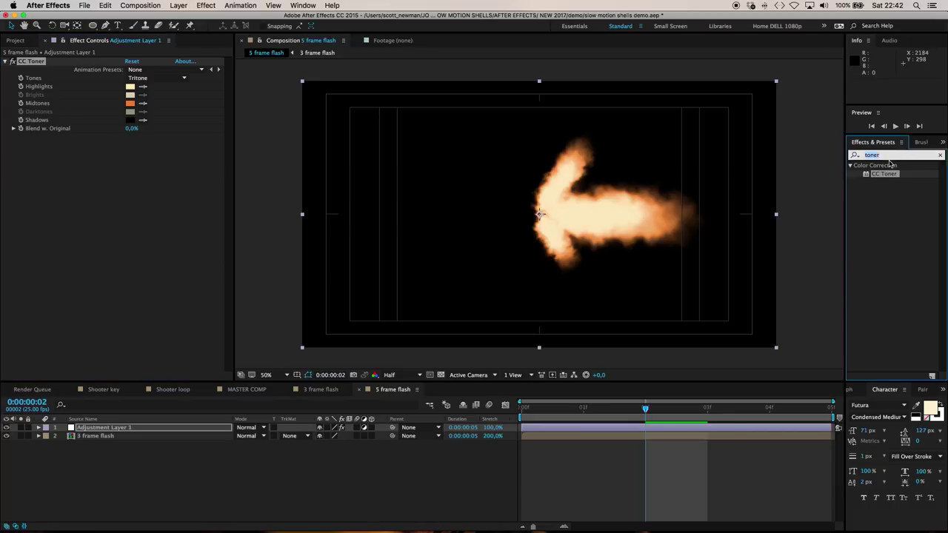
type("glow")
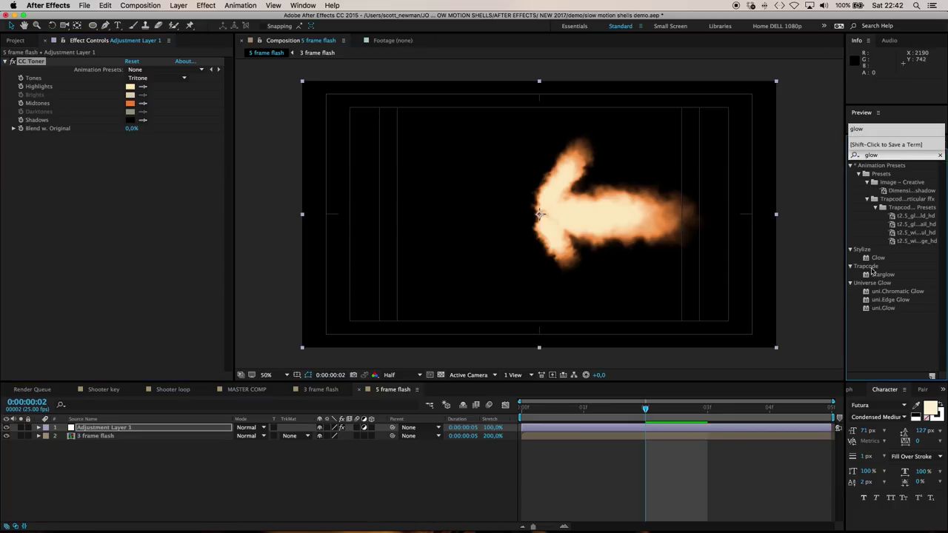
left_click(865, 258)
left_click_drag(152, 230, 136, 228)
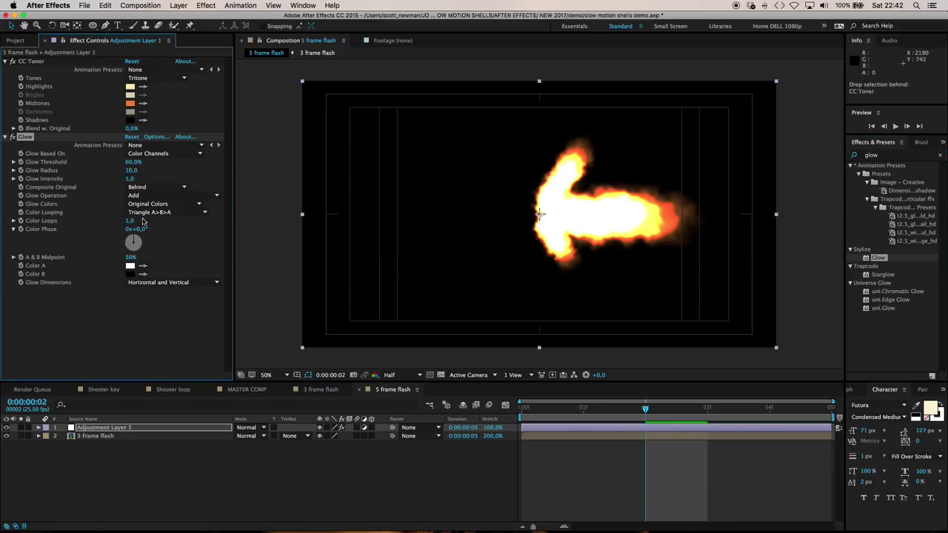
left_click(156, 213)
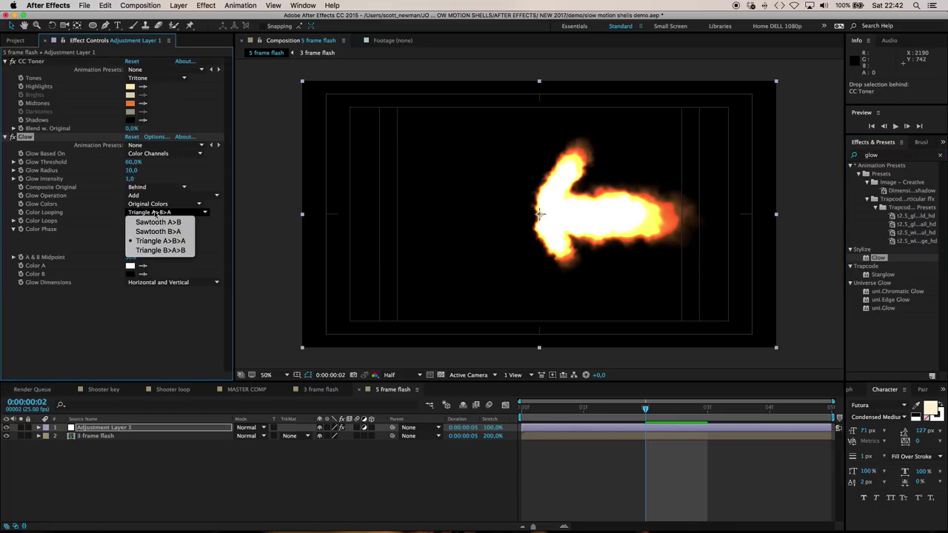
left_click(156, 209)
left_click(157, 205)
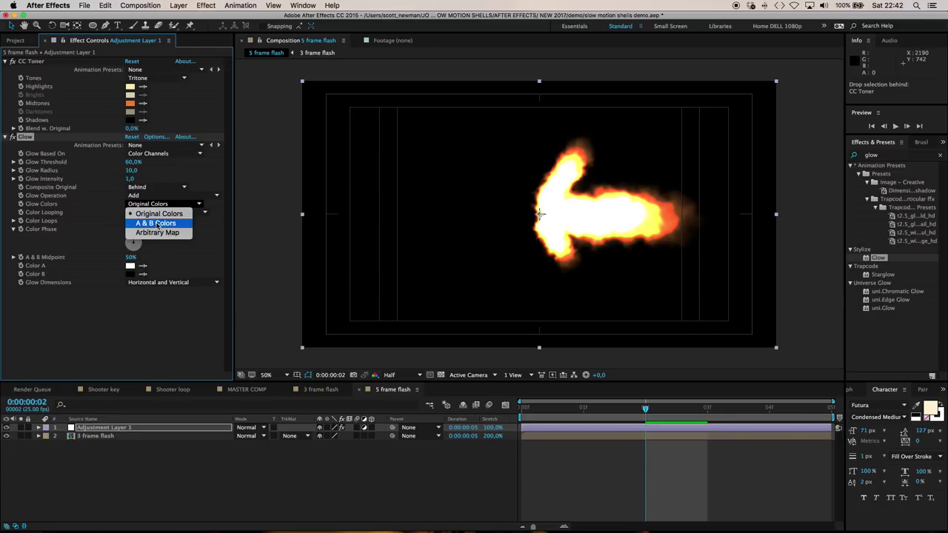
left_click(156, 224)
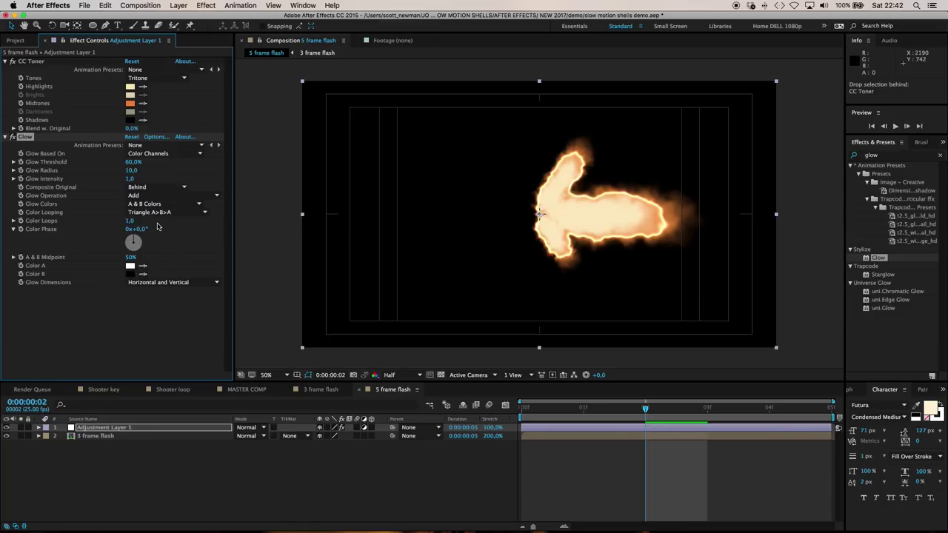
Step: Set Glow Color A to cream FBD89A and Color B to red-orange D14E17
left_click(130, 265)
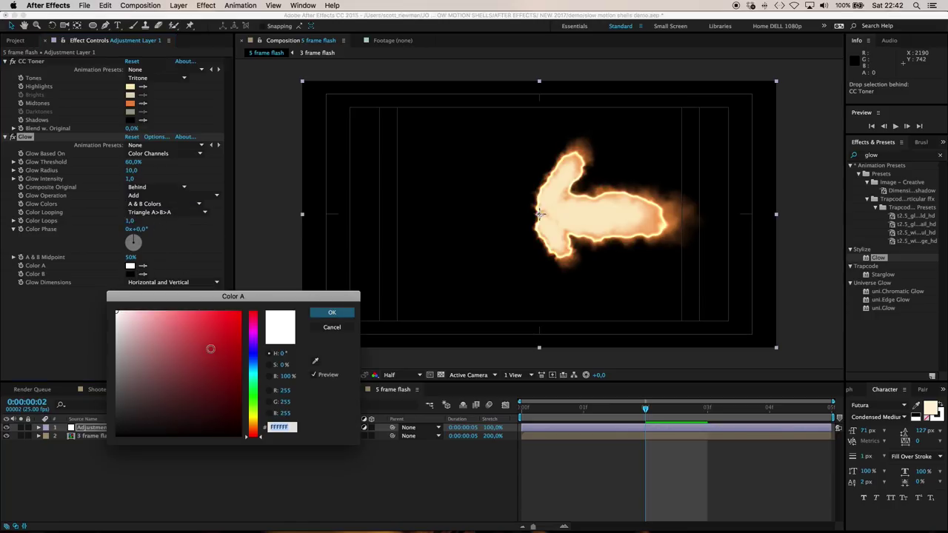
left_click(254, 425)
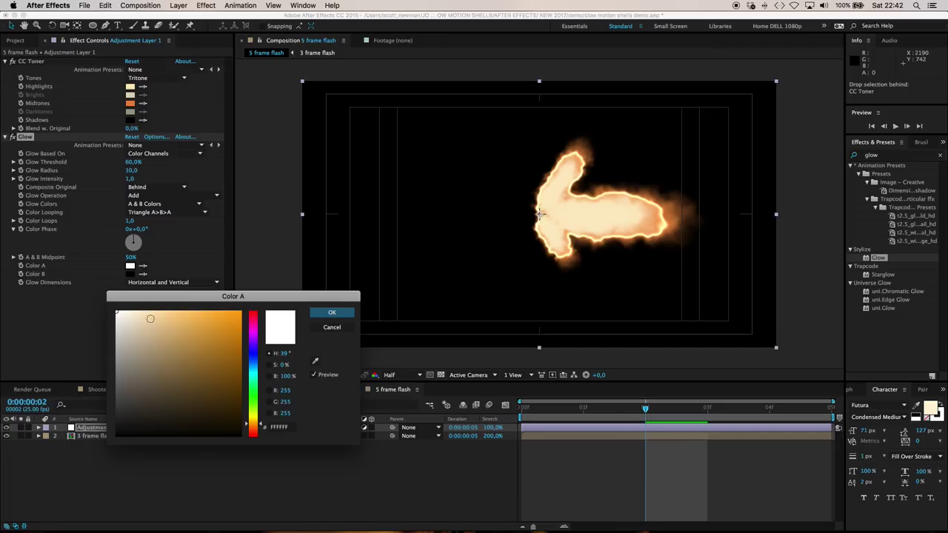
left_click_drag(149, 311, 163, 313)
left_click(331, 313)
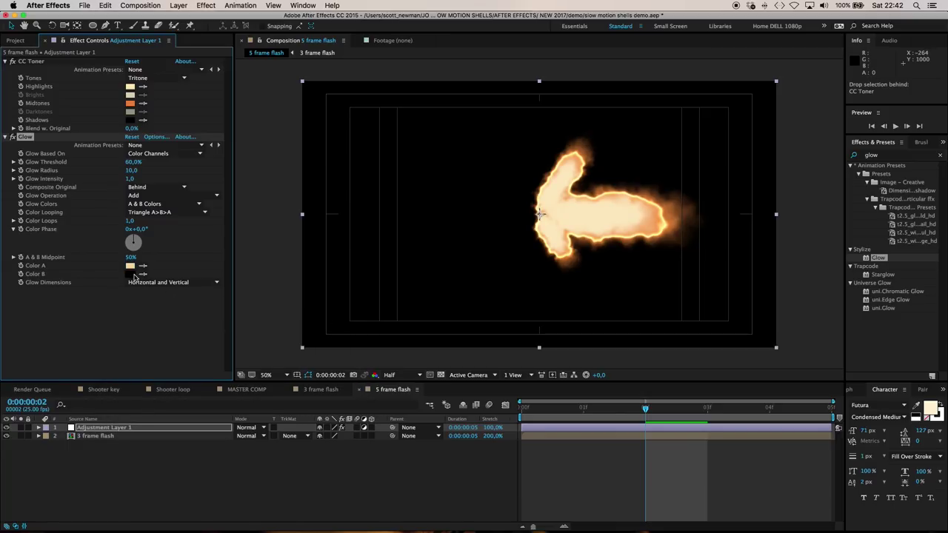
left_click(129, 274)
left_click(256, 432)
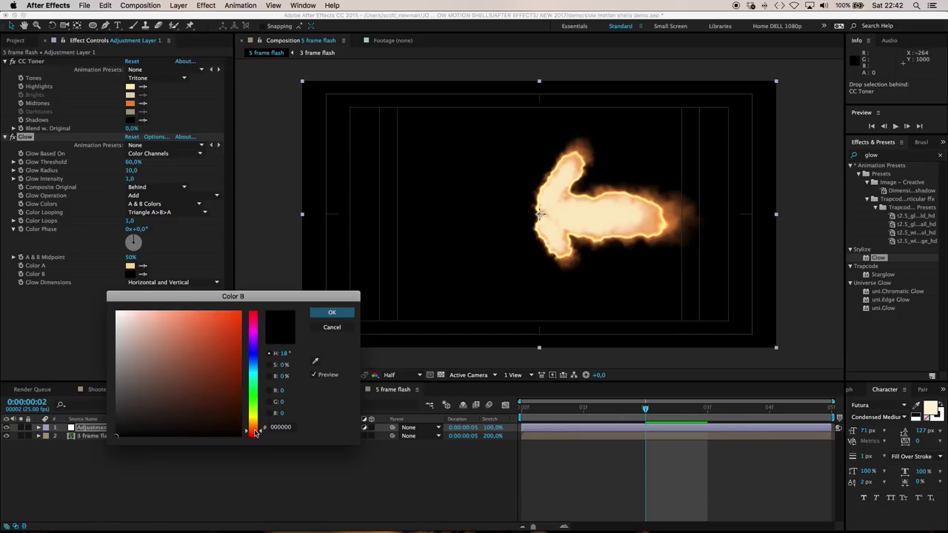
left_click(227, 333)
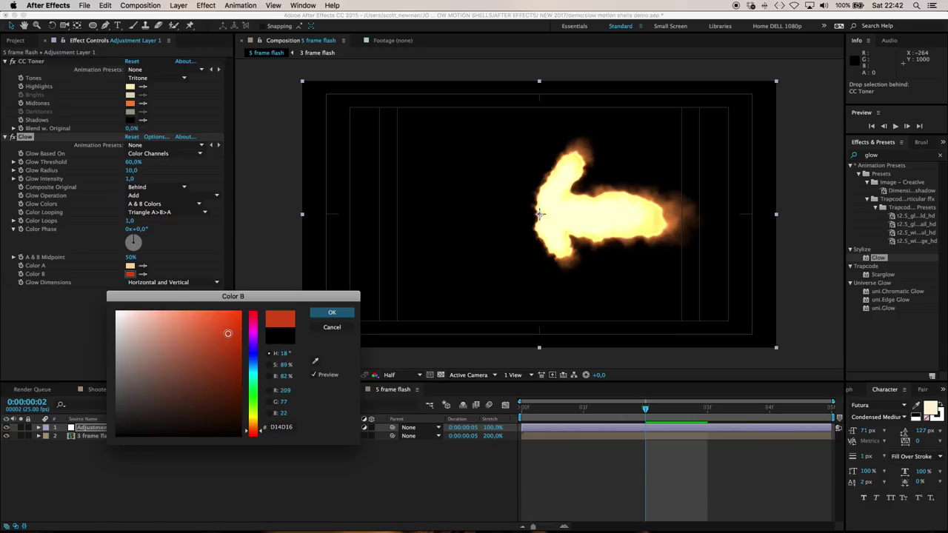
left_click(333, 314)
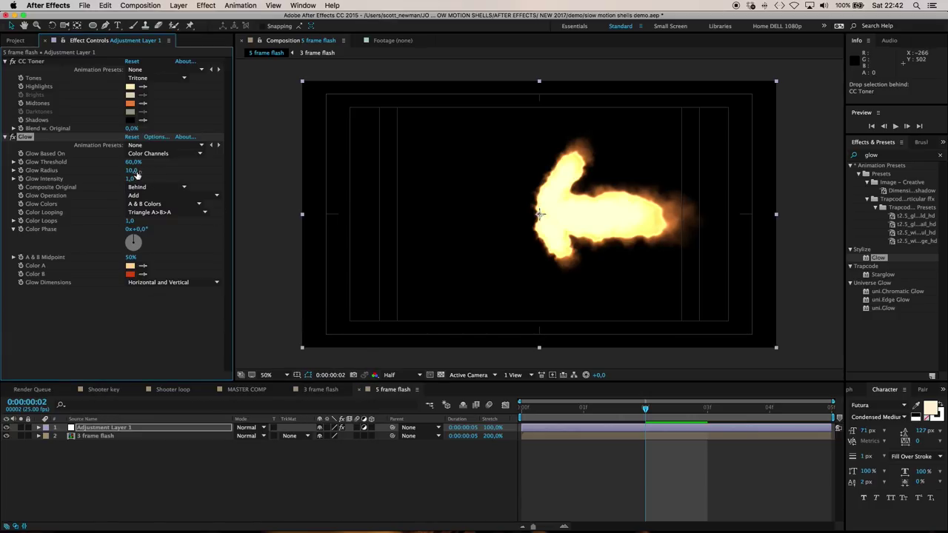
Step: Give Glow Radius 222, Threshold 89.8% and Intensity 2.1, then scrub the flash frames
left_click_drag(131, 169, 213, 171)
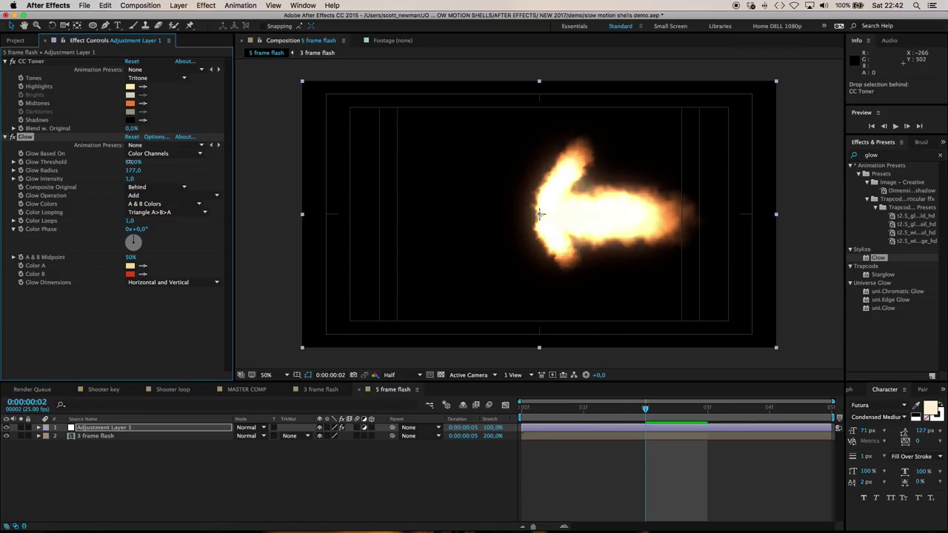
mouse_move(133, 162)
left_mouse_down()
mouse_move(154, 160)
mouse_move(136, 160)
mouse_move(144, 161)
left_mouse_up()
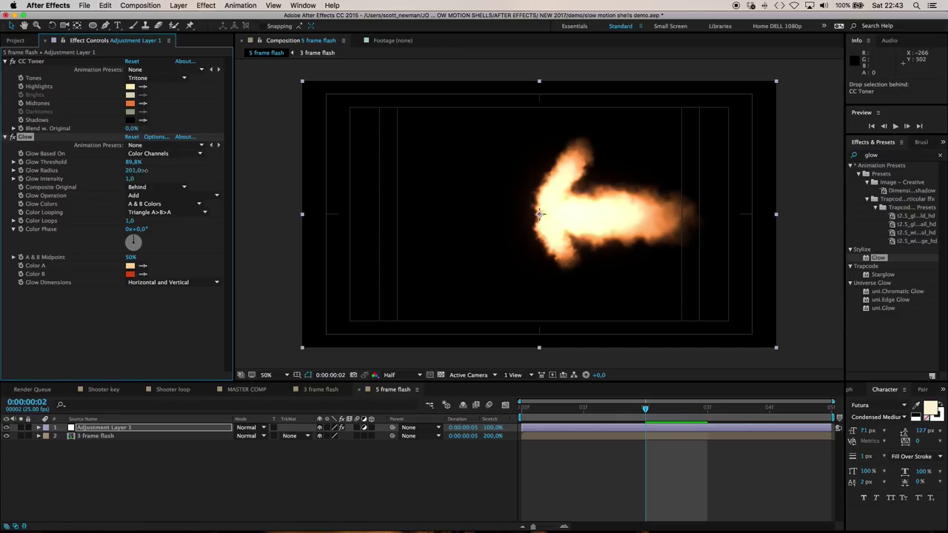
left_click_drag(130, 180, 179, 176)
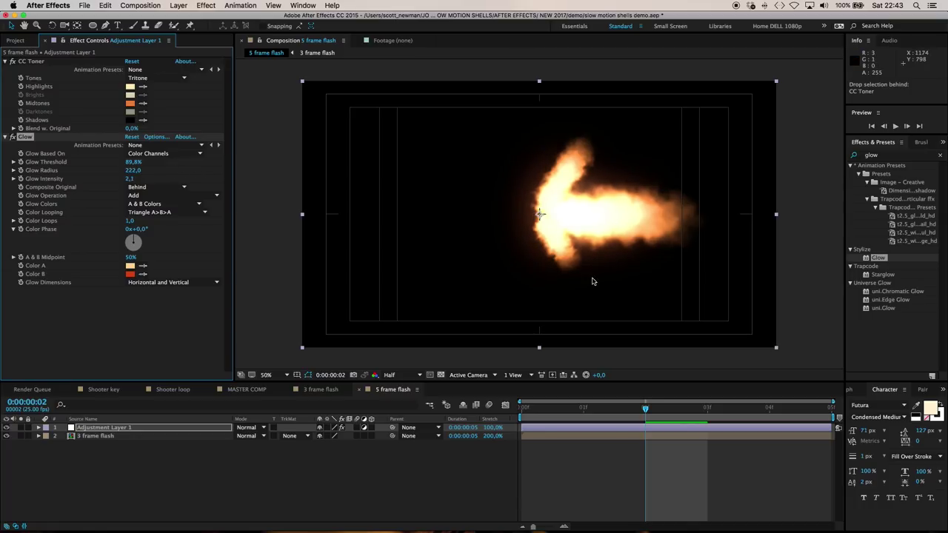
left_click_drag(645, 410, 548, 412)
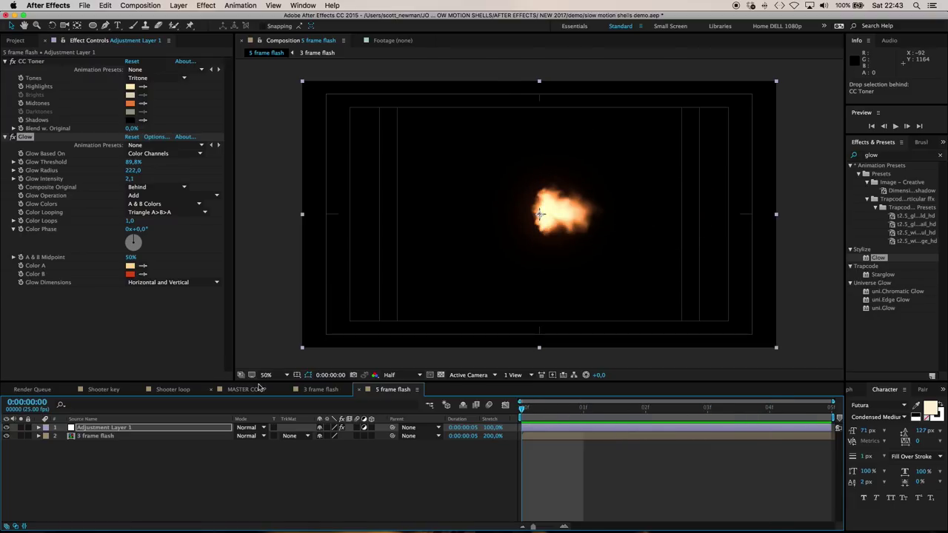
Step: Place '5 frame flash' into MASTER COMP at the first frame with Screen blend mode
left_click(246, 389)
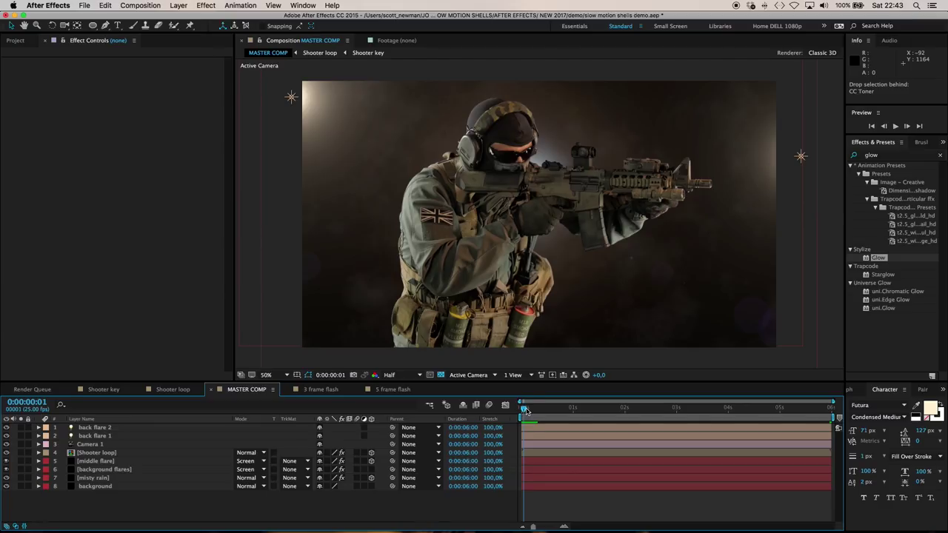
left_click_drag(525, 411, 520, 409)
left_click(20, 42)
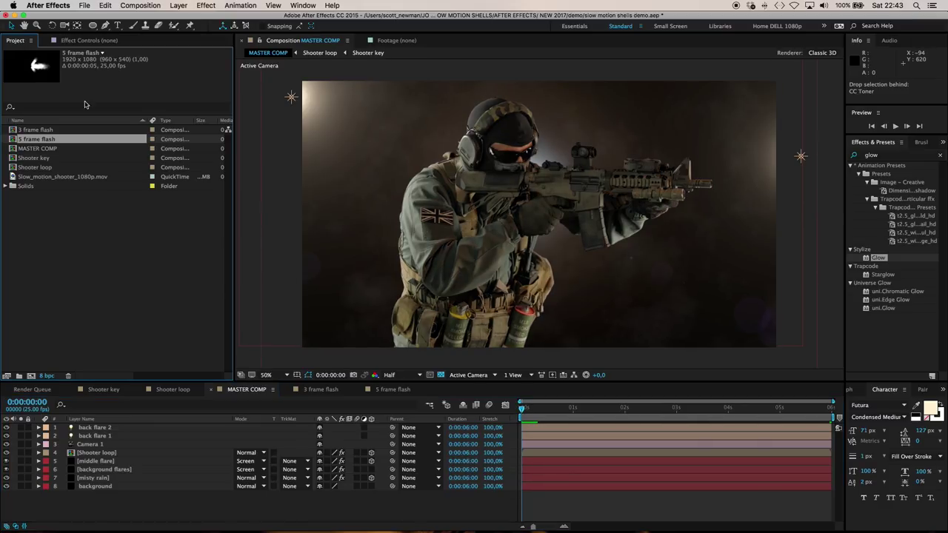
left_click_drag(13, 142, 129, 452)
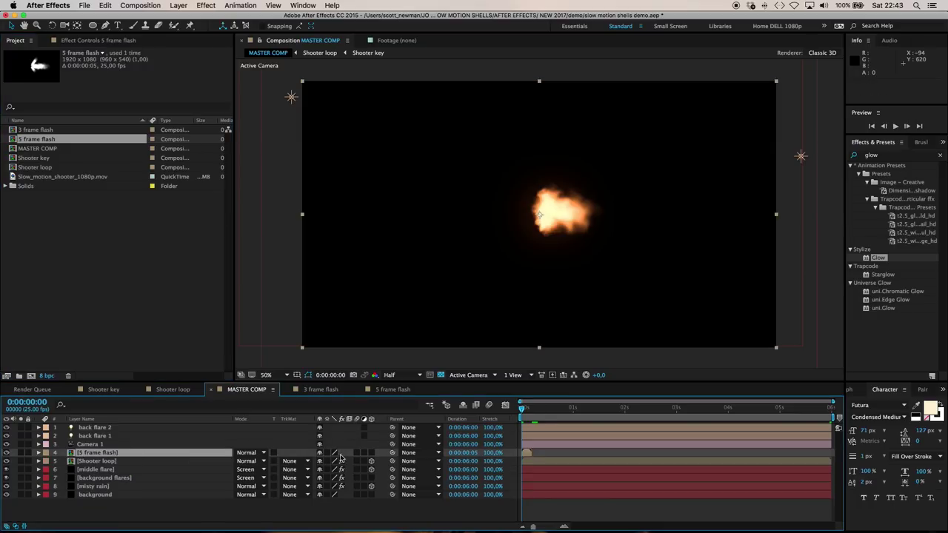
left_click(255, 453)
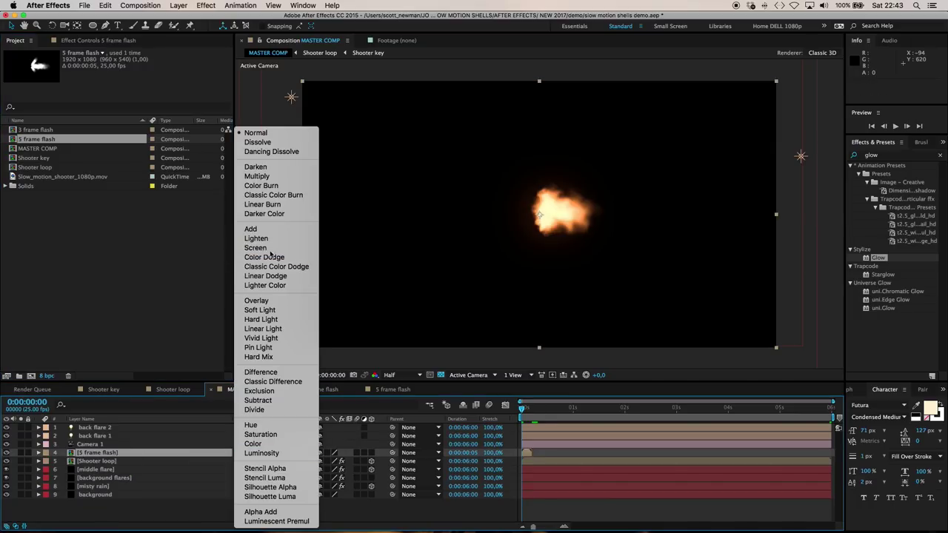
left_click(268, 249)
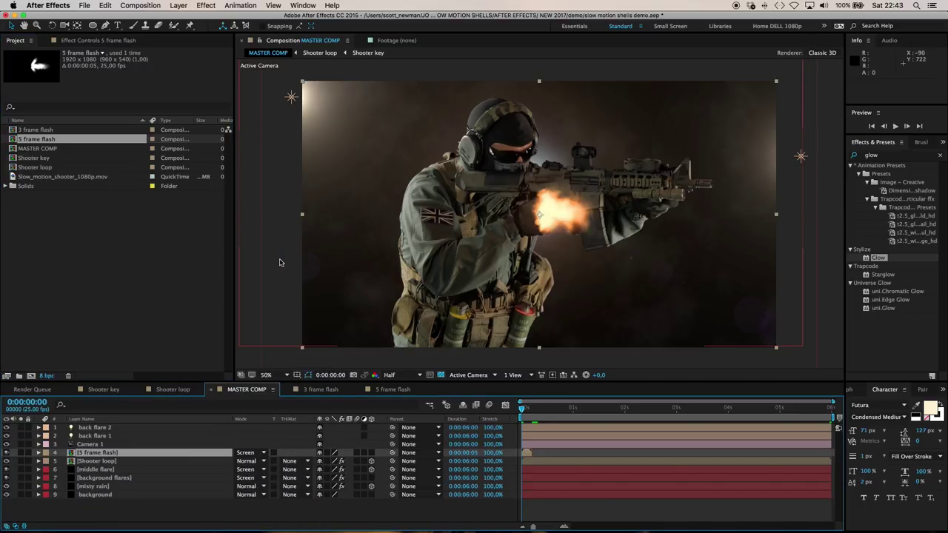
Step: Make '5 frame flash' a 3D layer with Accepts Shadows and Accepts Lights Off
left_click(371, 453)
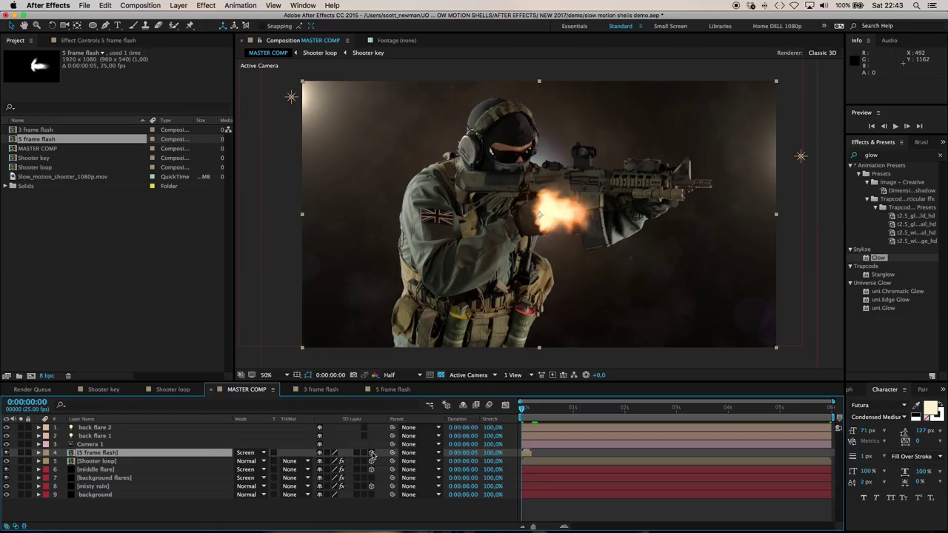
left_click(39, 452)
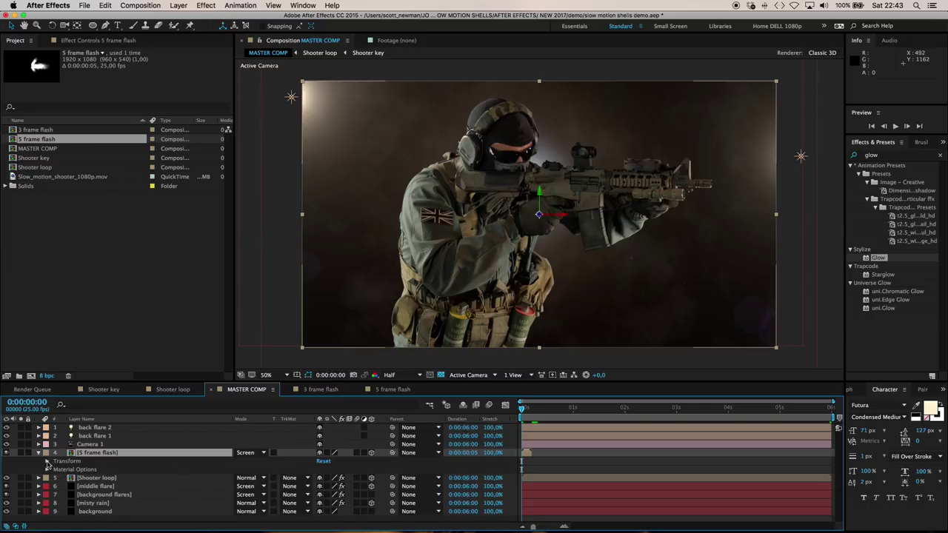
left_click(47, 462)
left_click(47, 451)
left_click(46, 469)
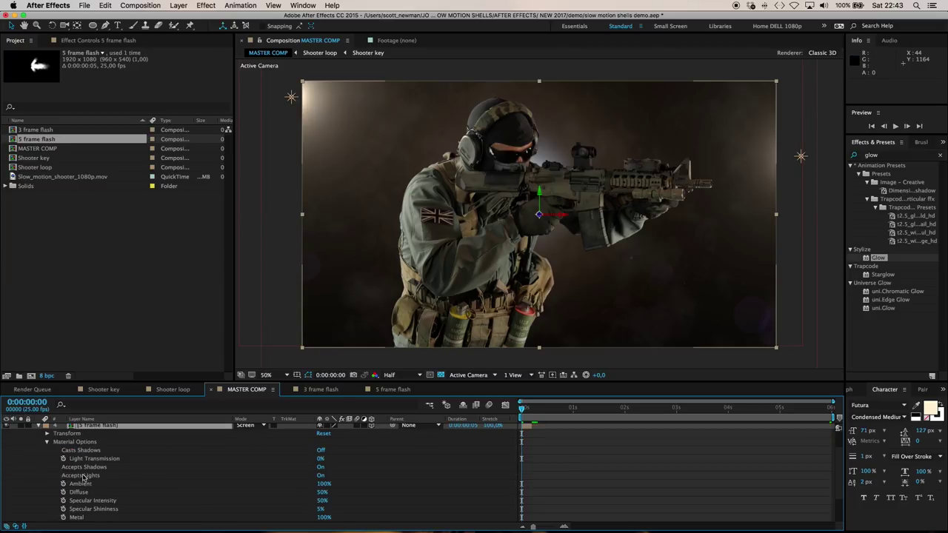
left_click(321, 469)
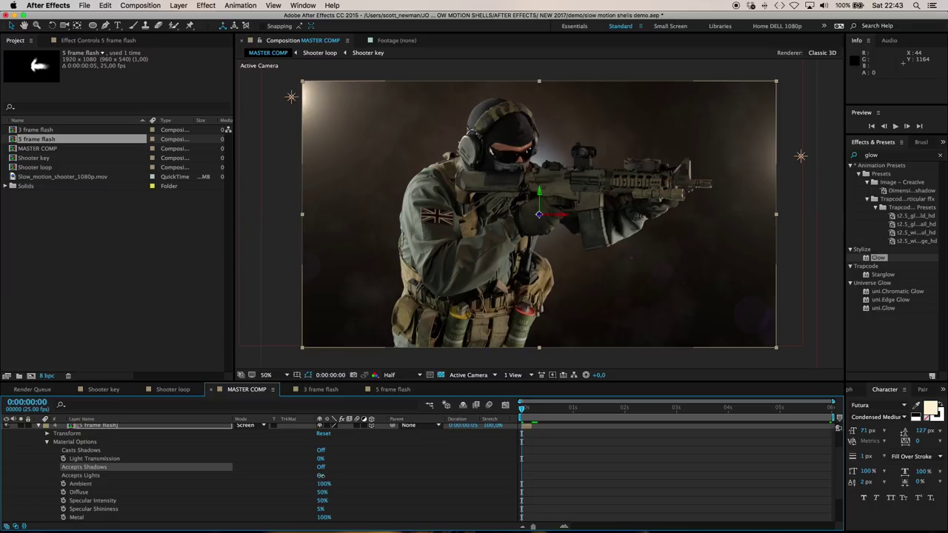
left_click(320, 476)
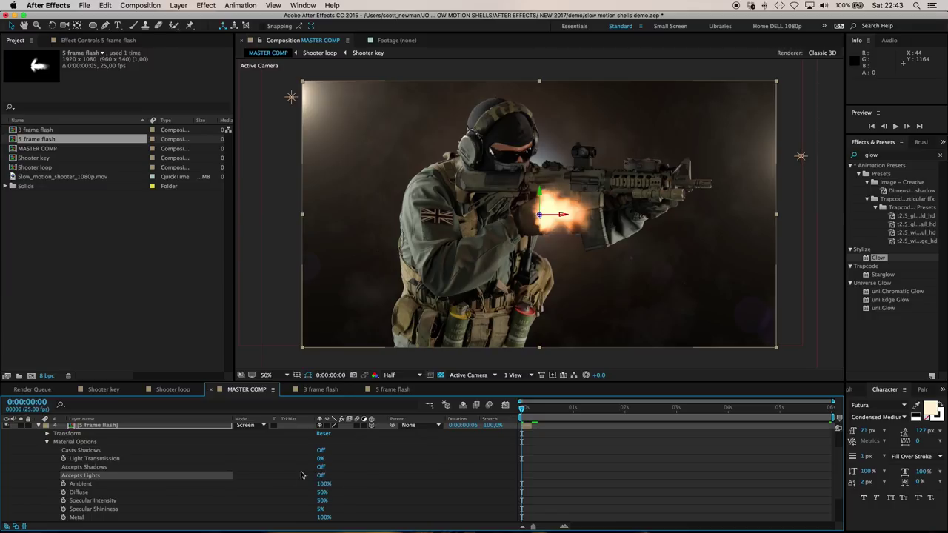
scroll(75, 462, "up", 2)
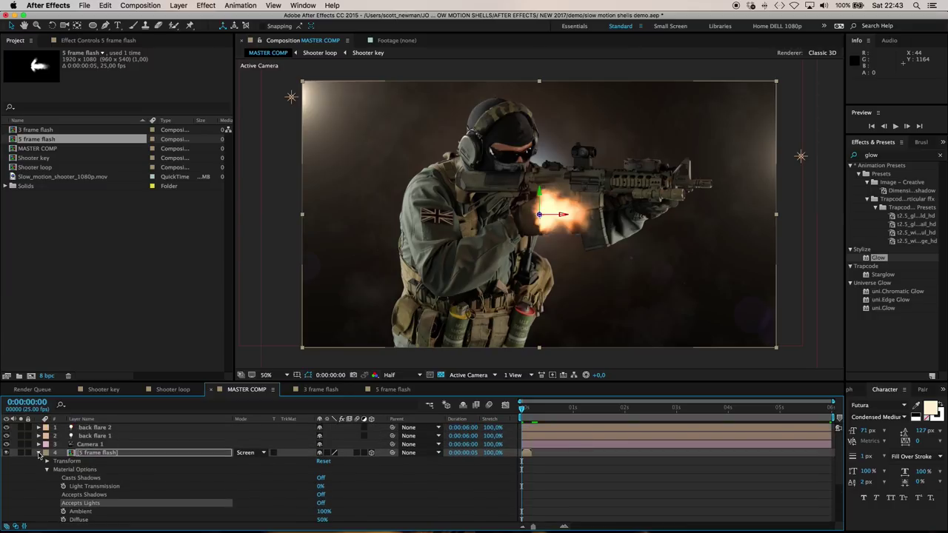
left_click(39, 452)
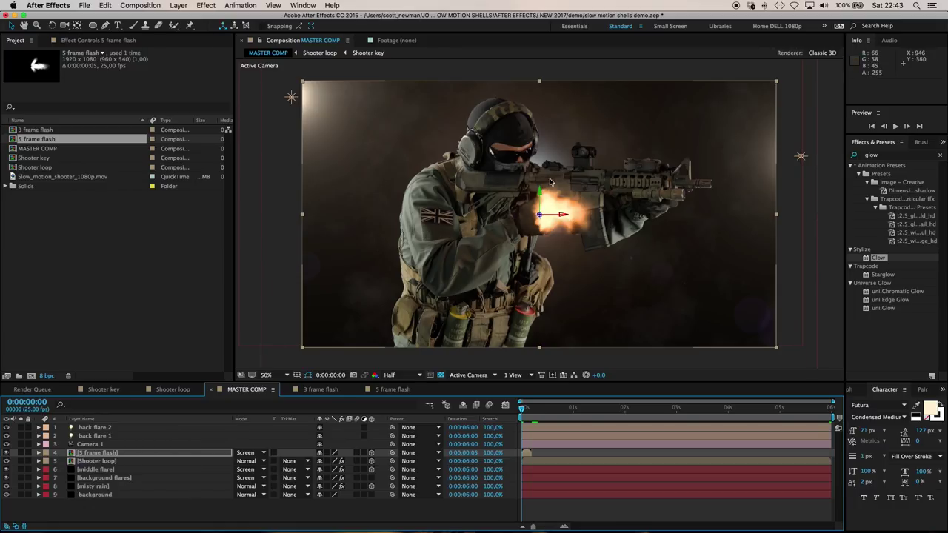
Step: Move the flash toward the rifle tip, limit the work area to 0:00:00:11, and preview it
left_click_drag(557, 216, 709, 170)
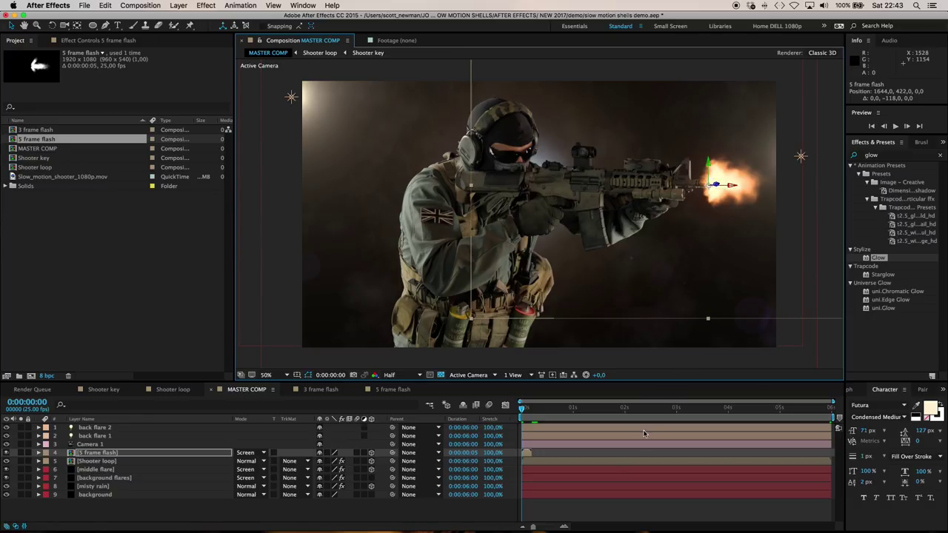
left_click_drag(836, 417, 577, 418)
key("space")
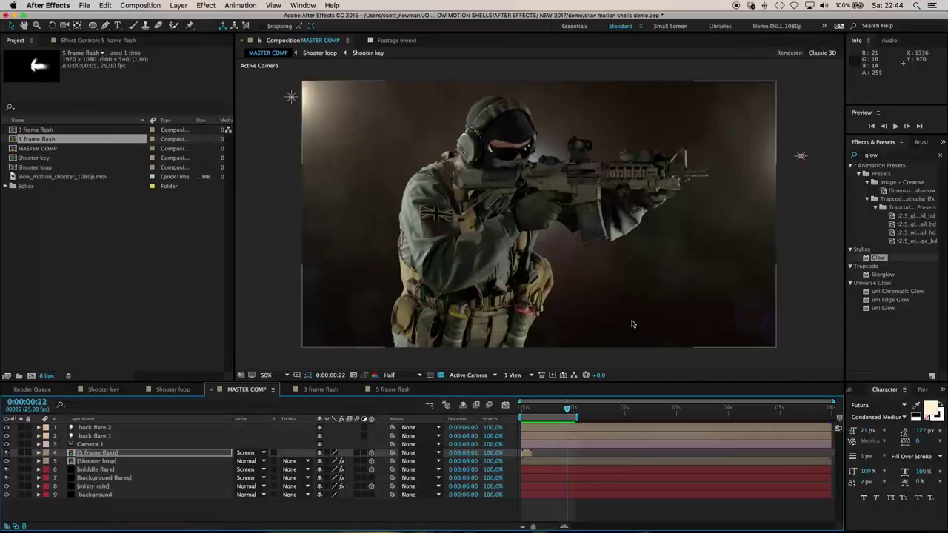
left_click(523, 409)
Step: Nudge the flash onto the muzzle tip at position 1614, 422, 0 and recheck the preview
left_click_drag(521, 413, 525, 413)
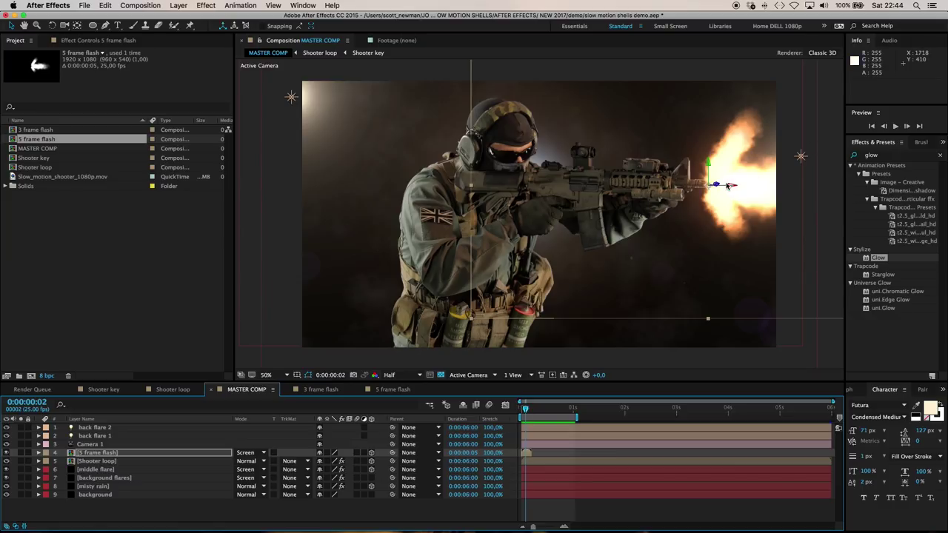
left_click_drag(730, 188, 722, 189)
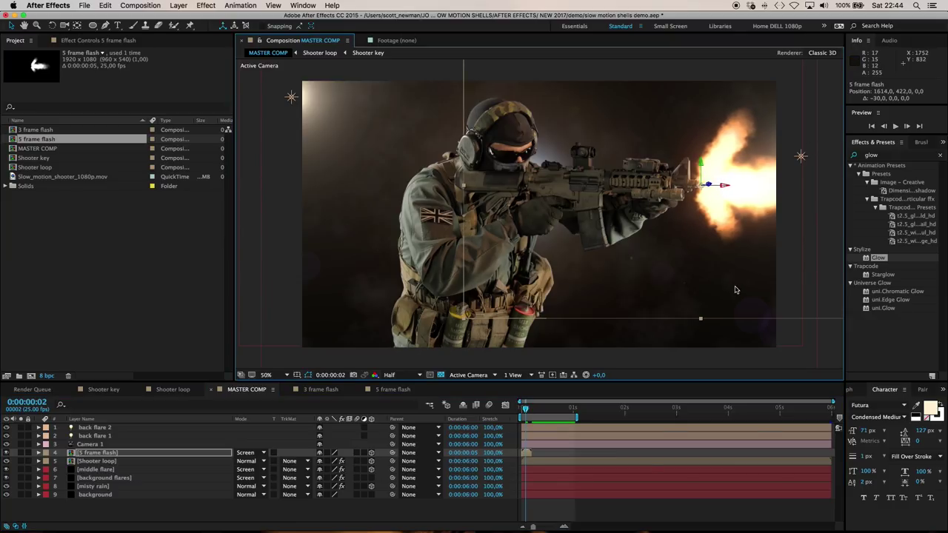
key("space")
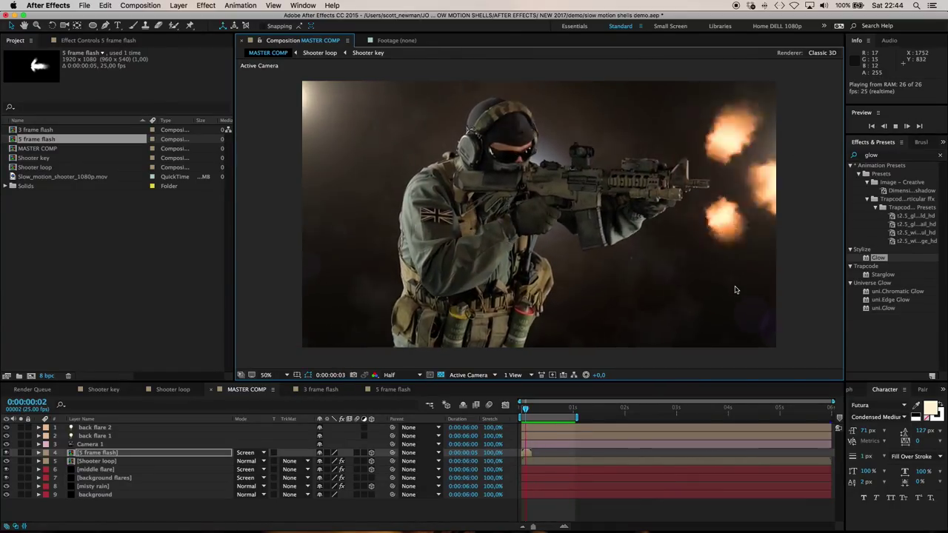
key("space")
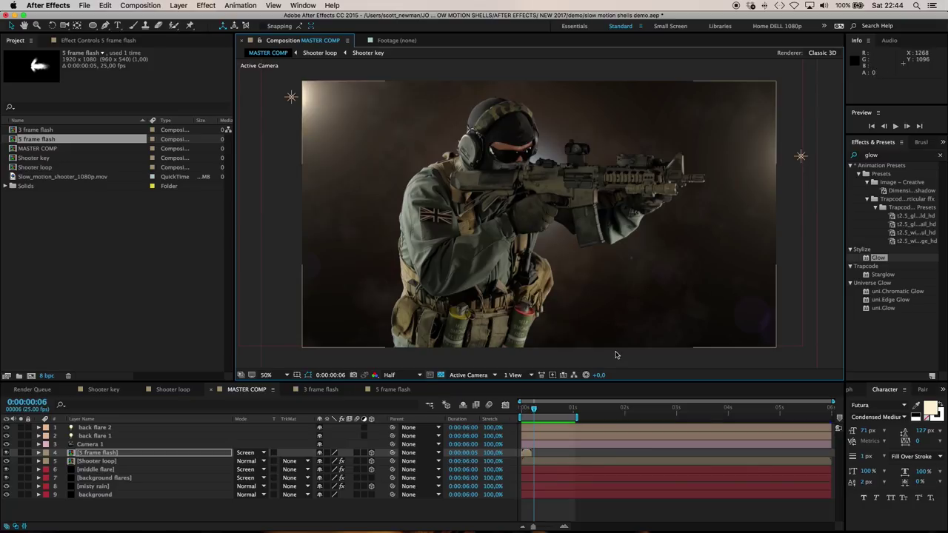
left_click_drag(533, 408, 525, 411)
key("s")
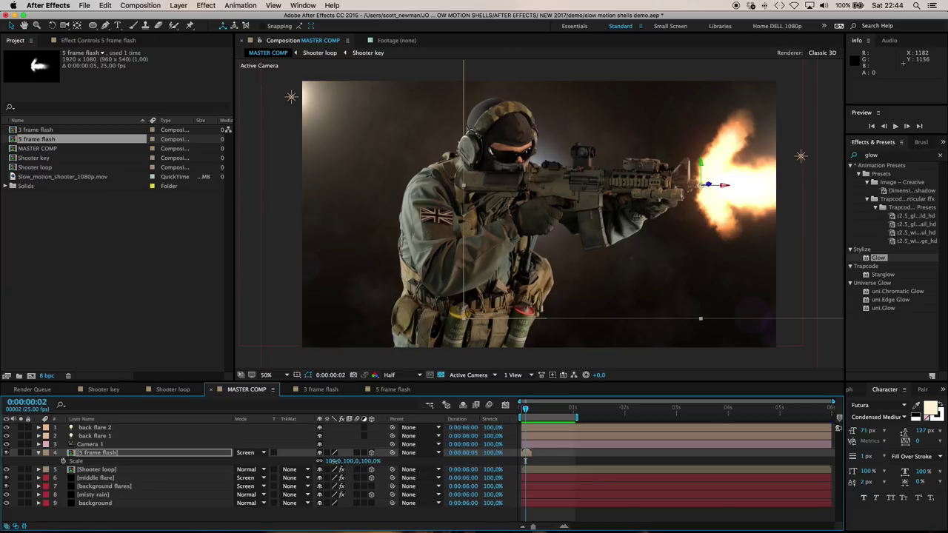
Step: Scale the muzzle flash to 123% and add Levels with Input Black 25
left_click_drag(332, 460, 343, 464)
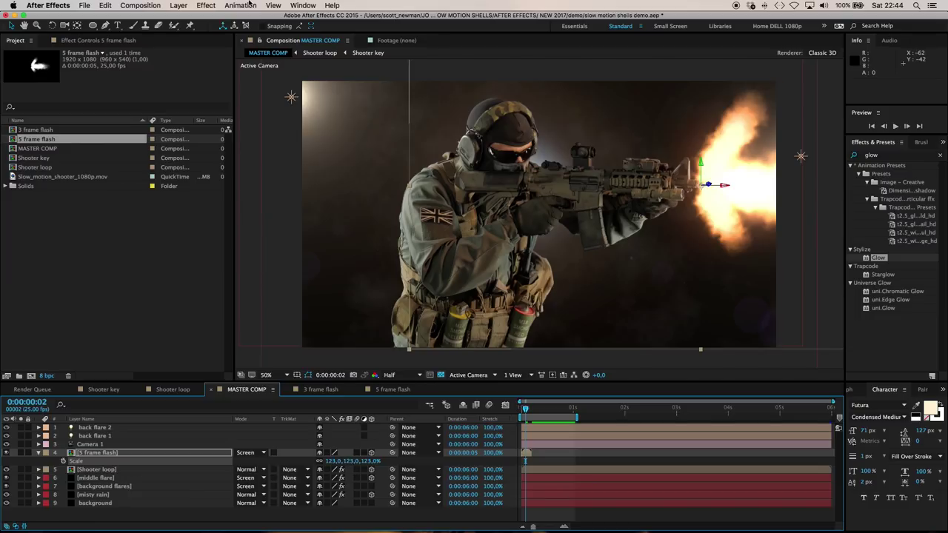
left_click(207, 6)
mouse_move(237, 99)
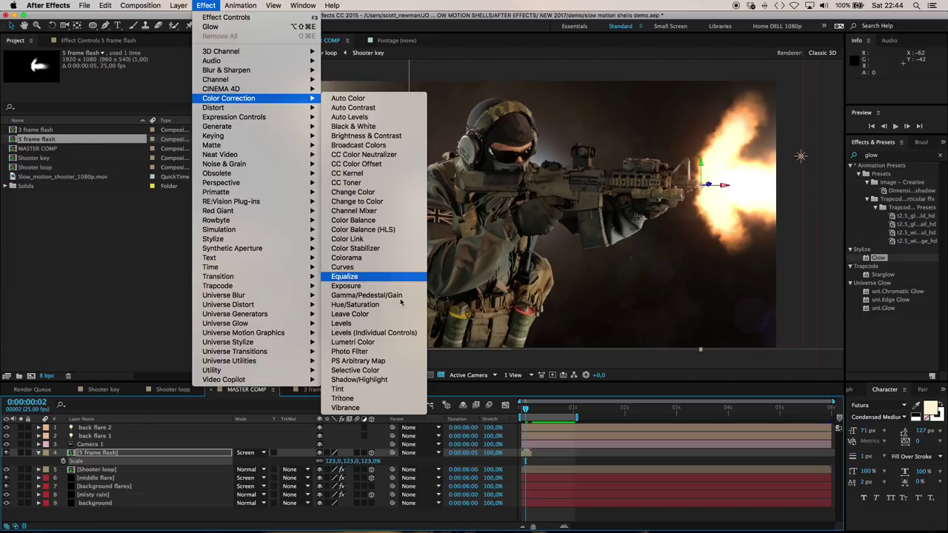
left_click(391, 324)
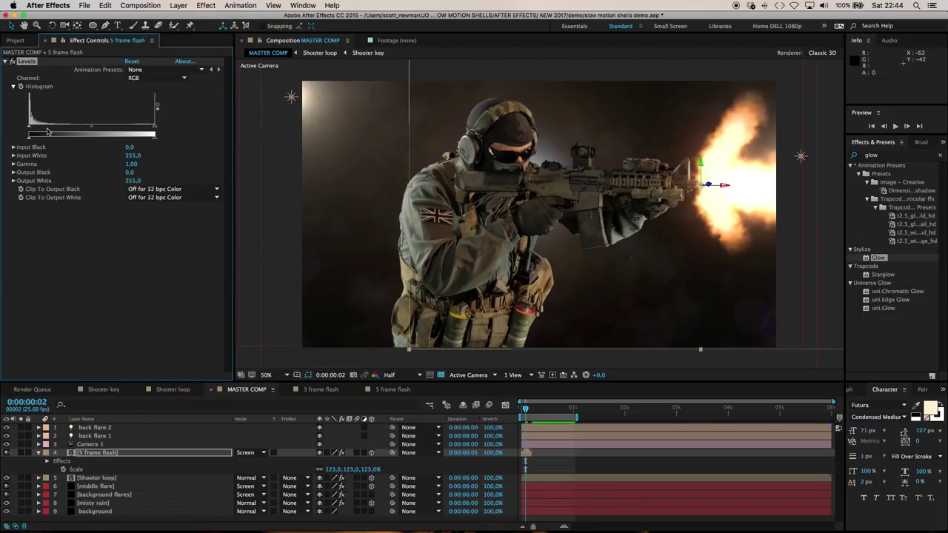
left_click_drag(32, 130, 41, 129)
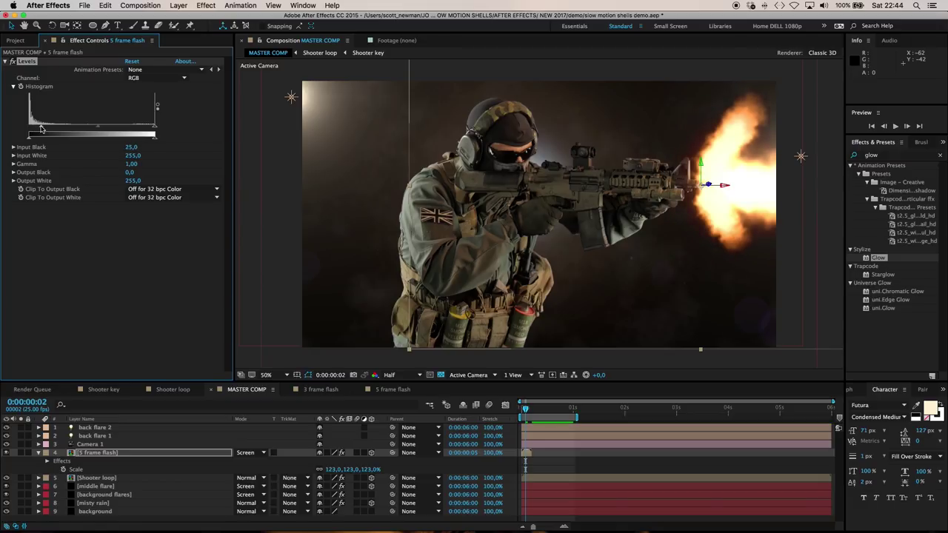
Step: Add Hue/Saturation to the flash with Master Saturation set to -16
left_click(206, 6)
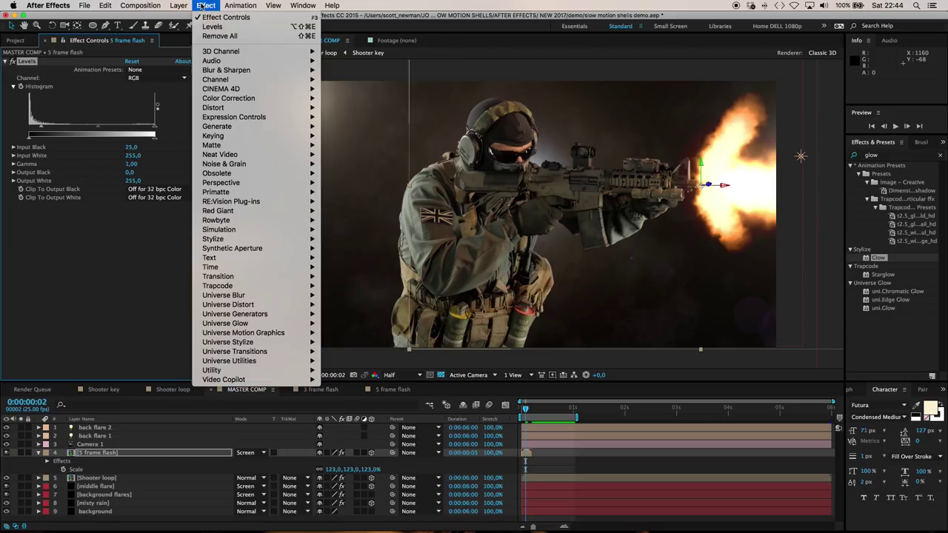
mouse_move(251, 99)
left_click(354, 304)
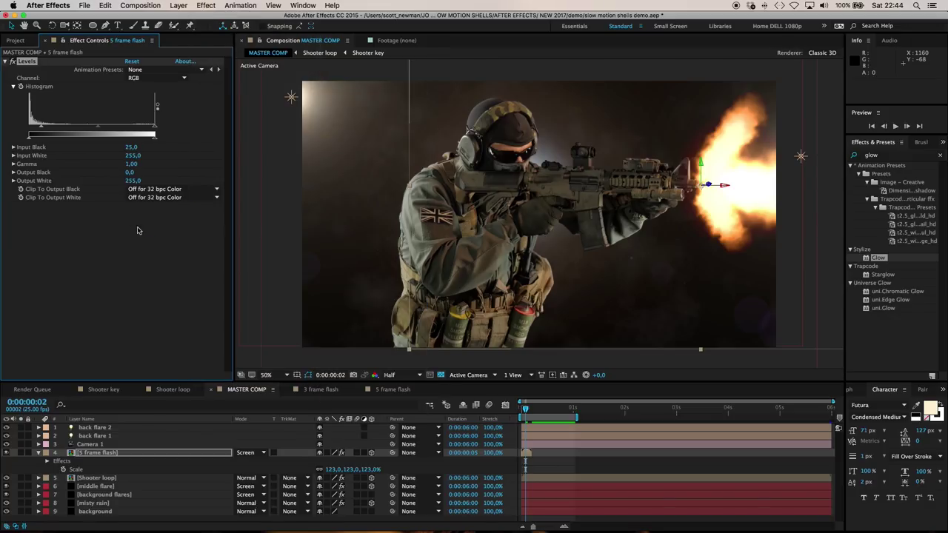
mouse_move(121, 307)
left_mouse_down()
mouse_move(97, 306)
mouse_move(106, 307)
left_mouse_up()
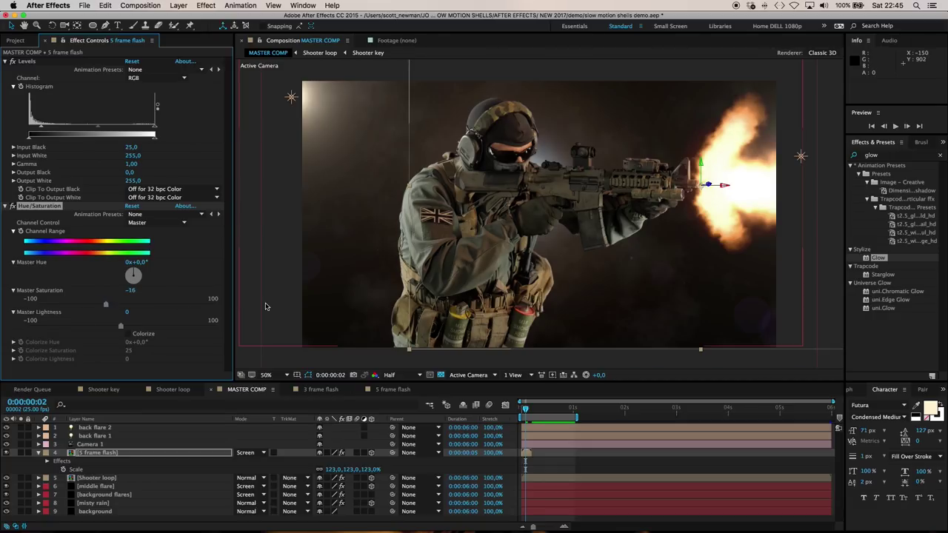
key("space")
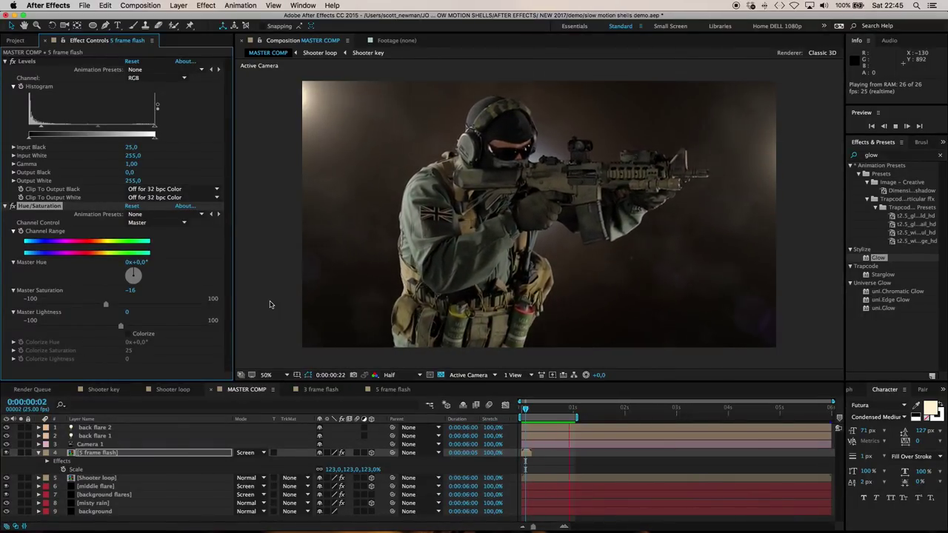
key("space")
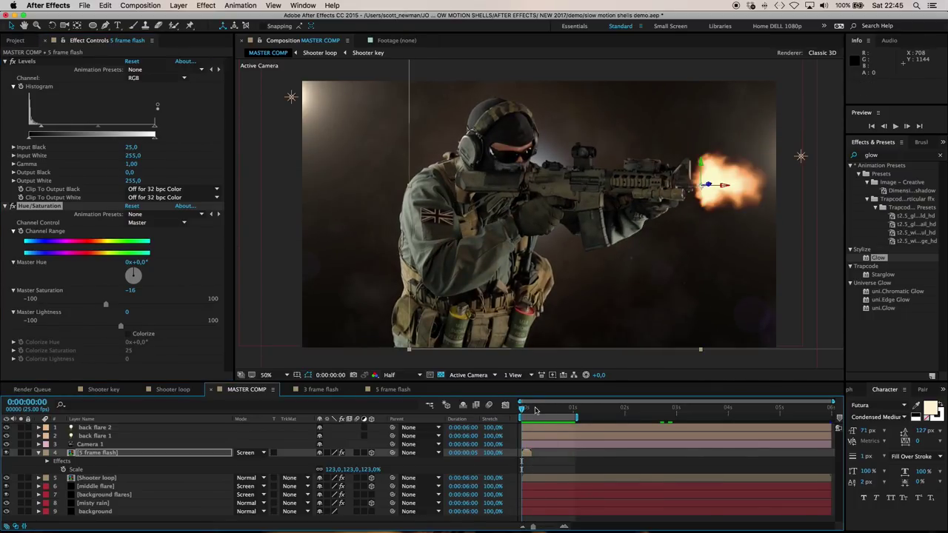
left_click_drag(536, 410, 681, 414)
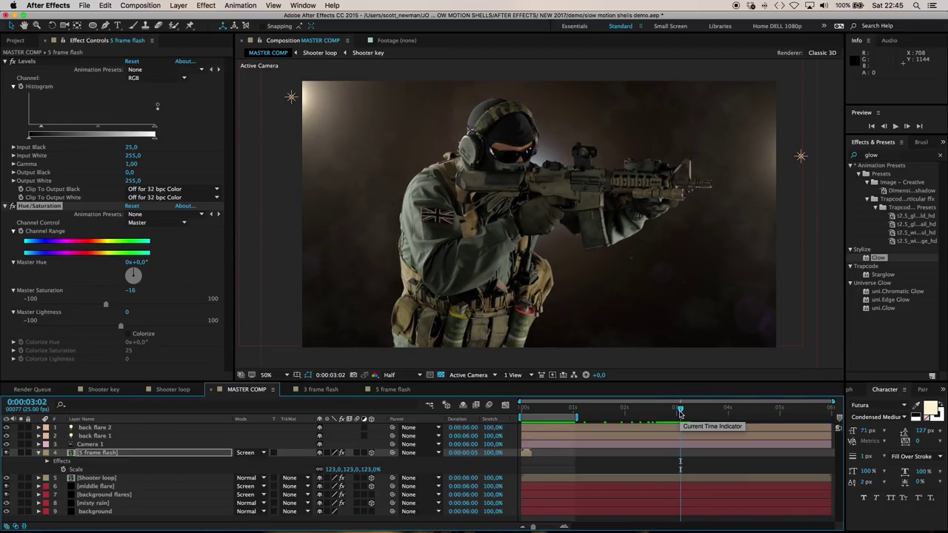